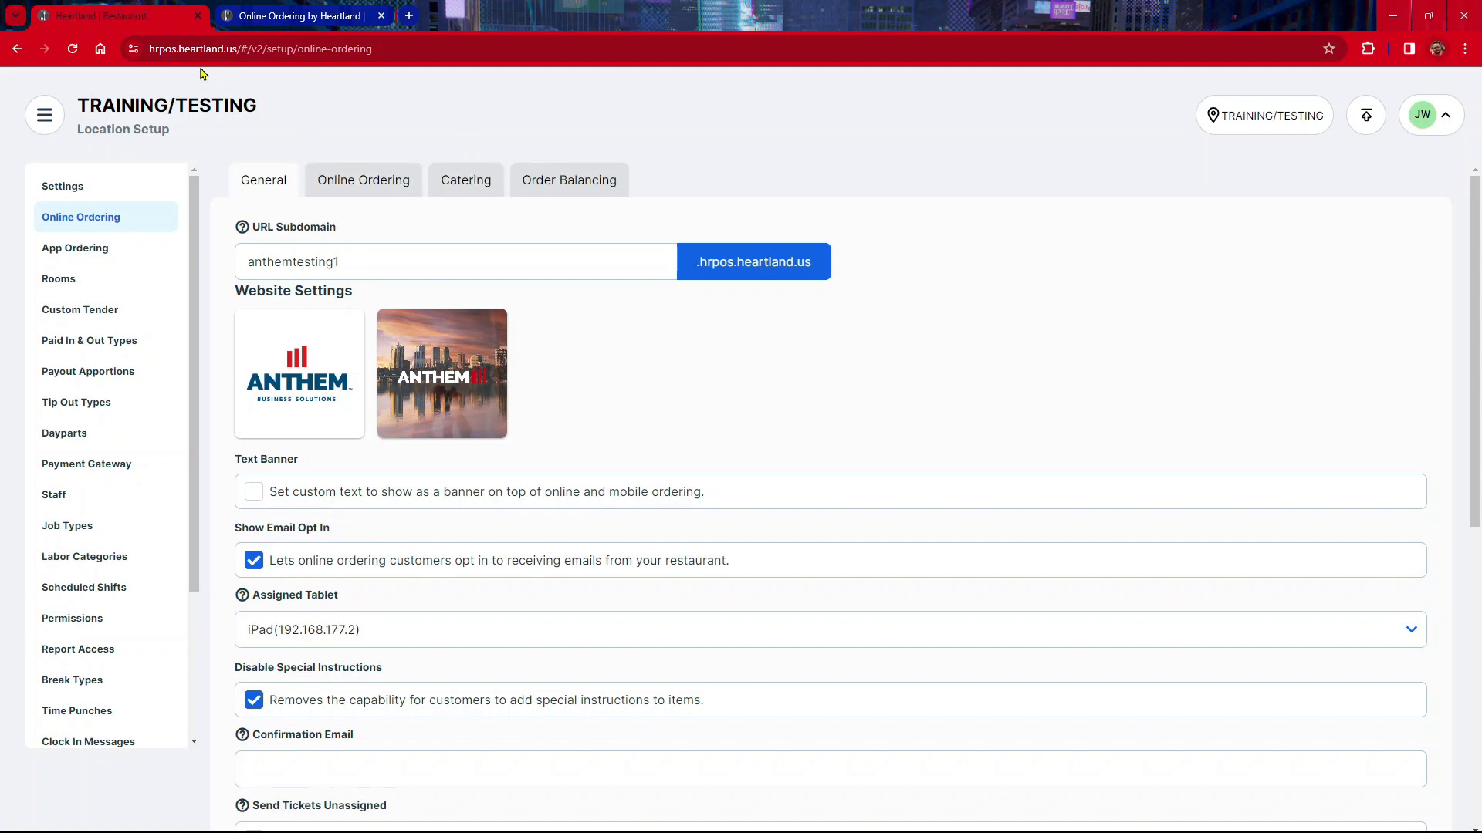
Open the catering settings within the Online Ordering section of Location Setup.
key("ctrl")
key("ctrl")
key("ctrl")
key("ctrl")
left_click(48, 128)
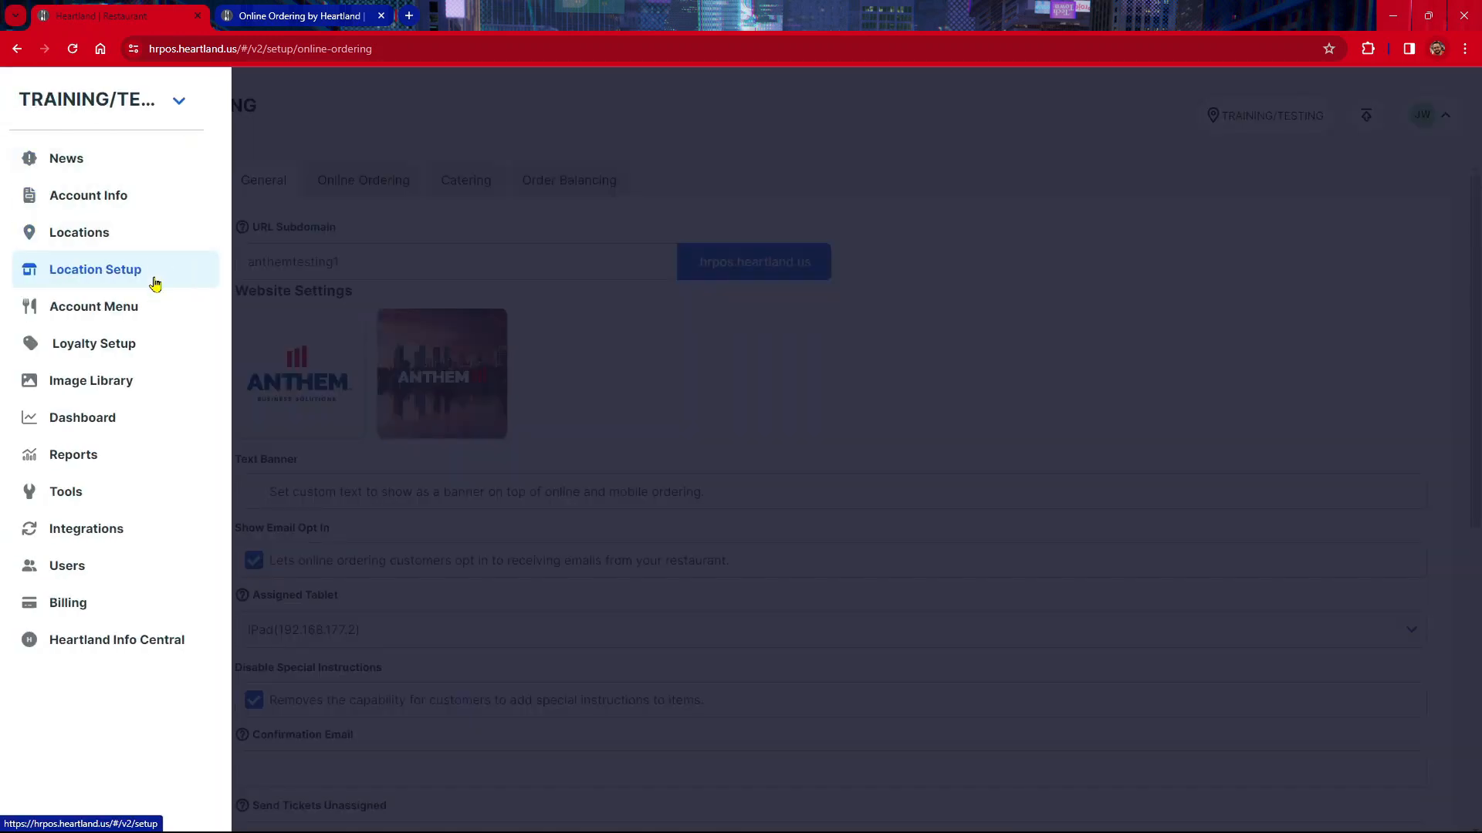
key("ctrl")
key("ctrl")
left_click(155, 284)
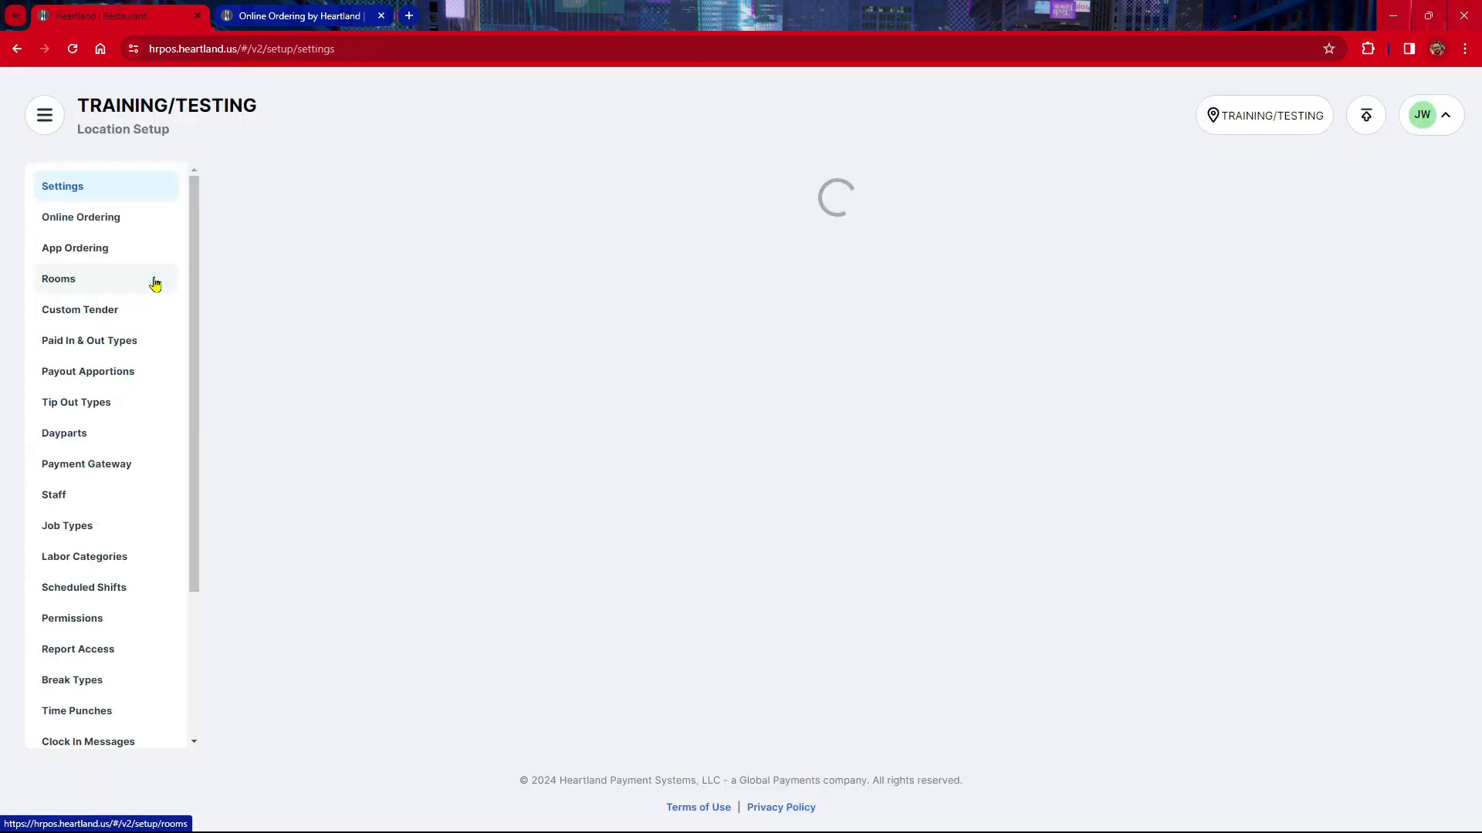
key("ctrl")
key("ctrl")
left_click(155, 225)
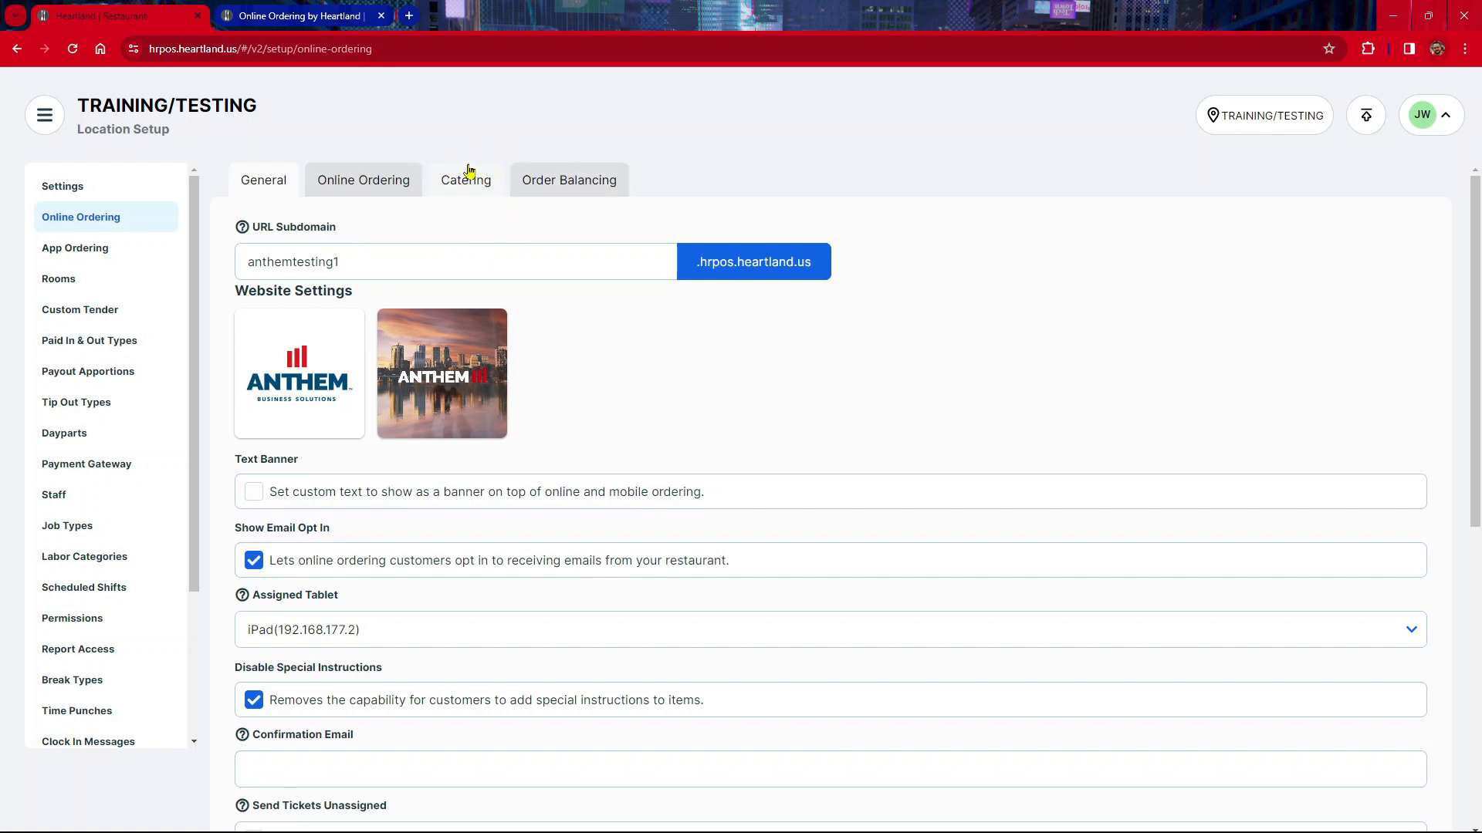
key("ctrl")
key("ctrl")
left_click(455, 197)
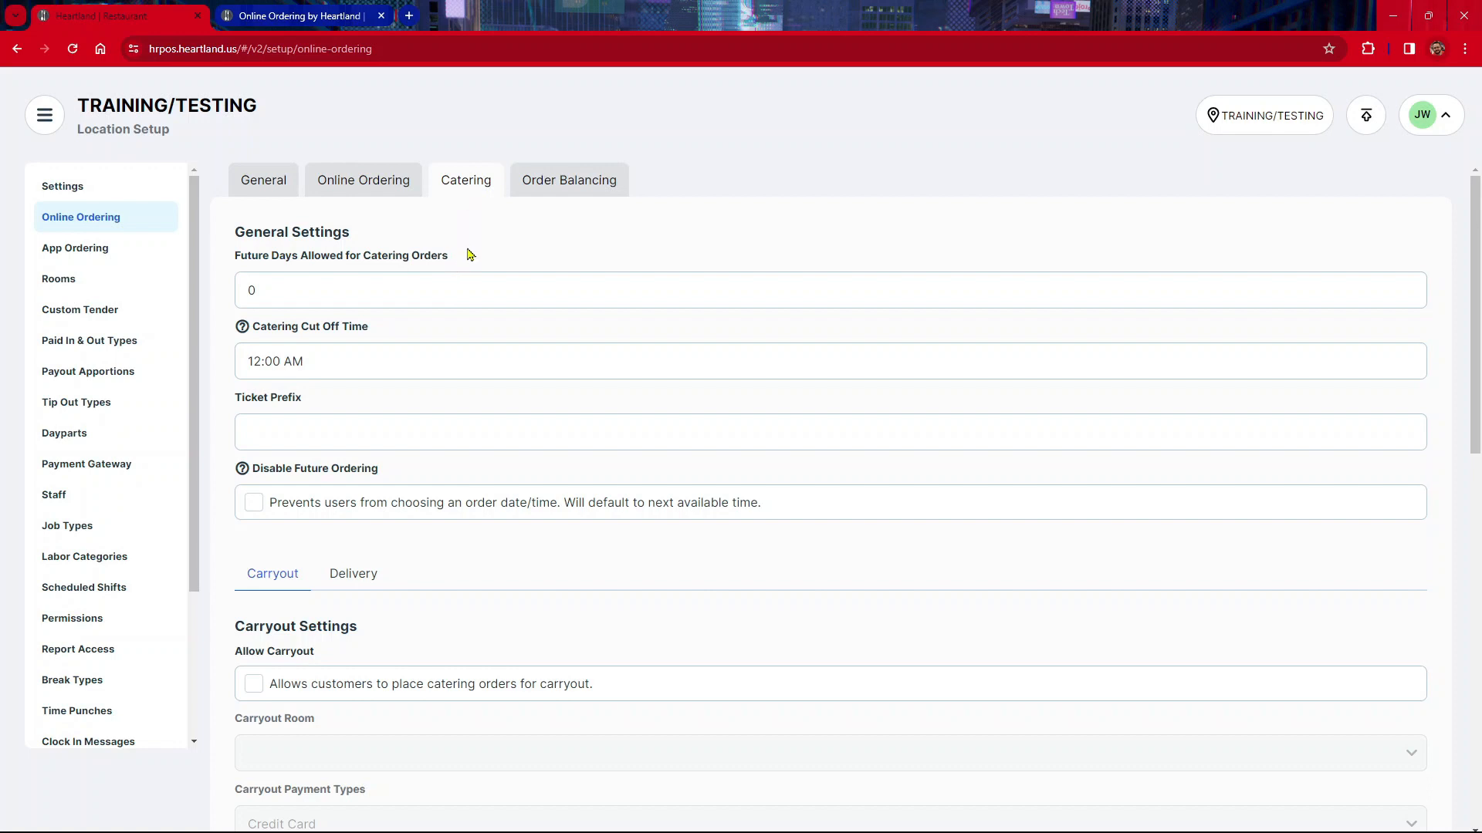
Allow catering orders up to 100 future days and set the catering cut off time to 12:00 PM.
left_click(292, 280)
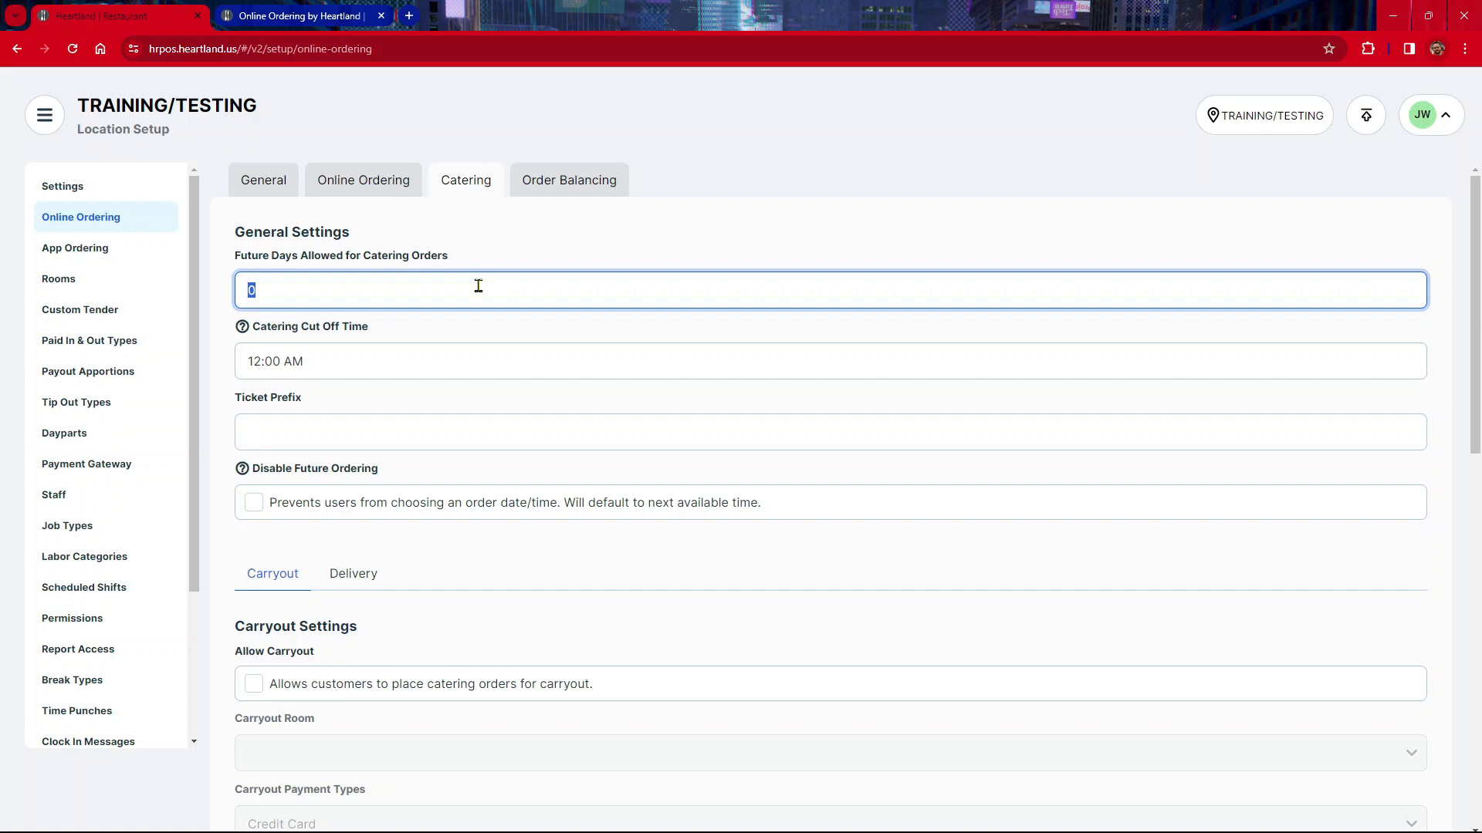
type("100")
left_click(259, 364)
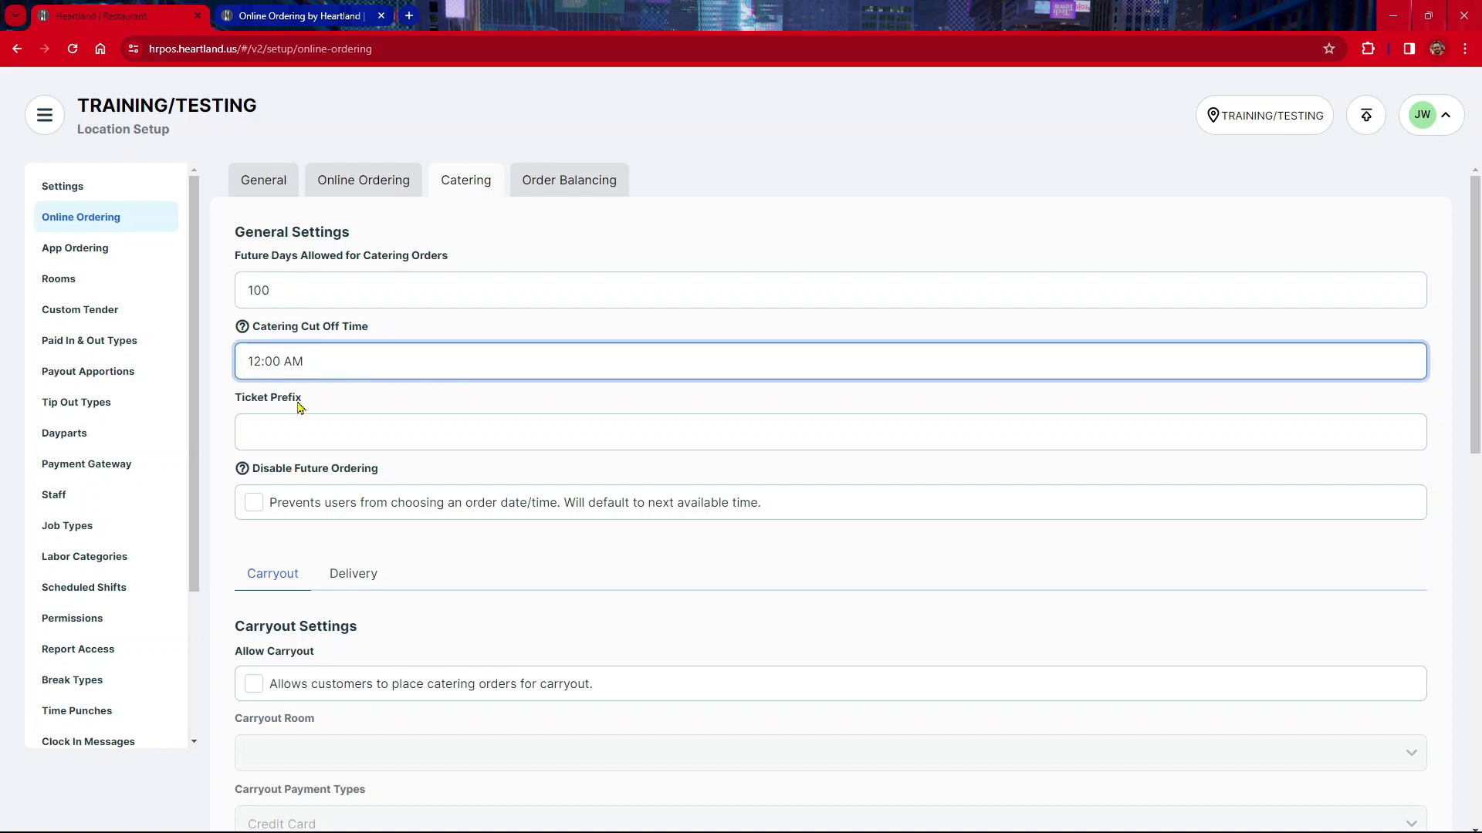
key("BackSpace")
key("BackSpace")
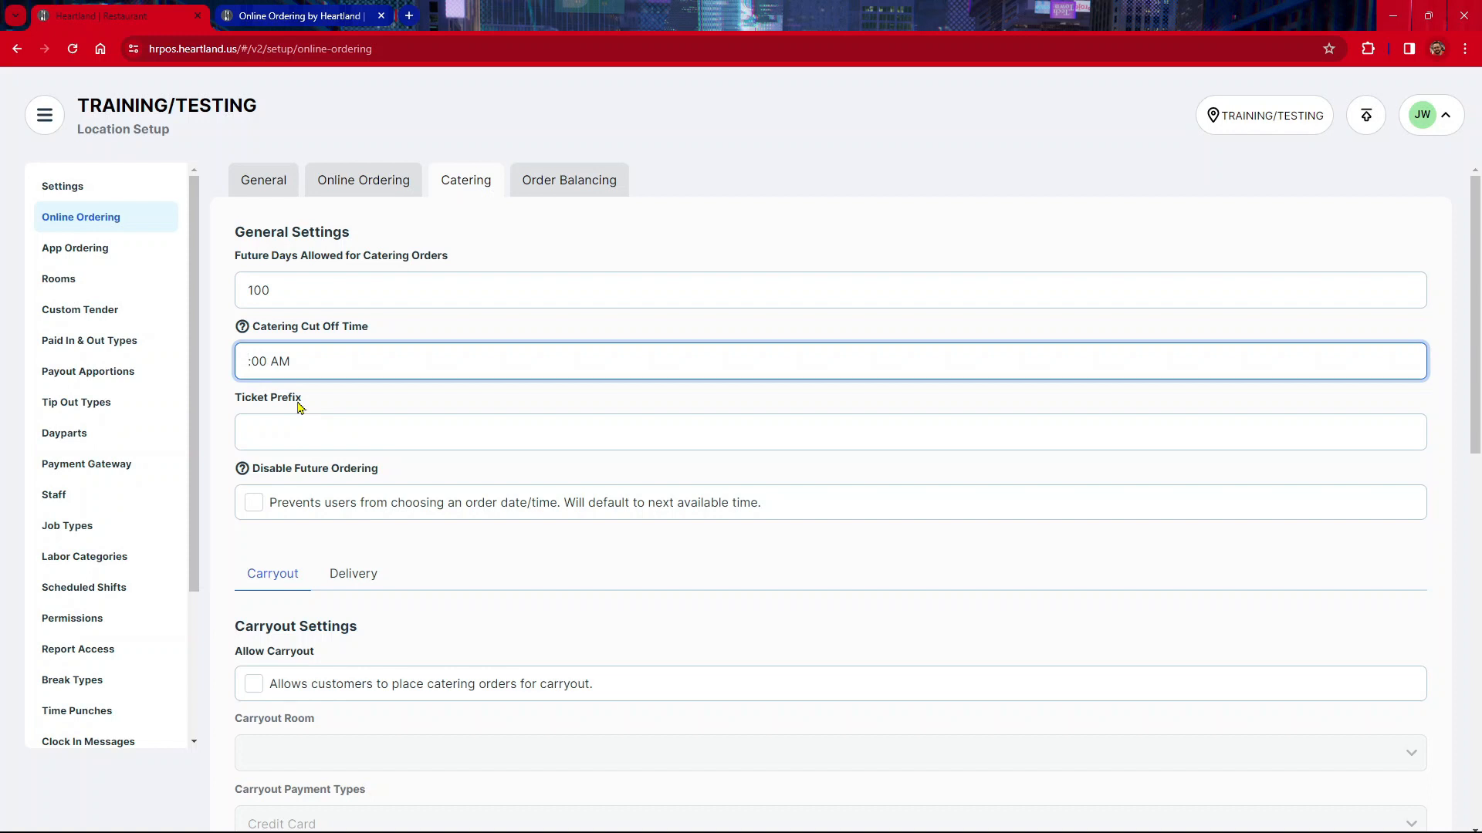
type("12")
left_click(291, 361)
key("BackSpace")
type("P")
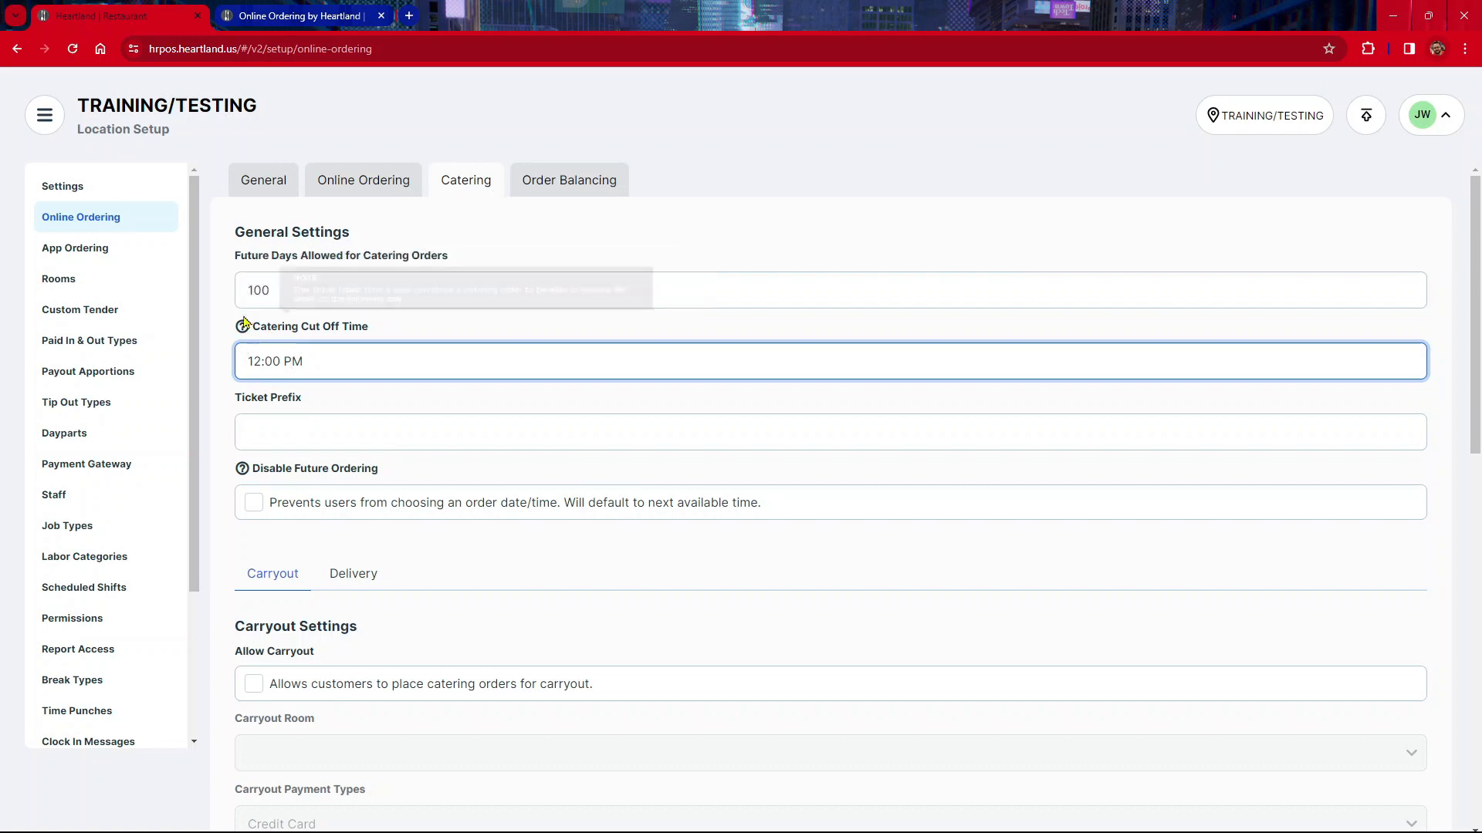
mouse_move(244, 328)
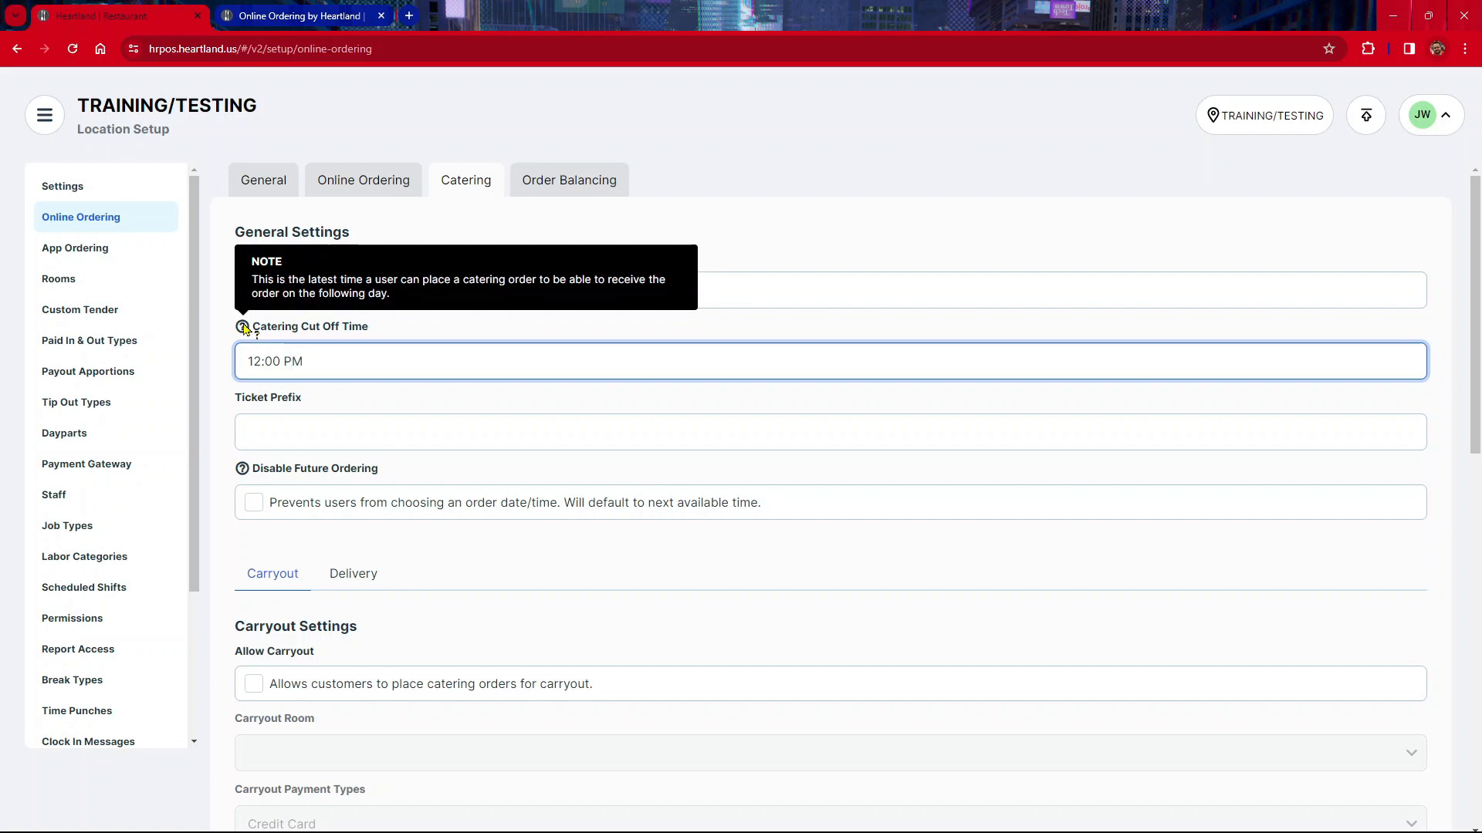
left_click(403, 329)
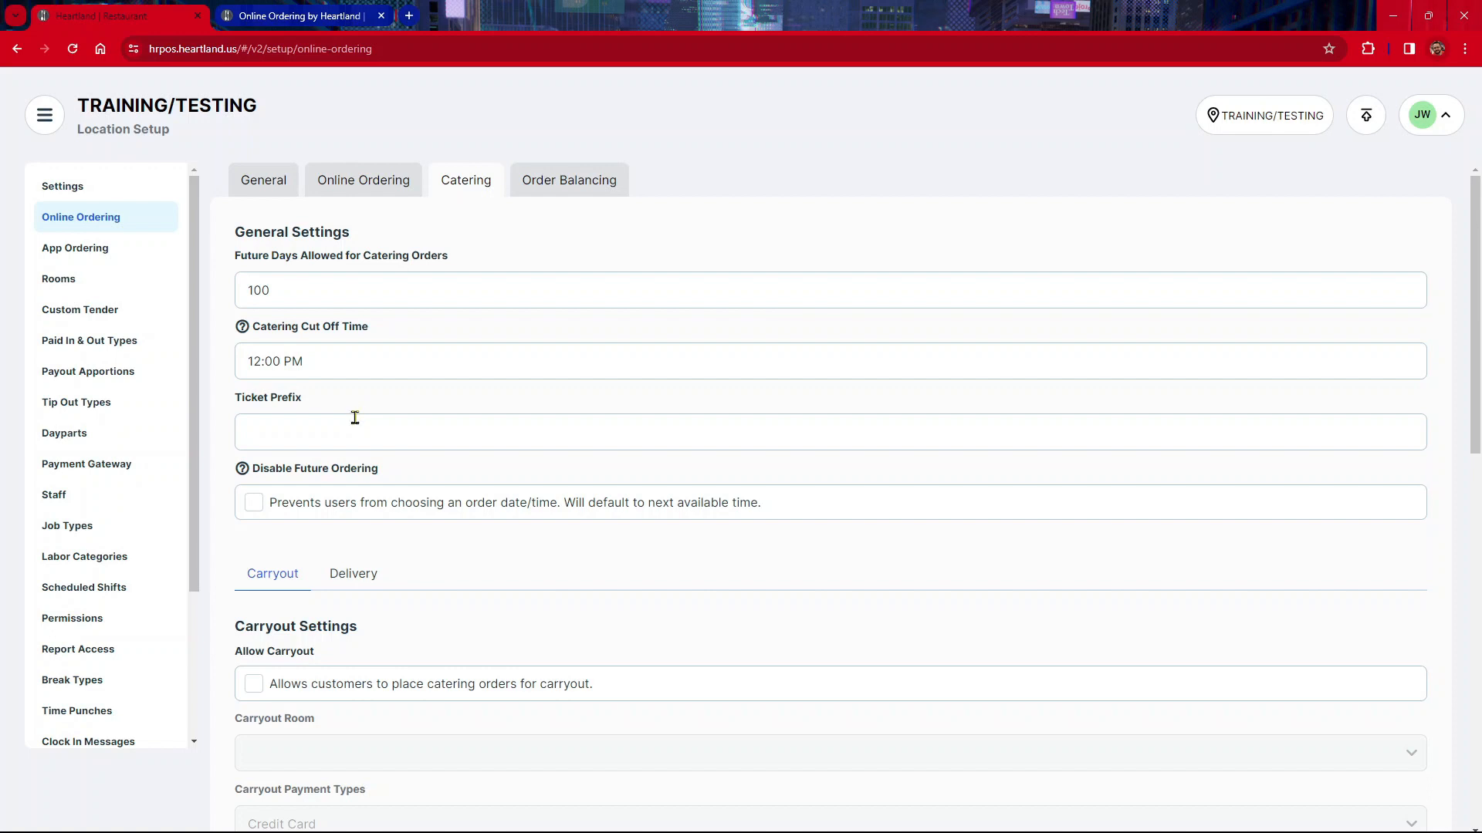
Set the ticket prefix for catering orders to CATR.
left_click(328, 443)
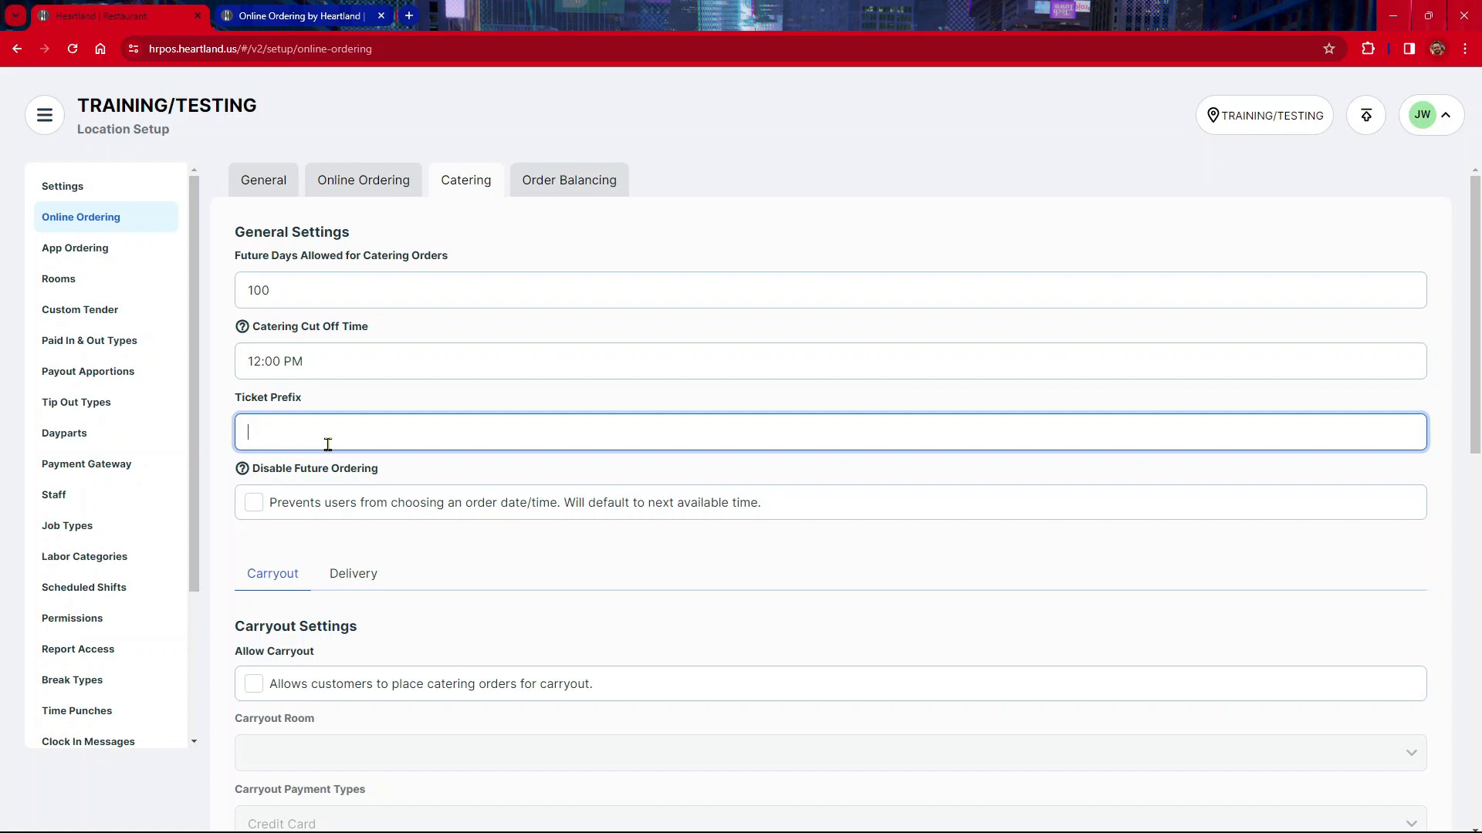
type("CATR")
left_click(347, 406)
Allow customers to place catering orders for carryout and assign them to the CATERING carryout room.
scroll(322, 435, "down", 2)
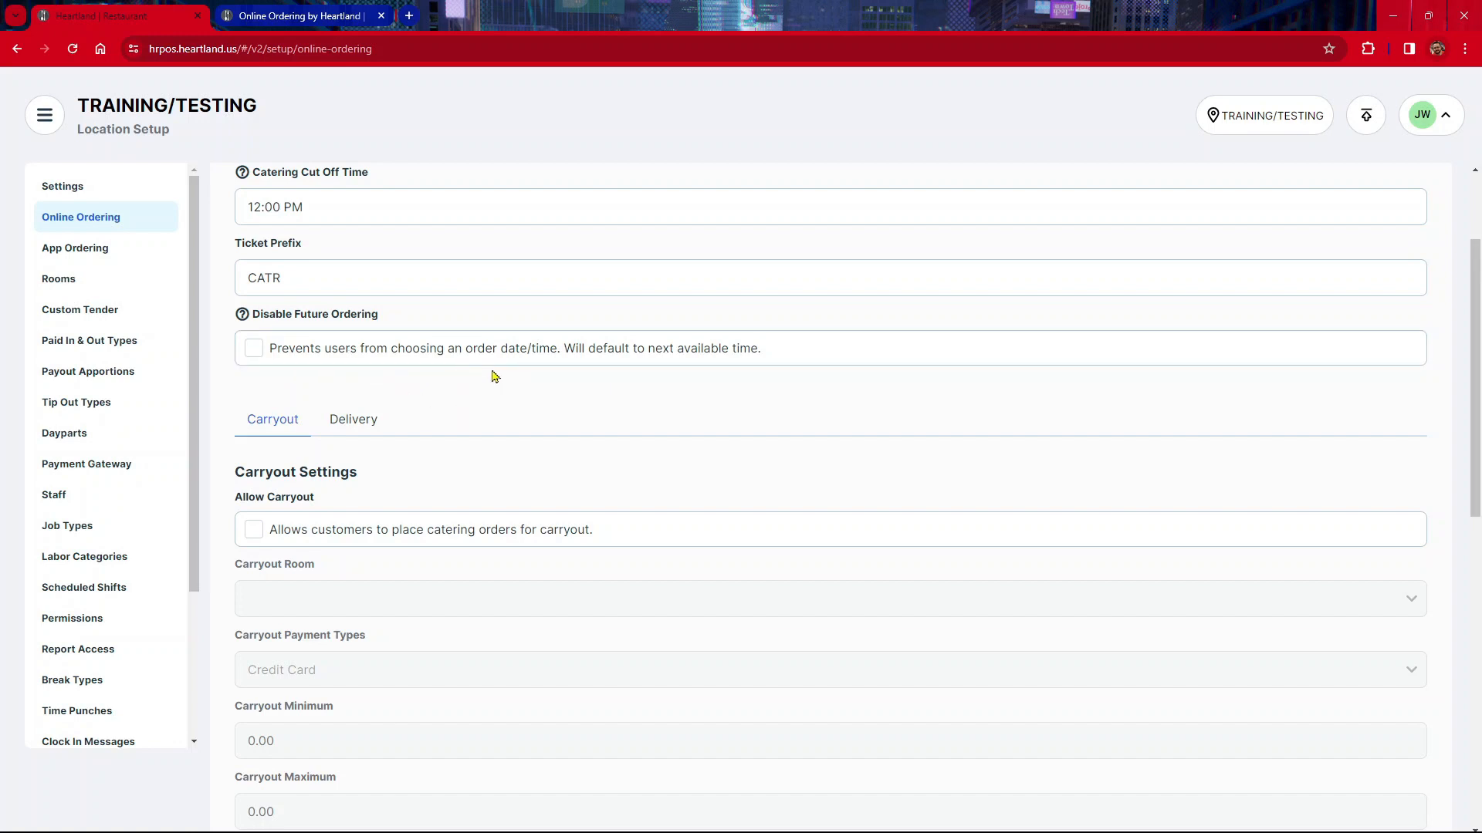
scroll(495, 378, "down", 2)
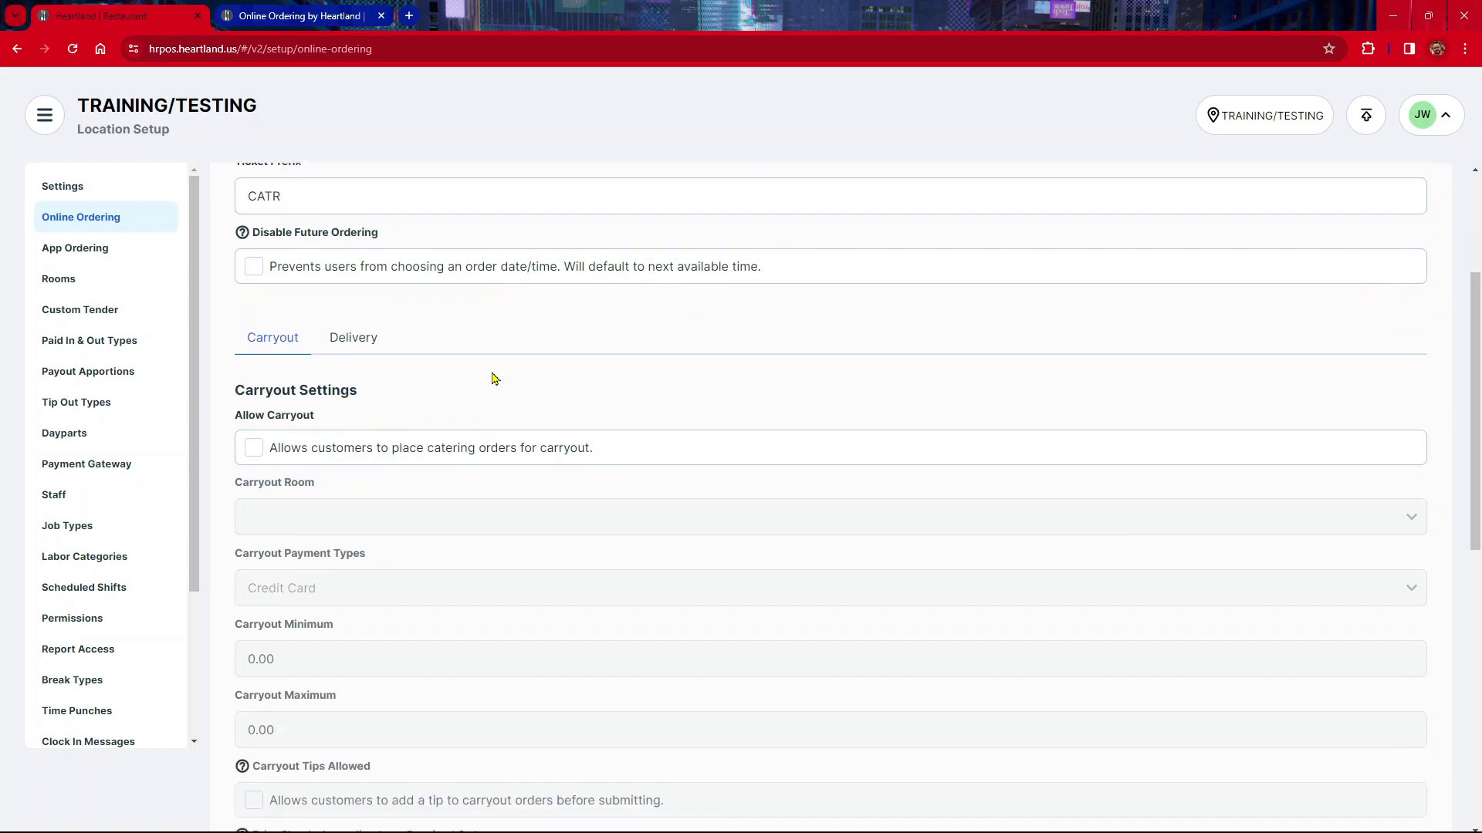
scroll(370, 420, "down", 1)
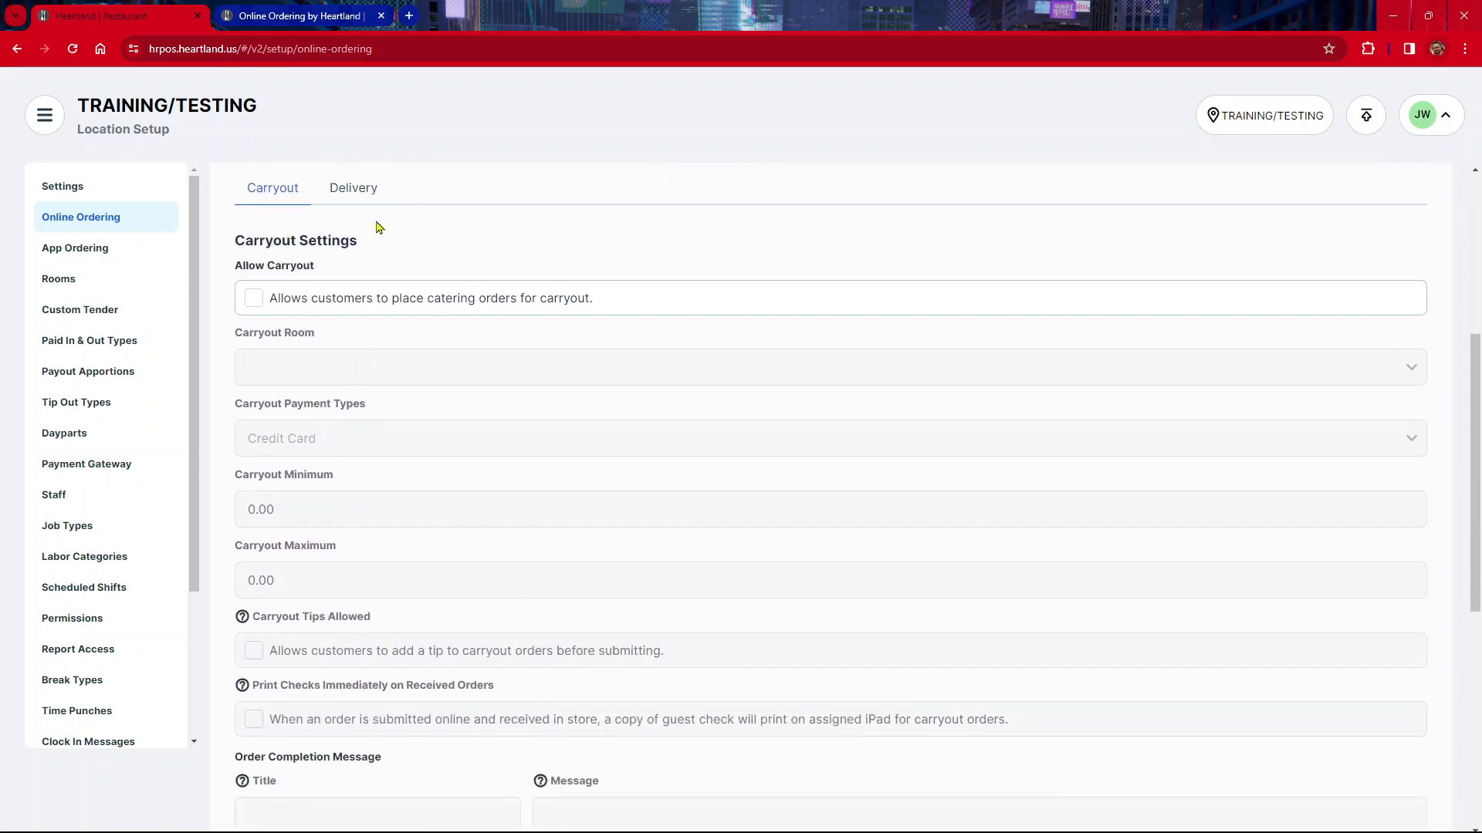
left_click(271, 311)
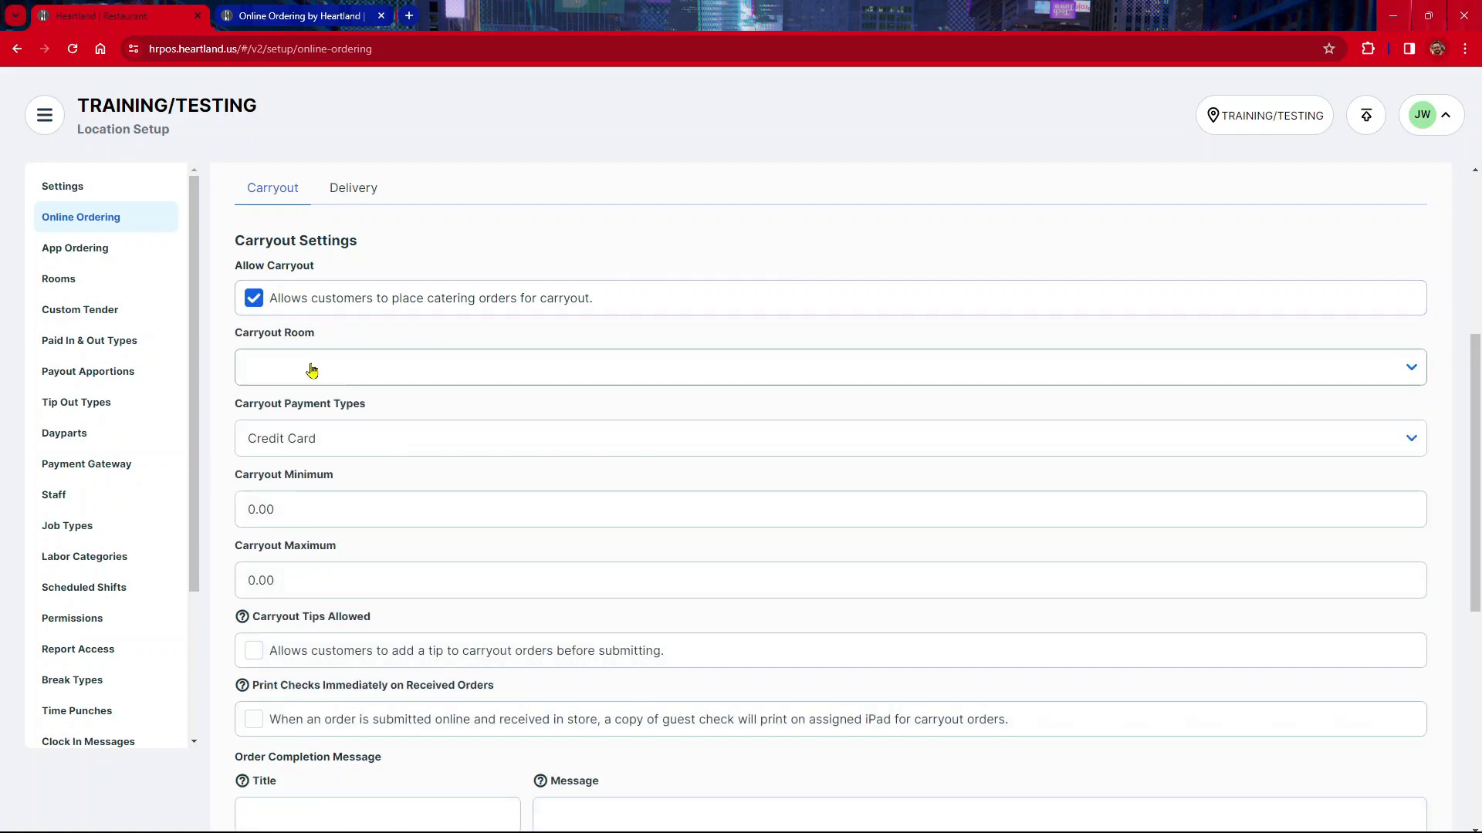
left_click(259, 305)
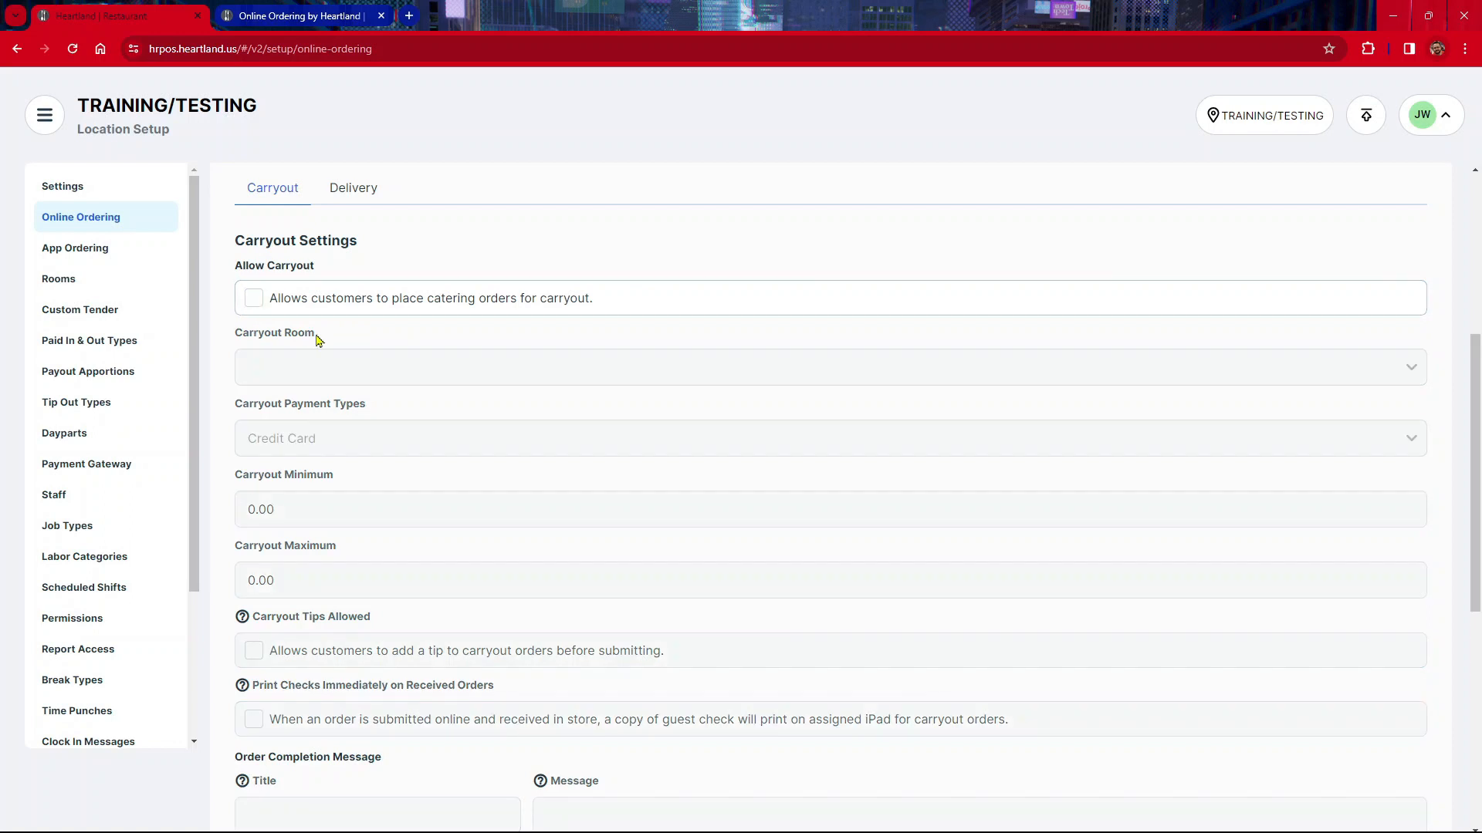
left_click(266, 308)
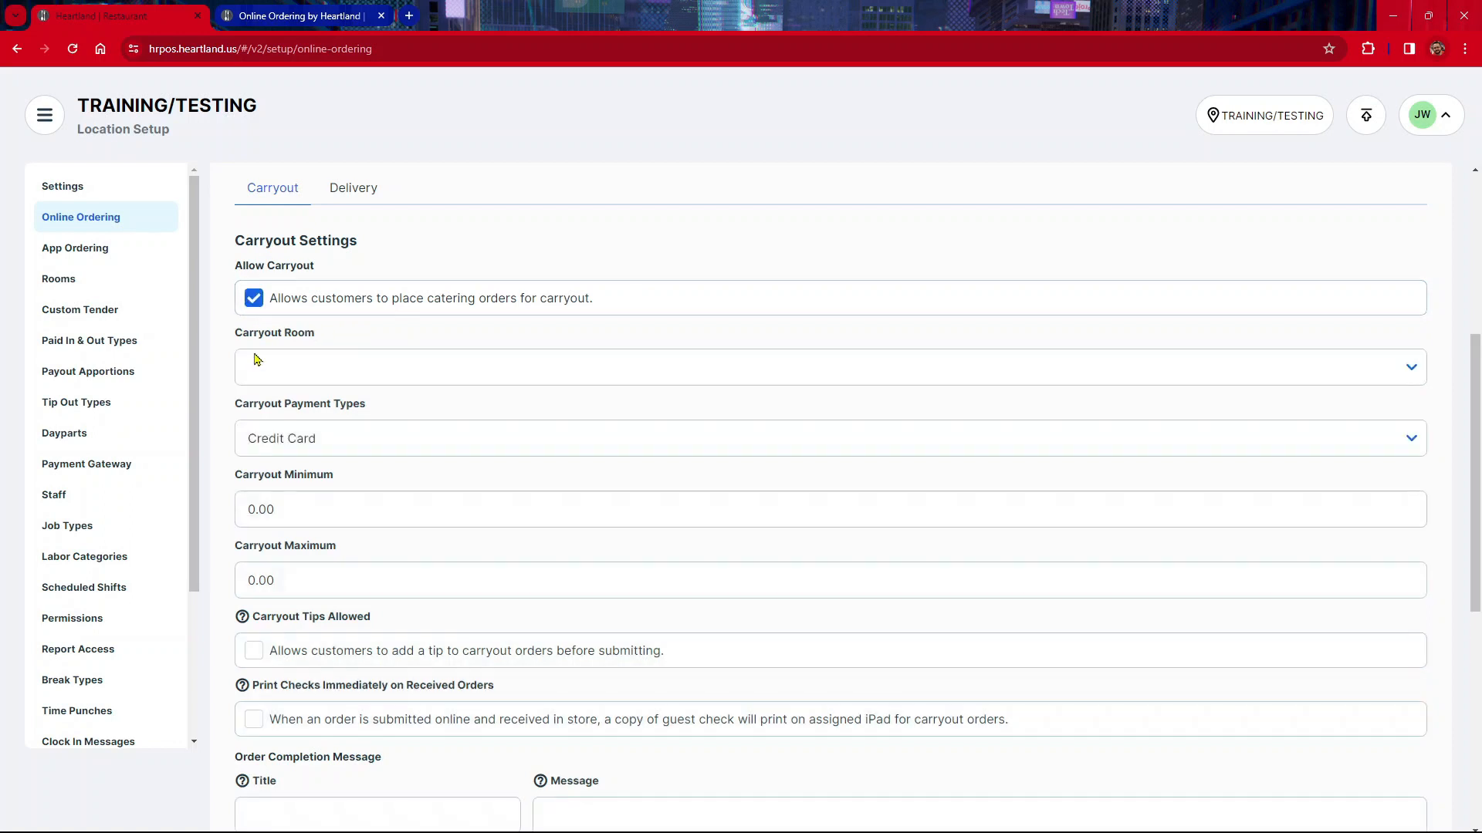
left_click(393, 370)
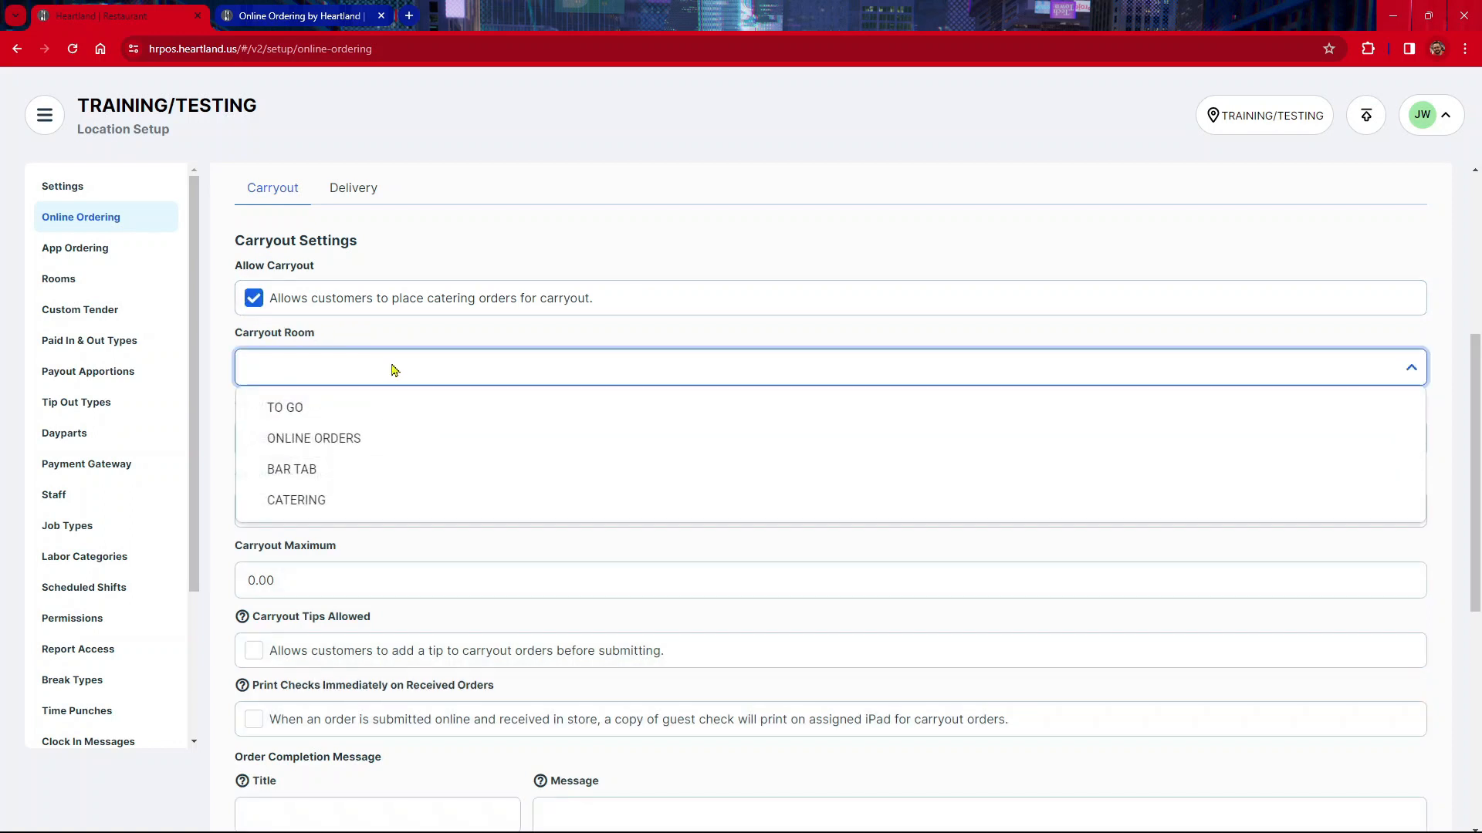
left_click(379, 506)
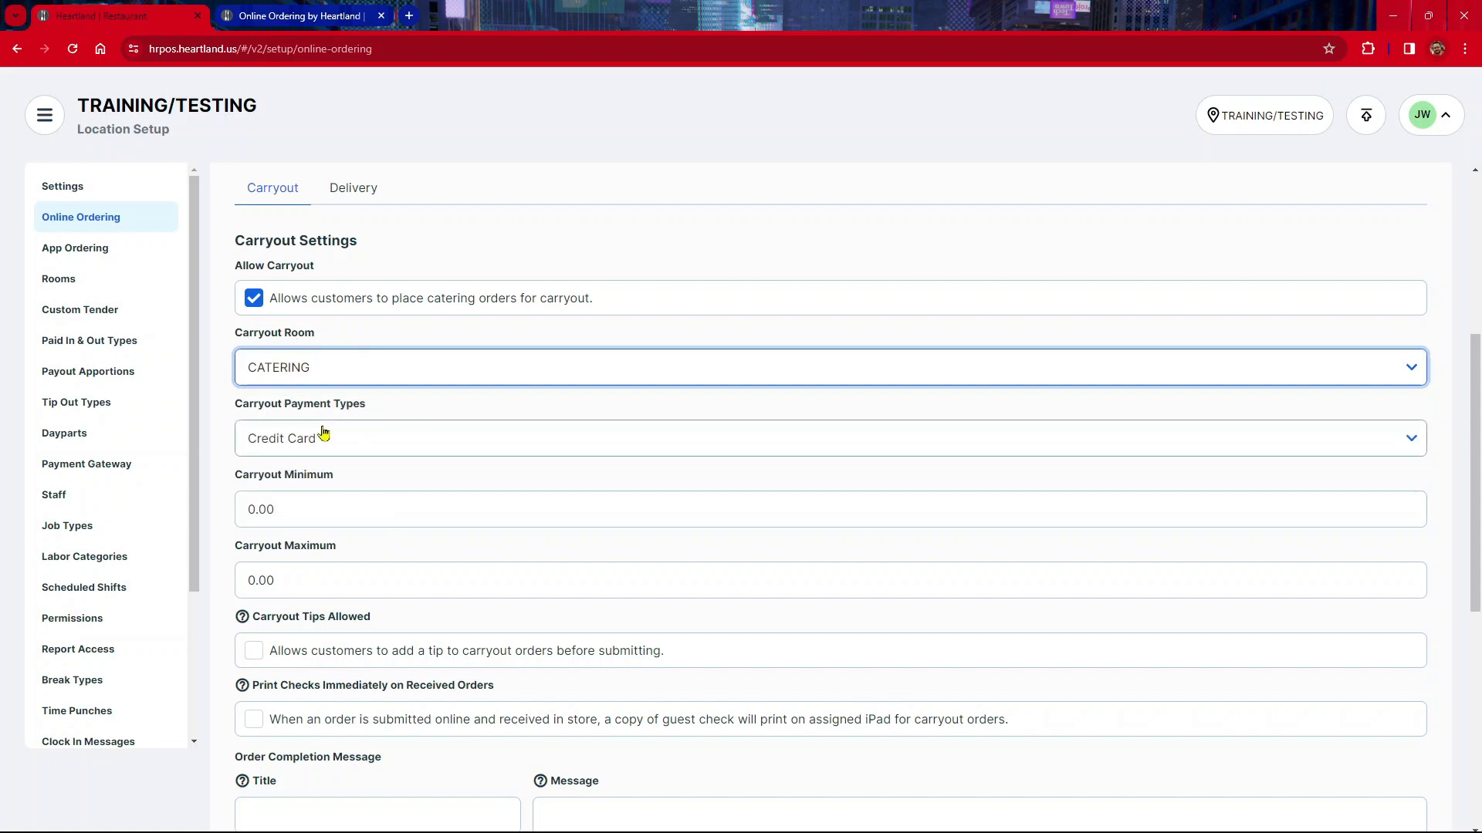
Set the catering carryout payment types to Both.
left_click(375, 440)
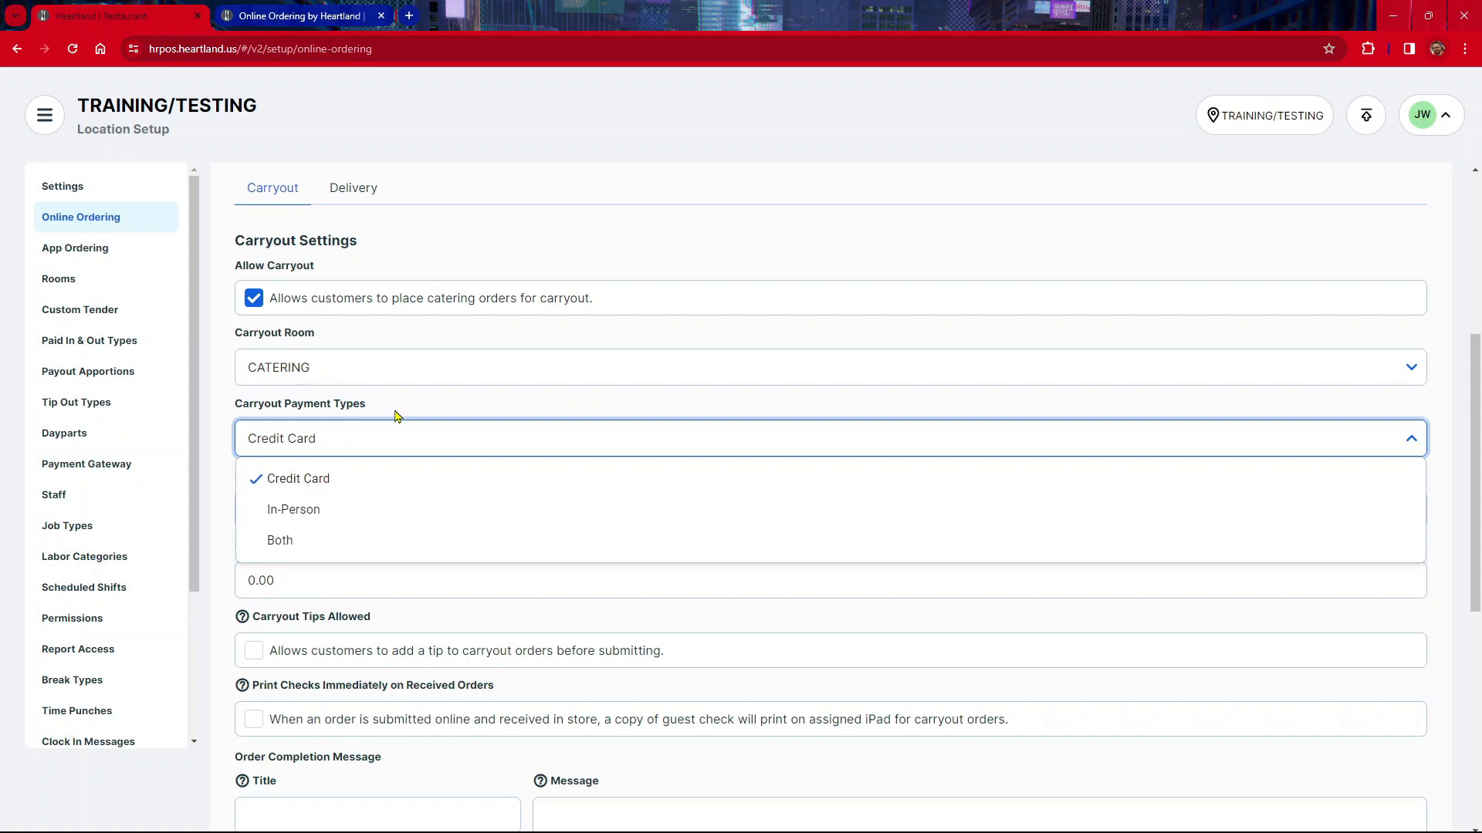
left_click(346, 550)
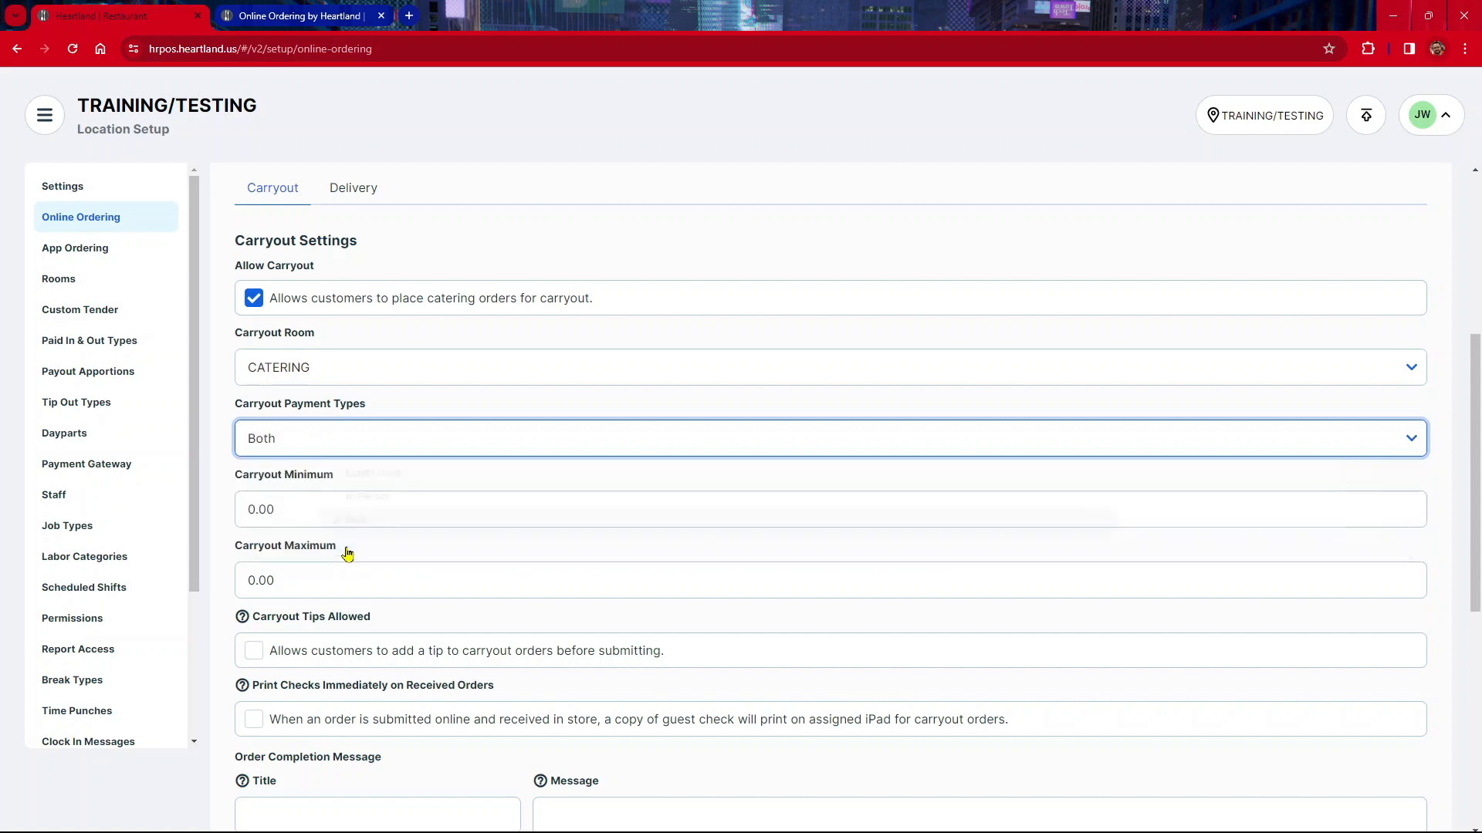
left_click(397, 407)
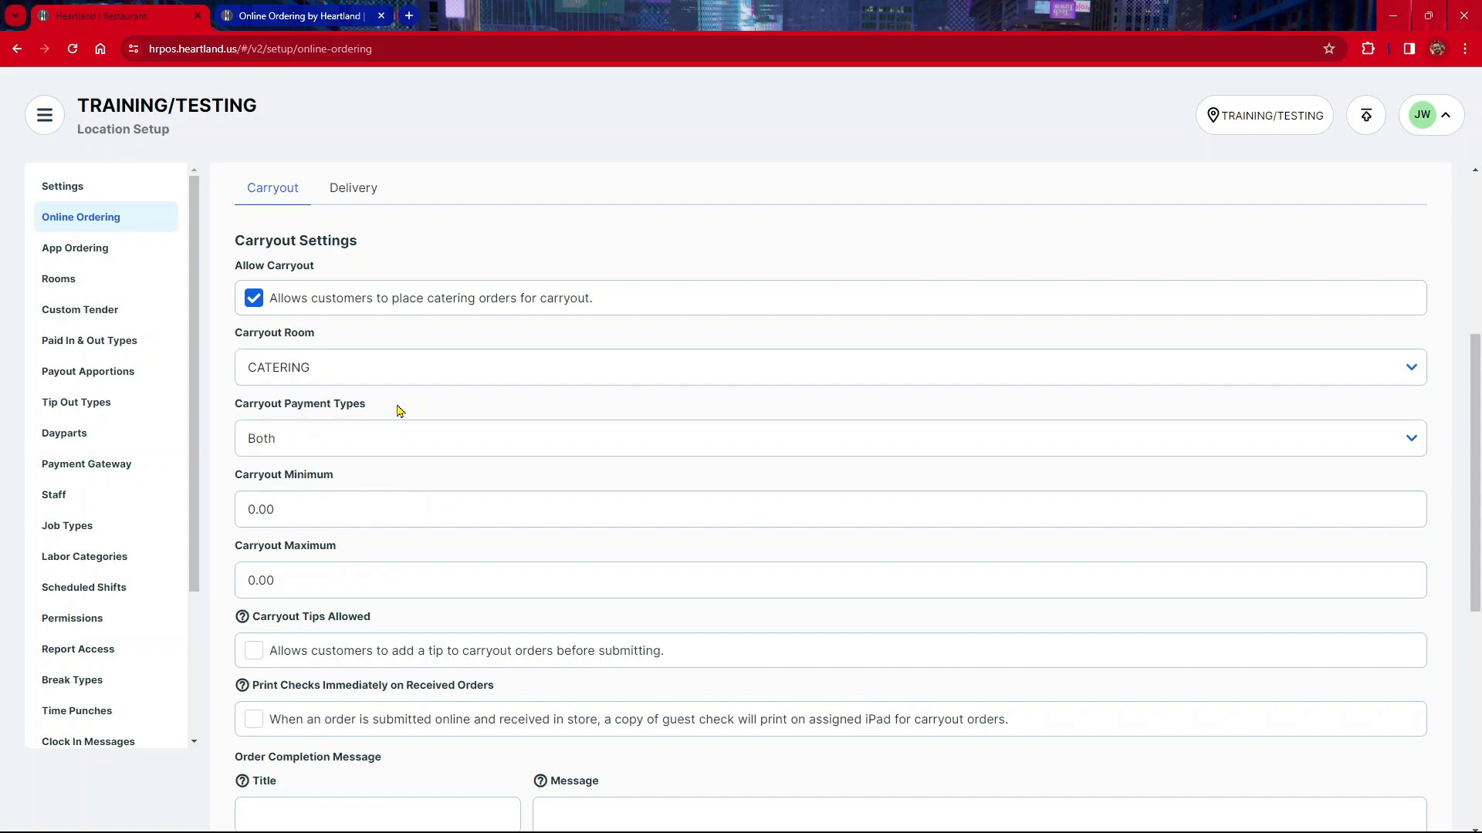
left_click(360, 449)
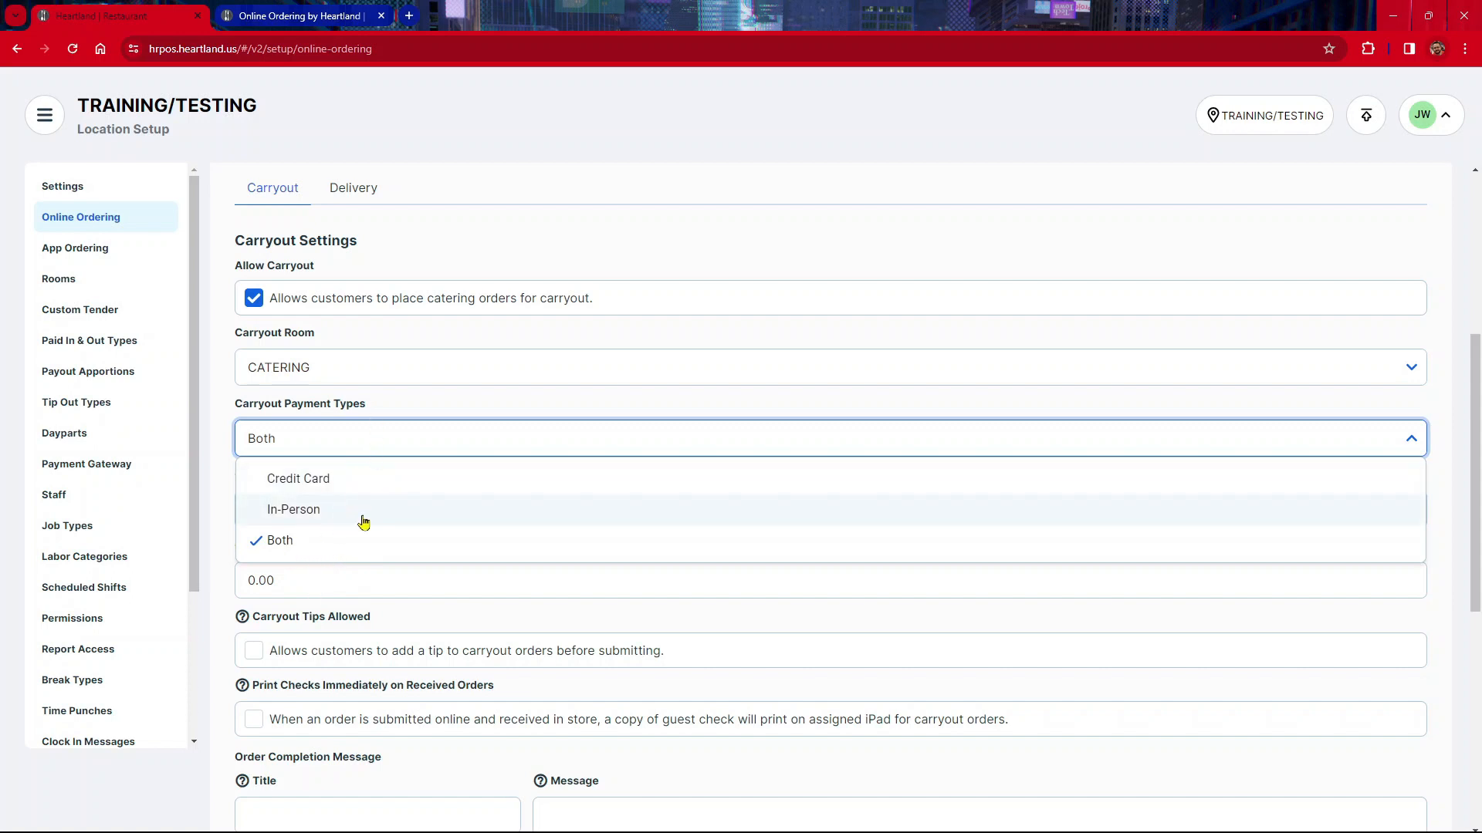
left_click(416, 413)
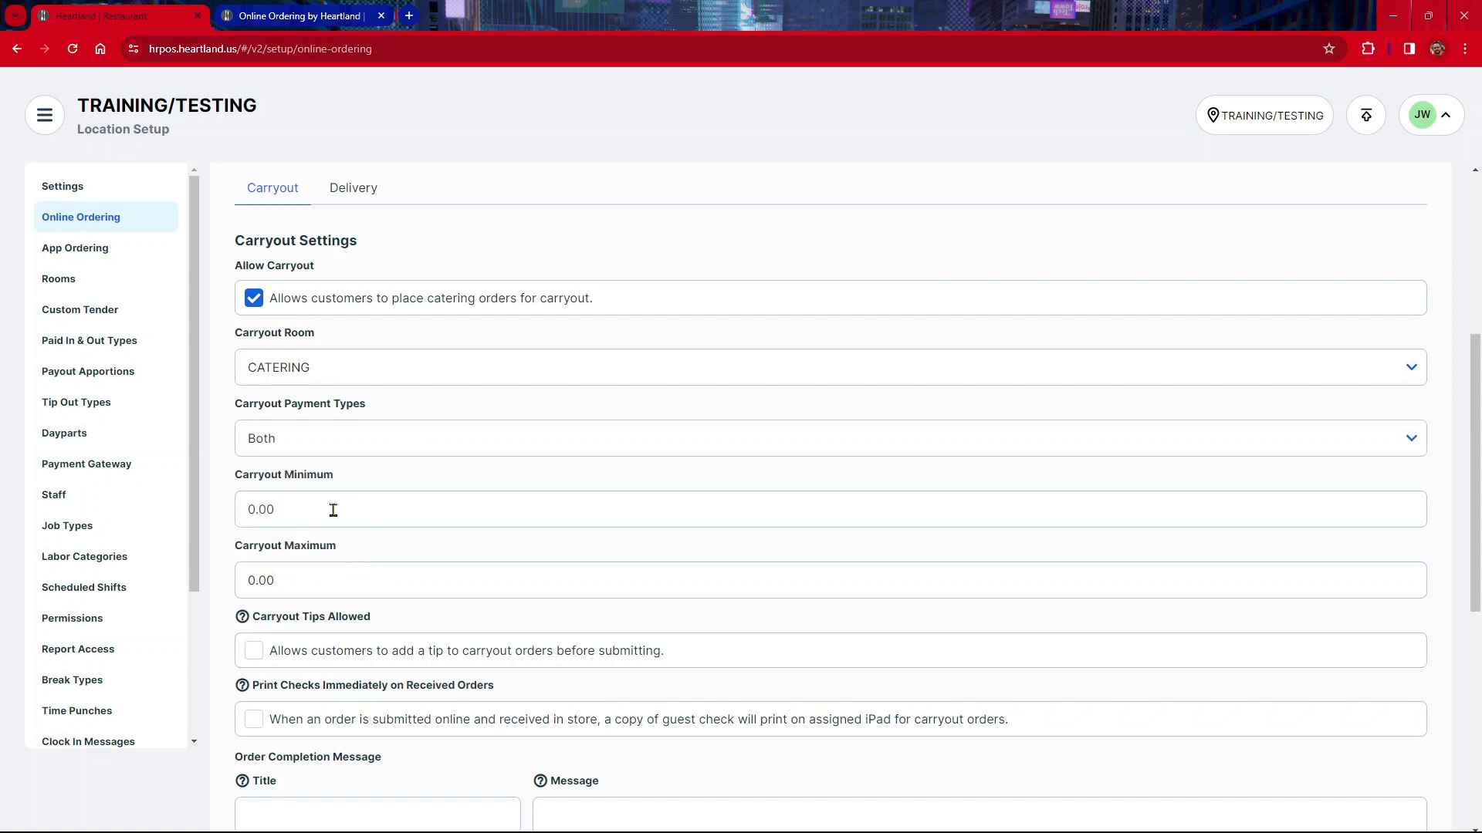
left_click(335, 436)
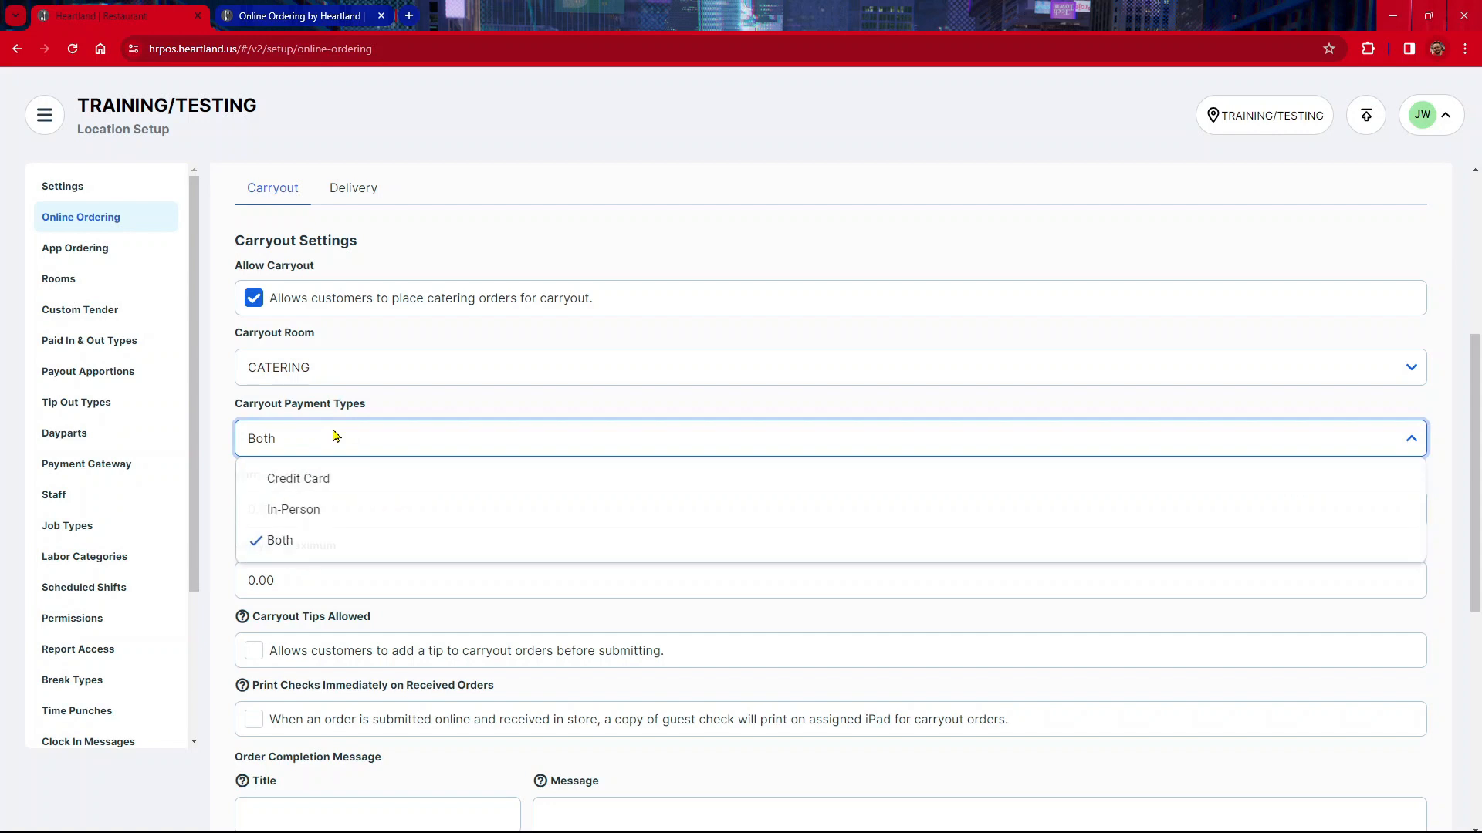
left_click(393, 433)
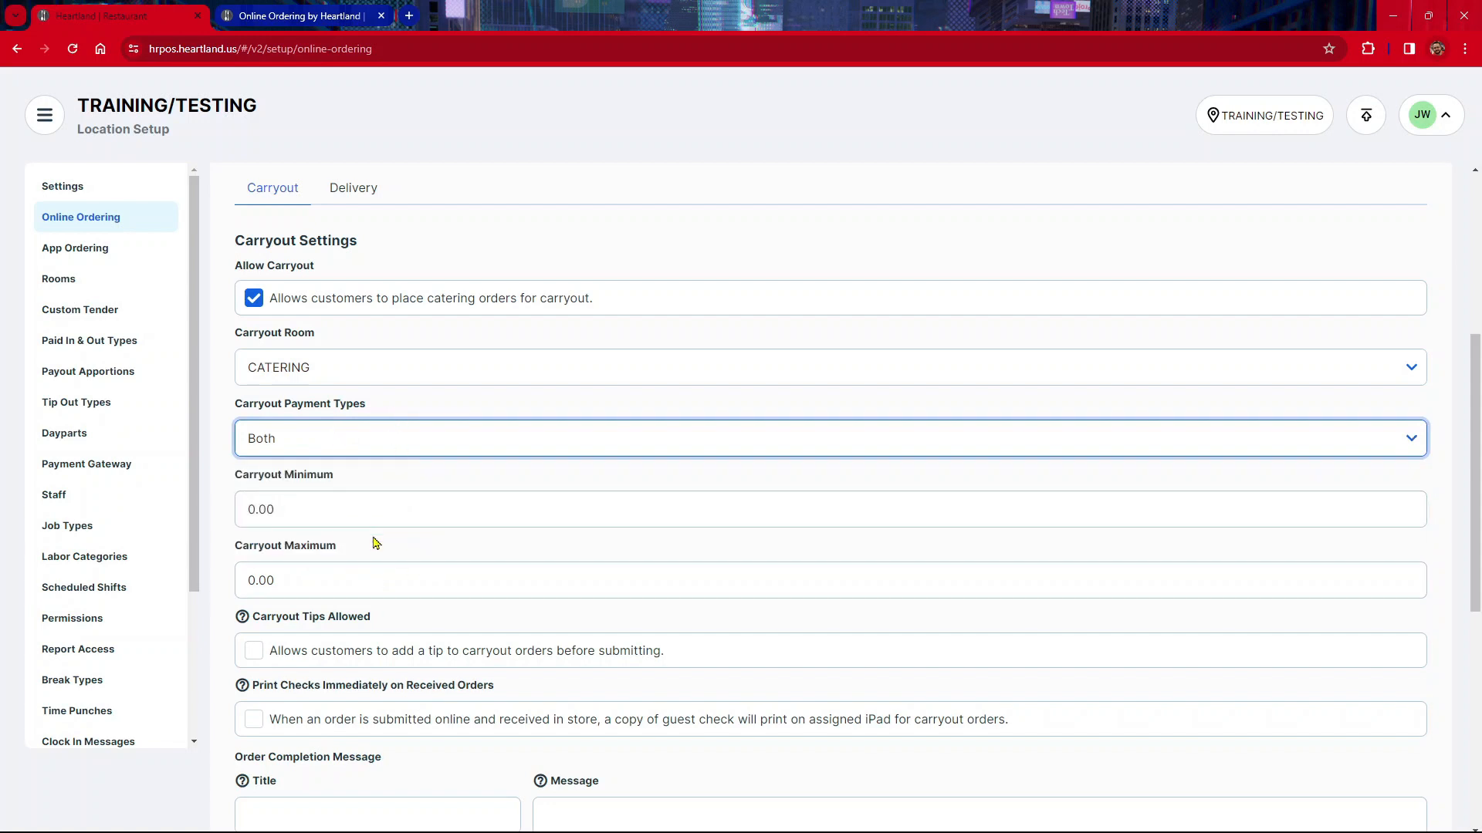
Set the catering carryout minimum to 100.00.
scroll(389, 555, "down", 4)
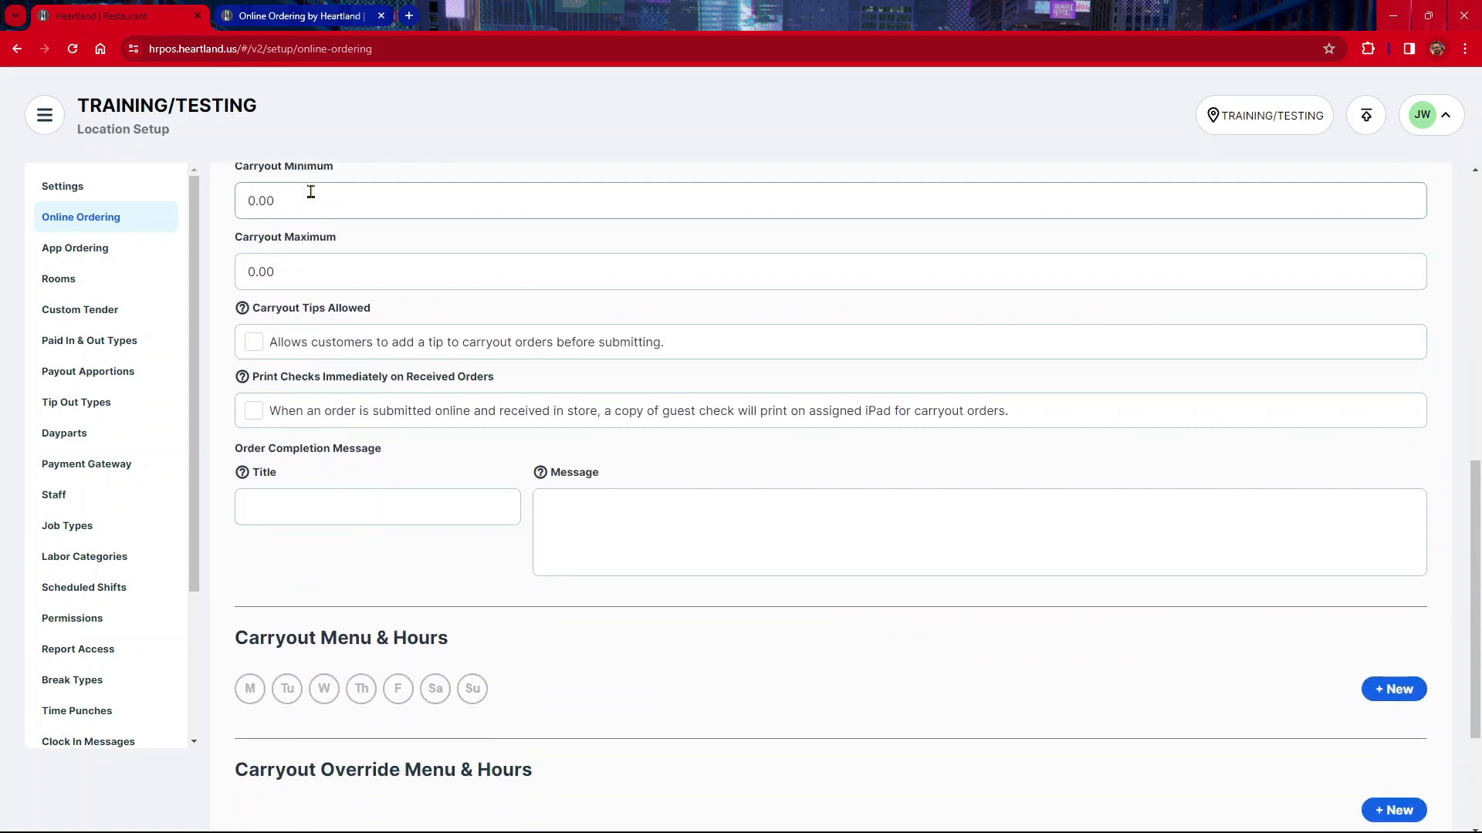
left_click(263, 197)
left_click_drag(263, 197, 212, 199)
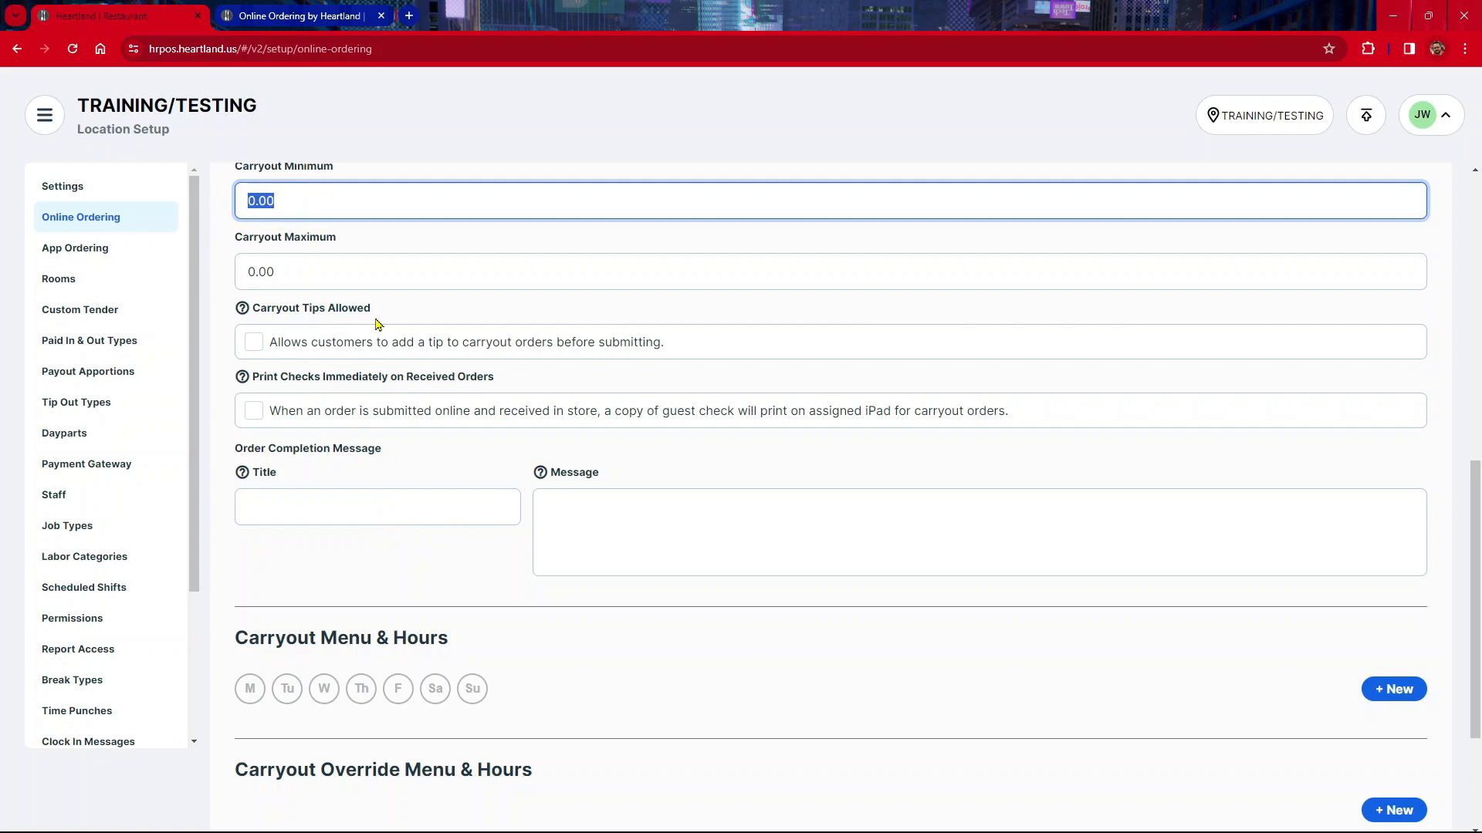
type("100")
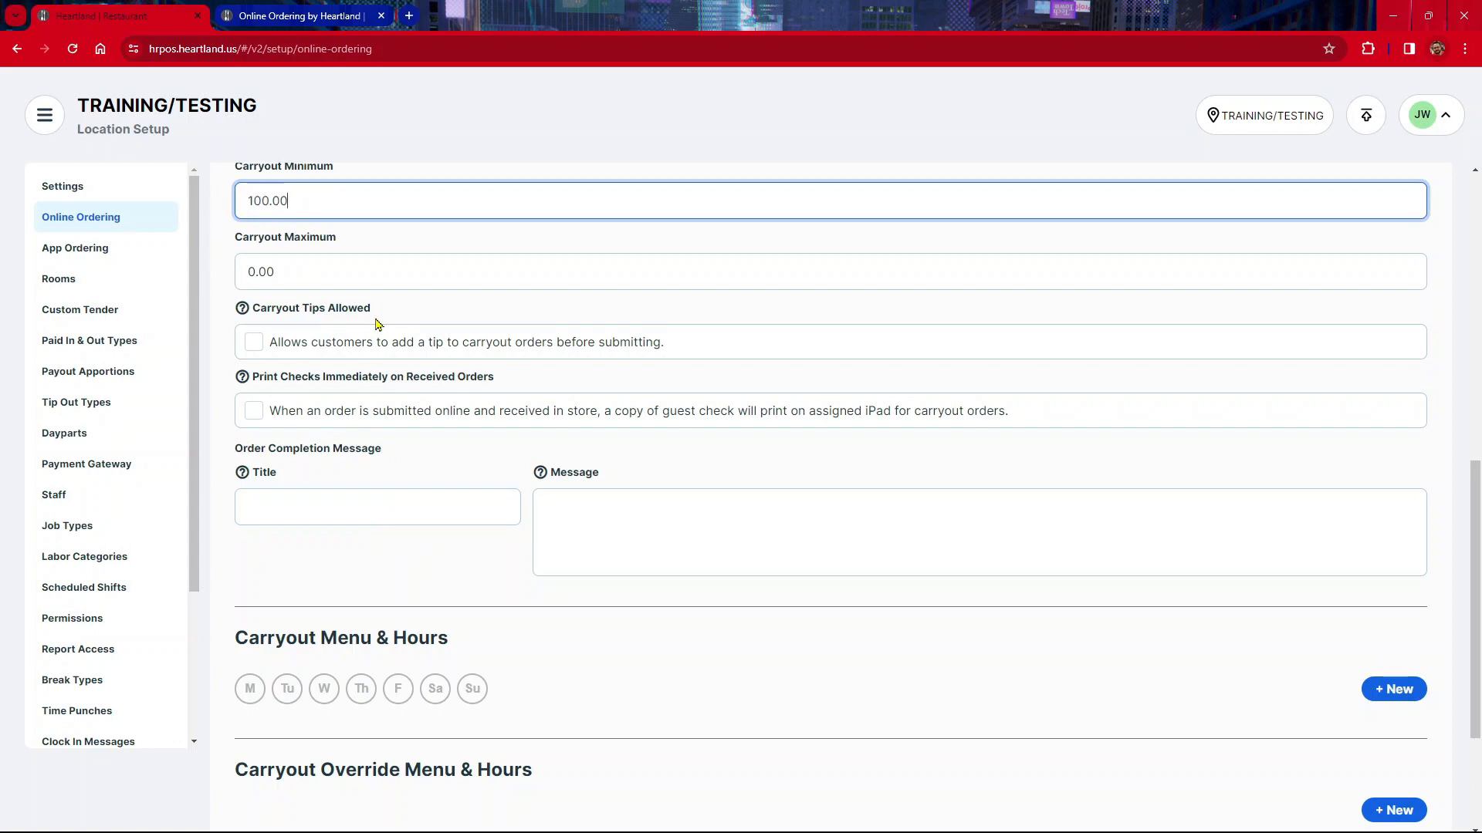
Set the catering carryout minimum to 0.
left_click_drag(291, 199, 223, 202)
type("0")
left_click(430, 242)
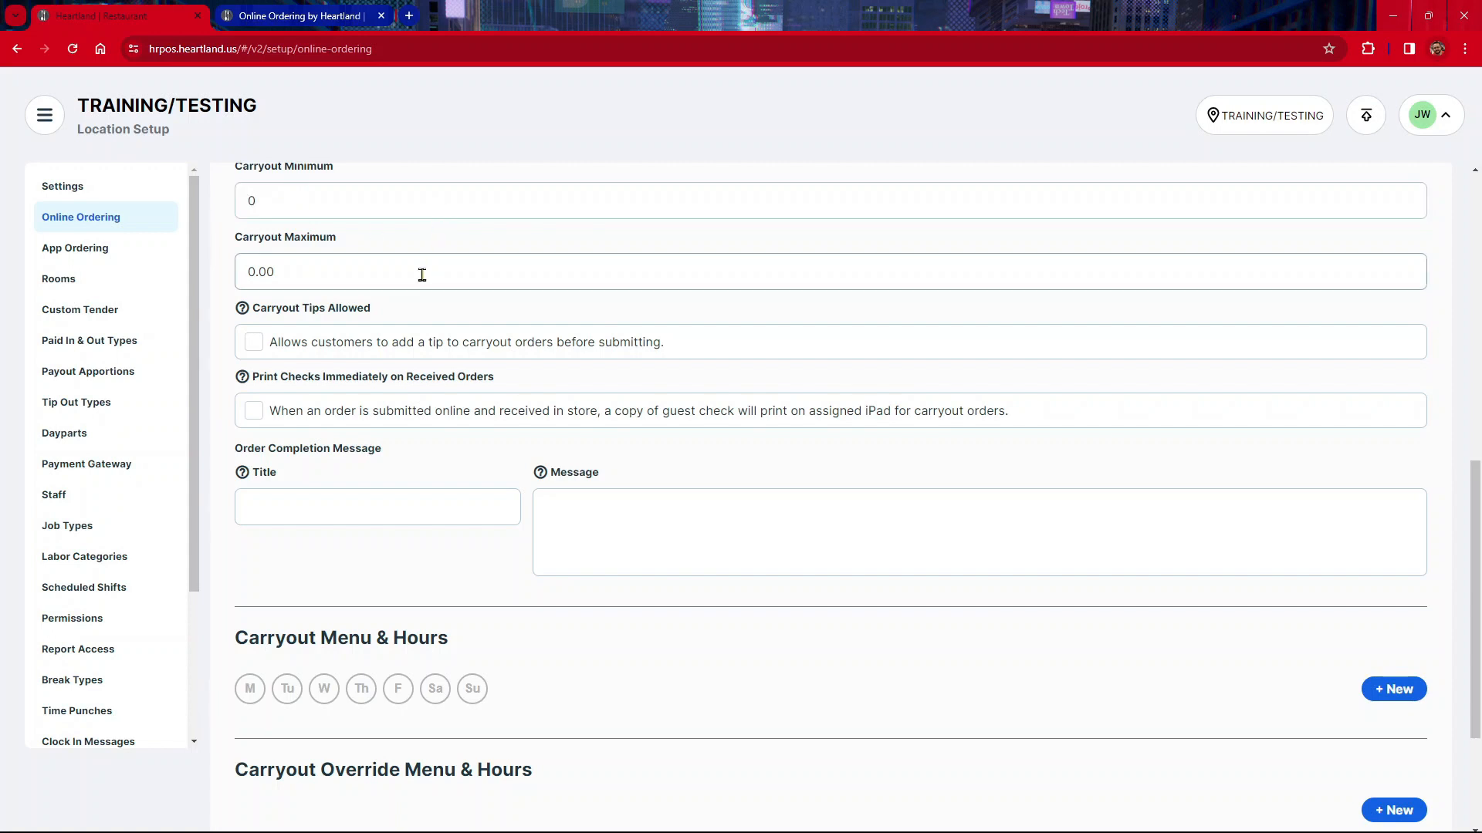
Enable tips on catering carryout orders and the immediate printing of checks when orders are received.
scroll(420, 273, "down", 1)
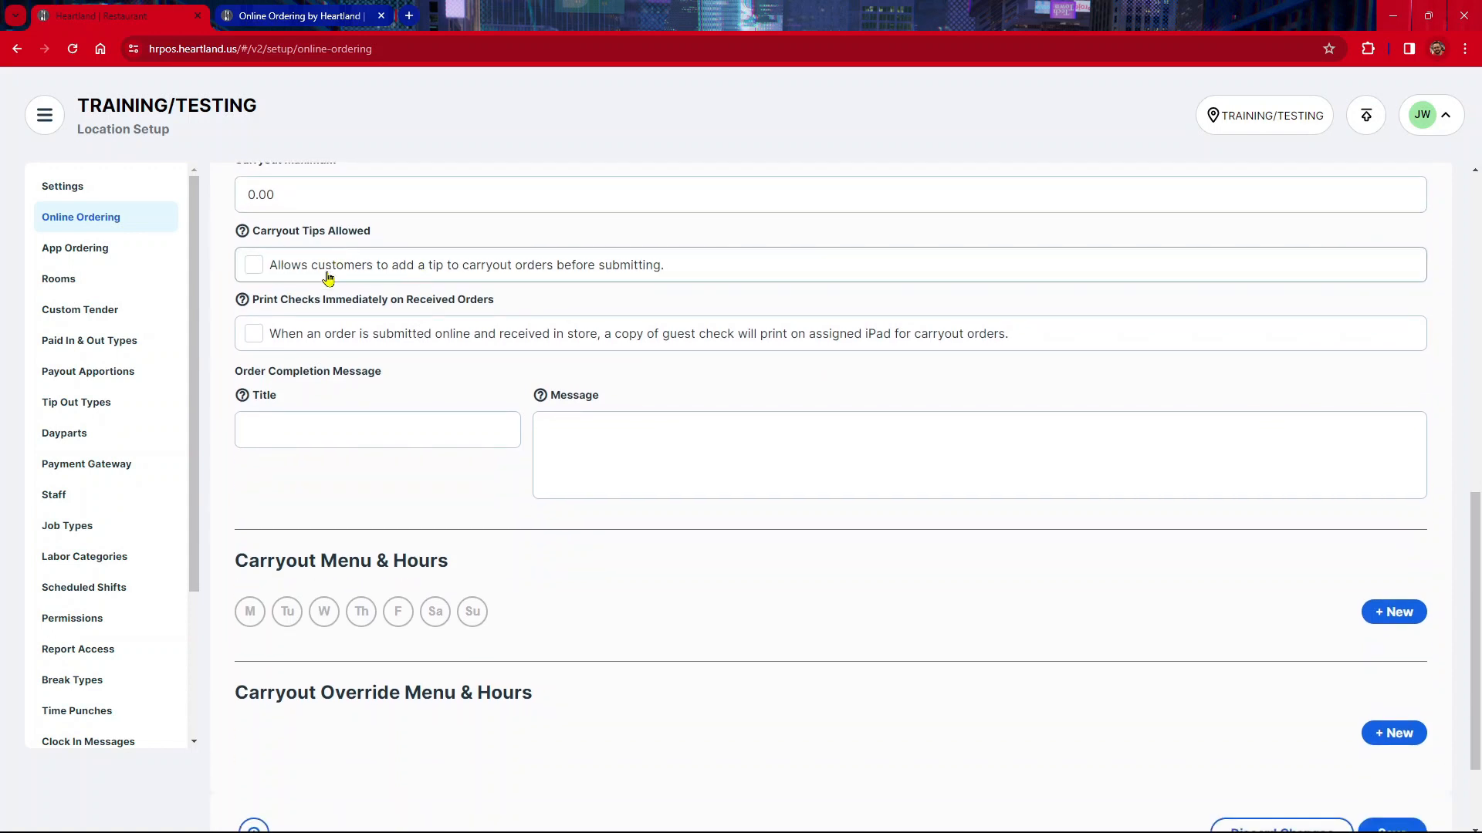
left_click(257, 266)
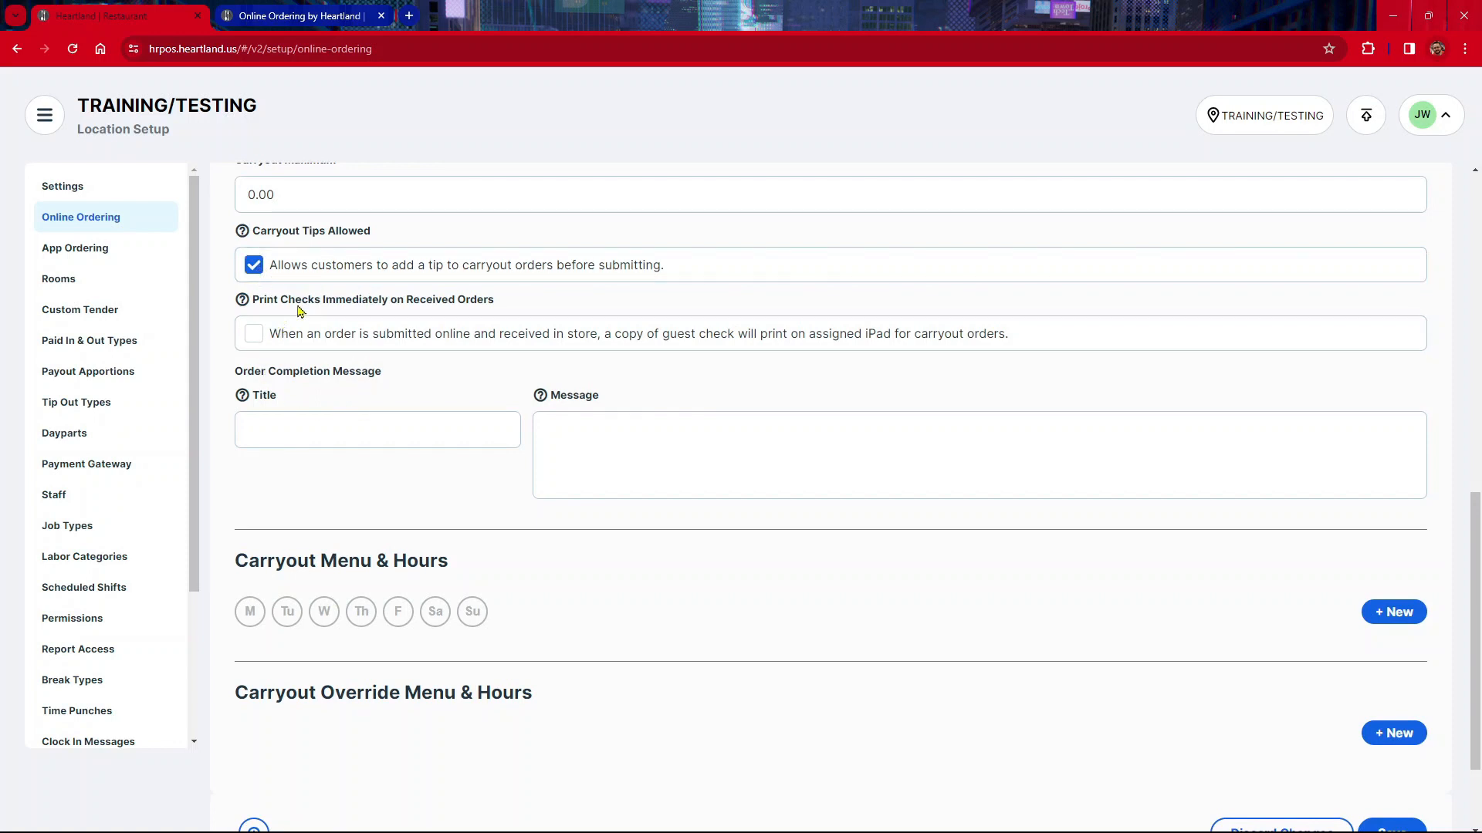
left_click(254, 336)
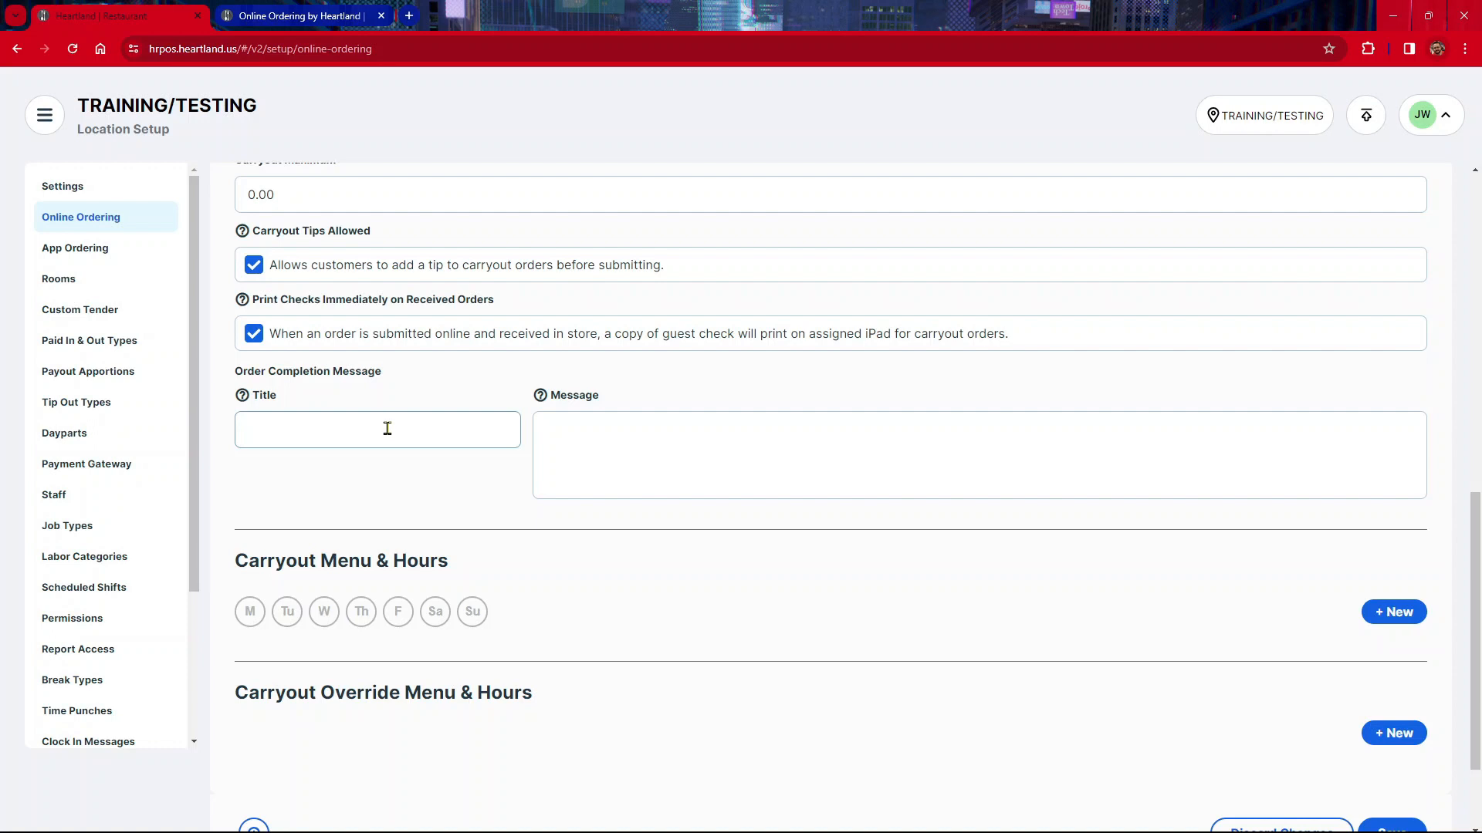
Fill in the order completion message with the title "Cater Message" and the message "Thank you for your order!!".
left_click(338, 444)
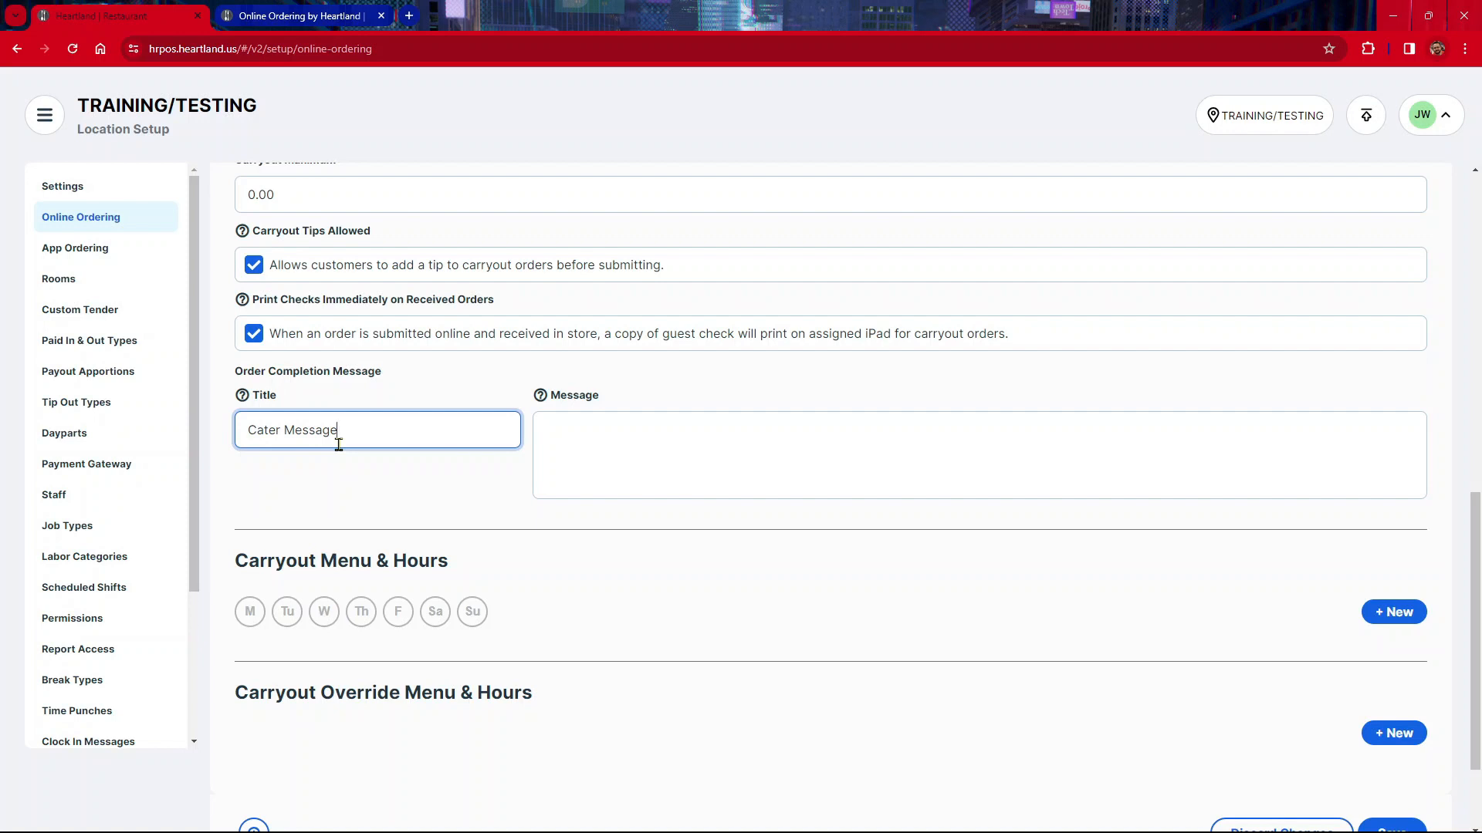
left_click(668, 440)
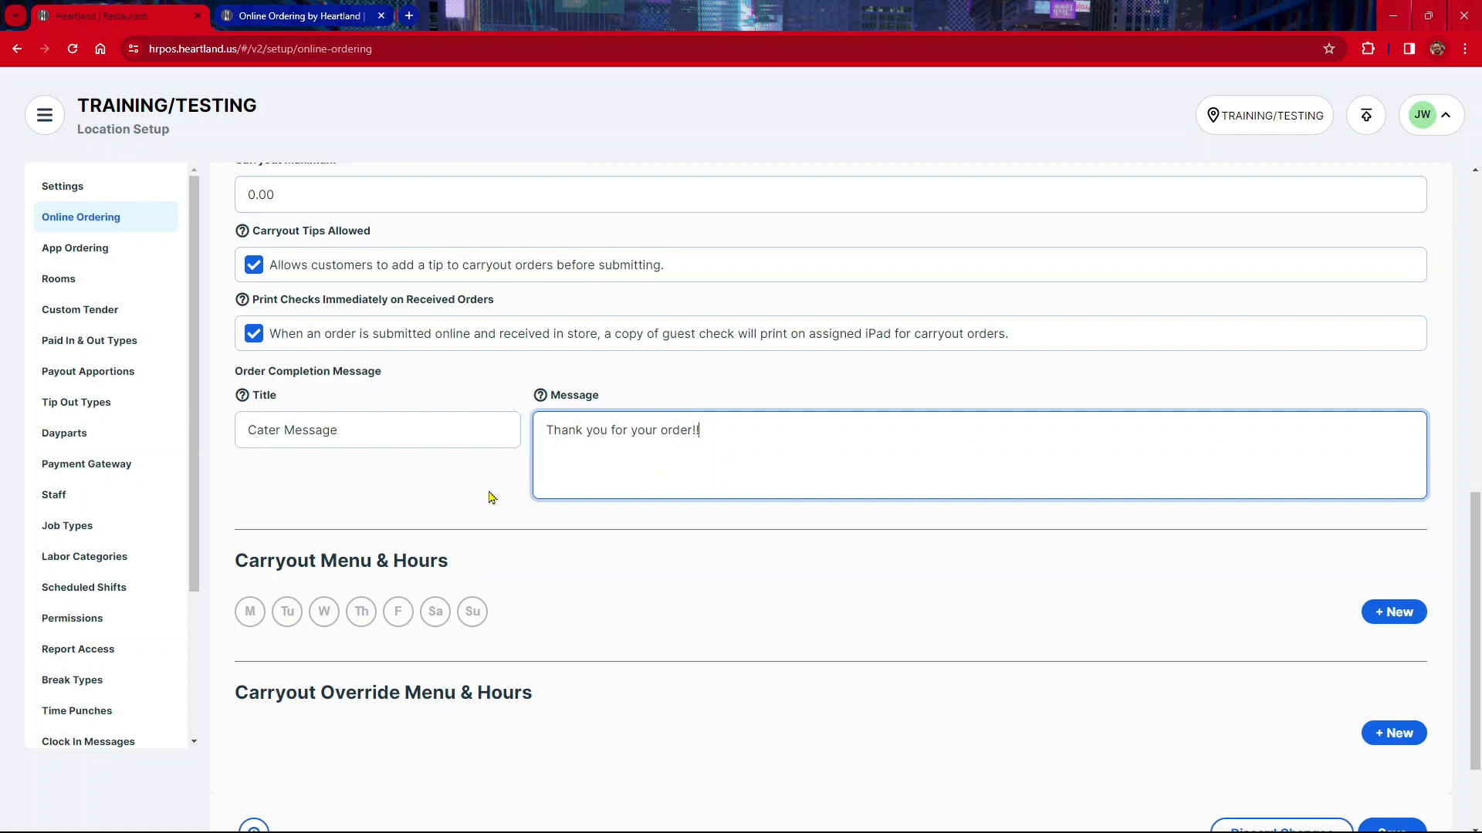
Add a new entry to the carryout menu and hours and apply it to all seven days, Monday through Sunday.
scroll(491, 498, "down", 3)
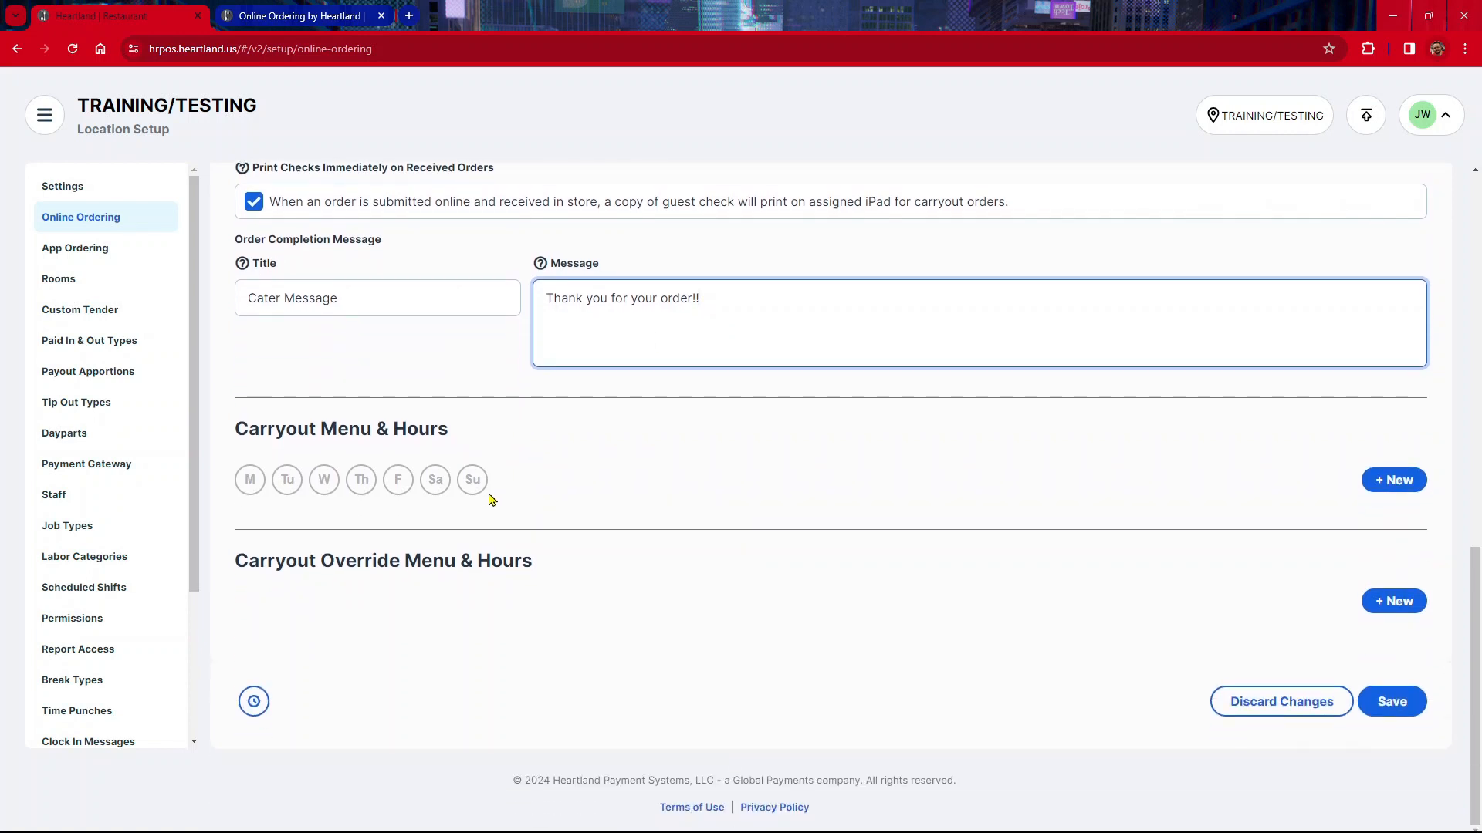
left_click(260, 496)
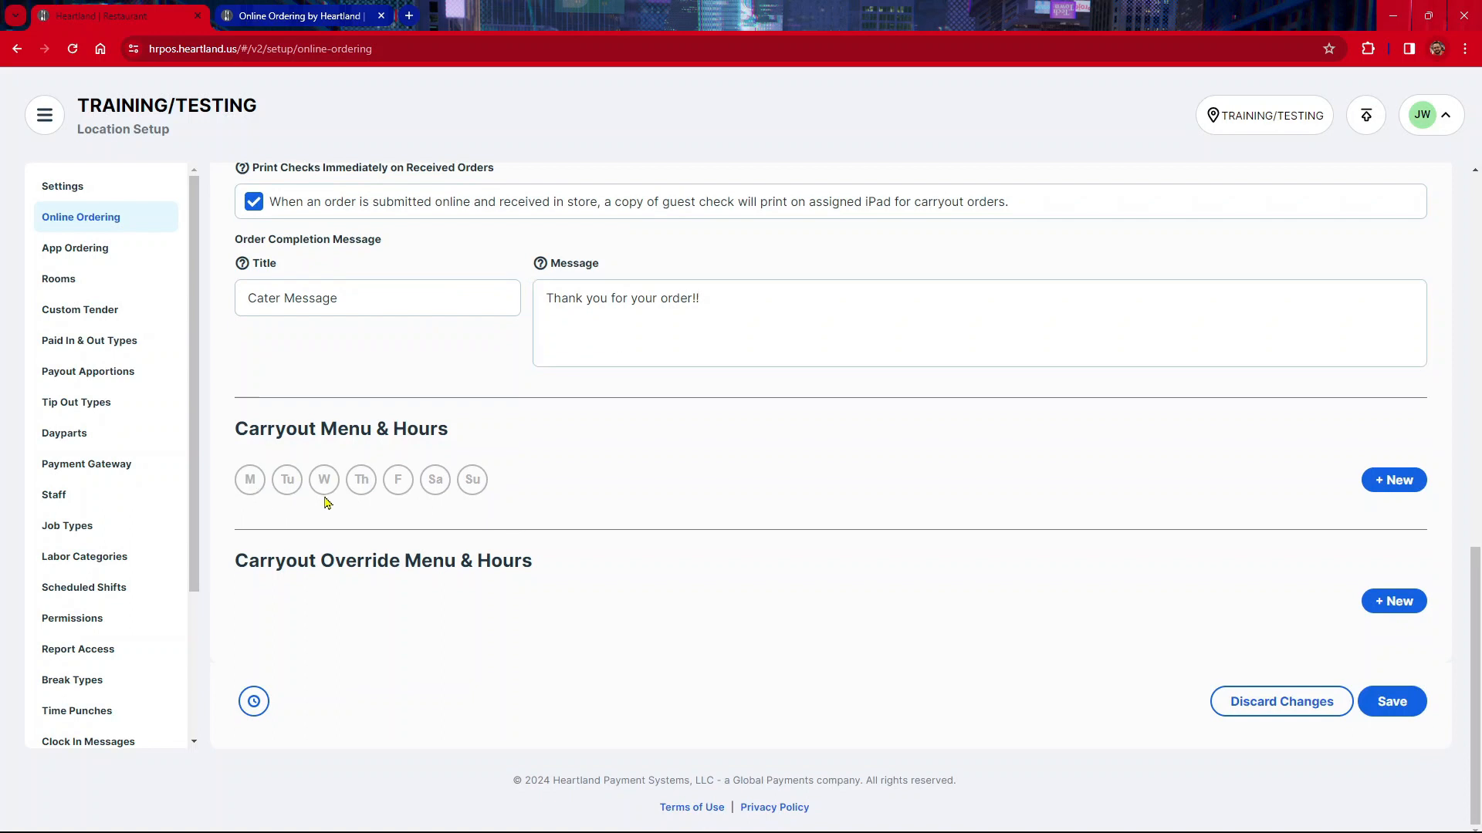
left_click(1387, 478)
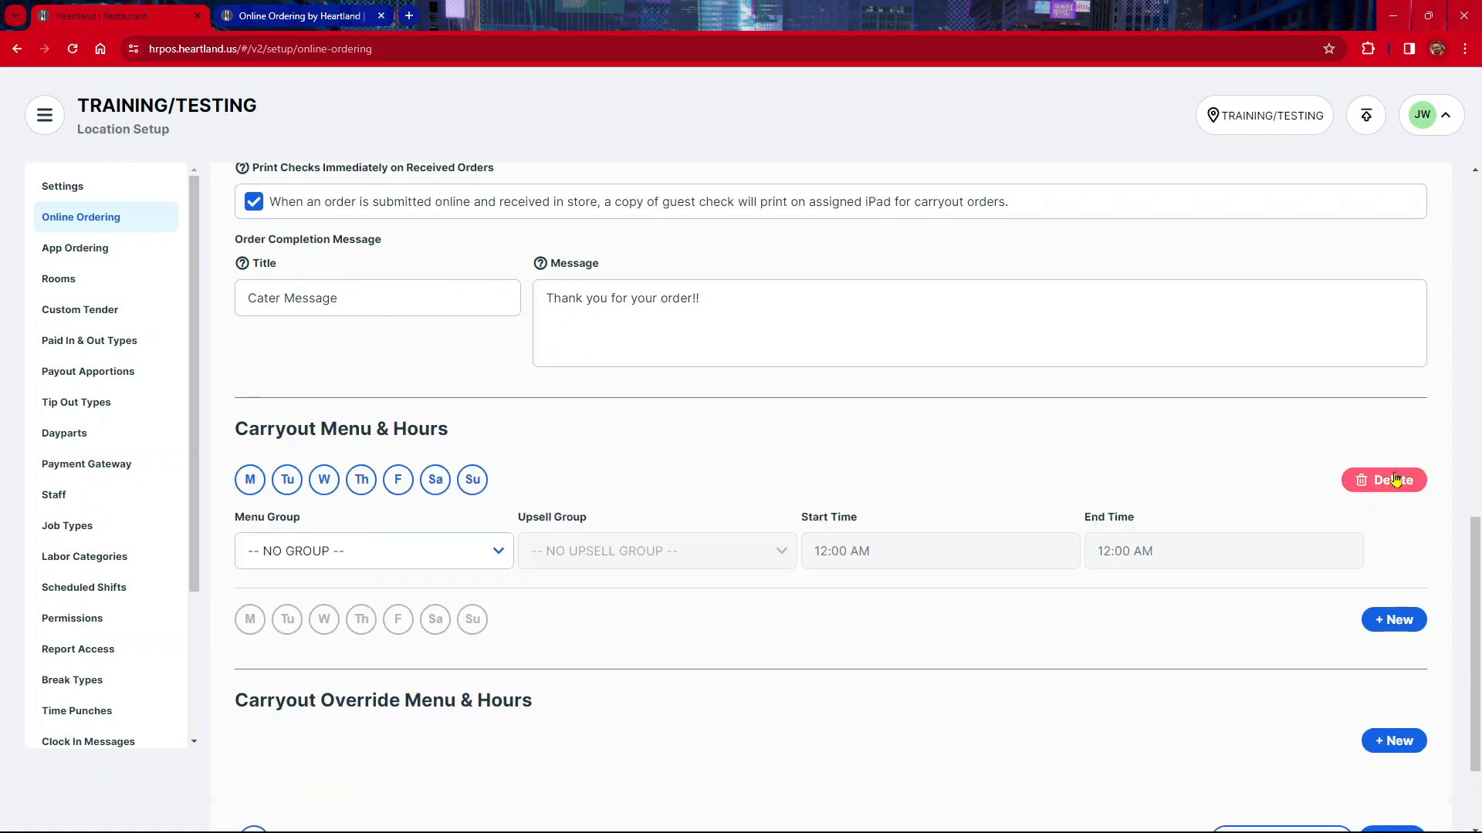
left_click(255, 486)
left_click(291, 486)
left_click(327, 487)
left_click(363, 487)
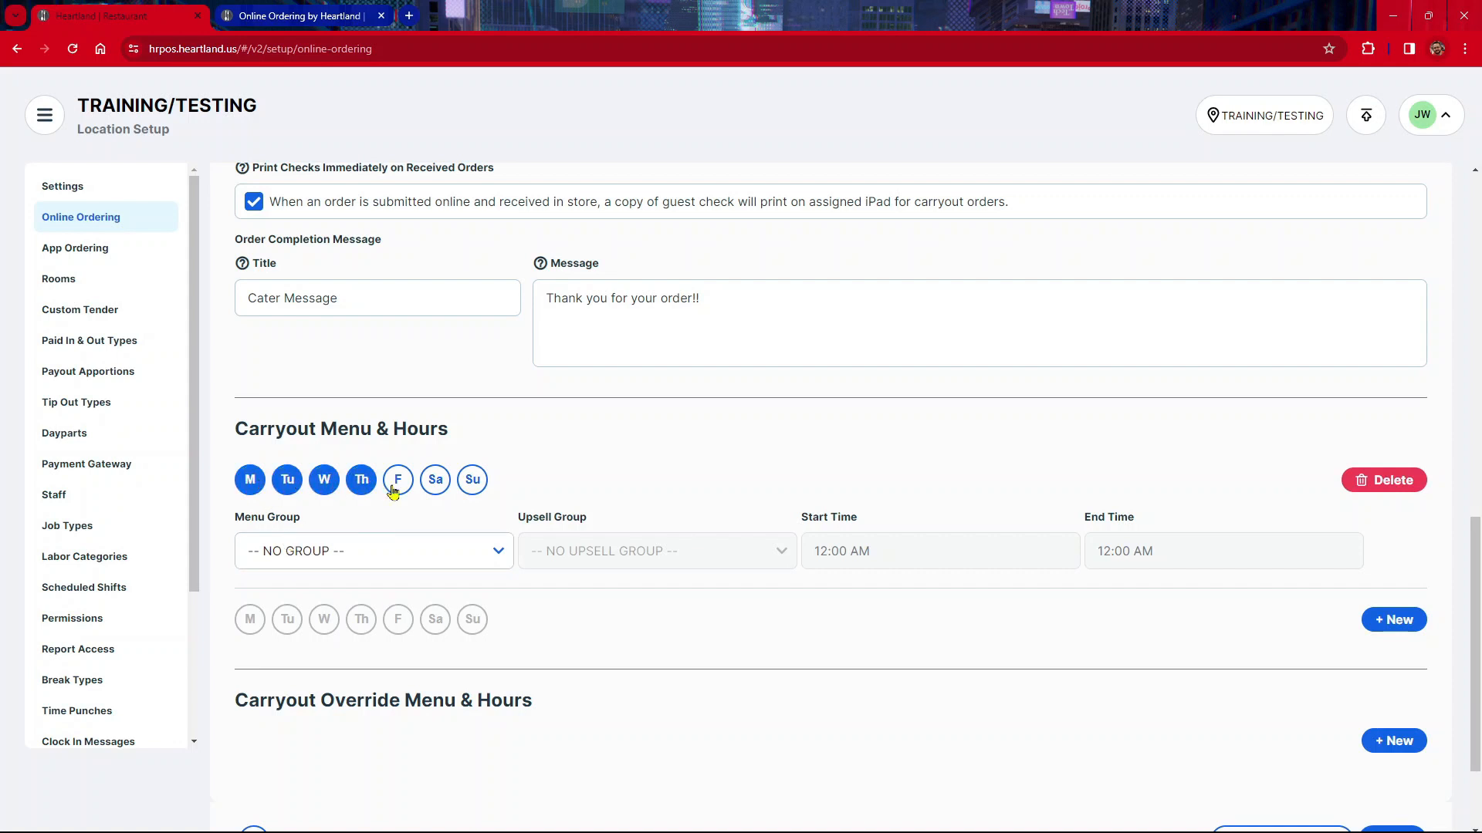
left_click(397, 483)
left_click(434, 481)
left_click(436, 486)
left_click(467, 488)
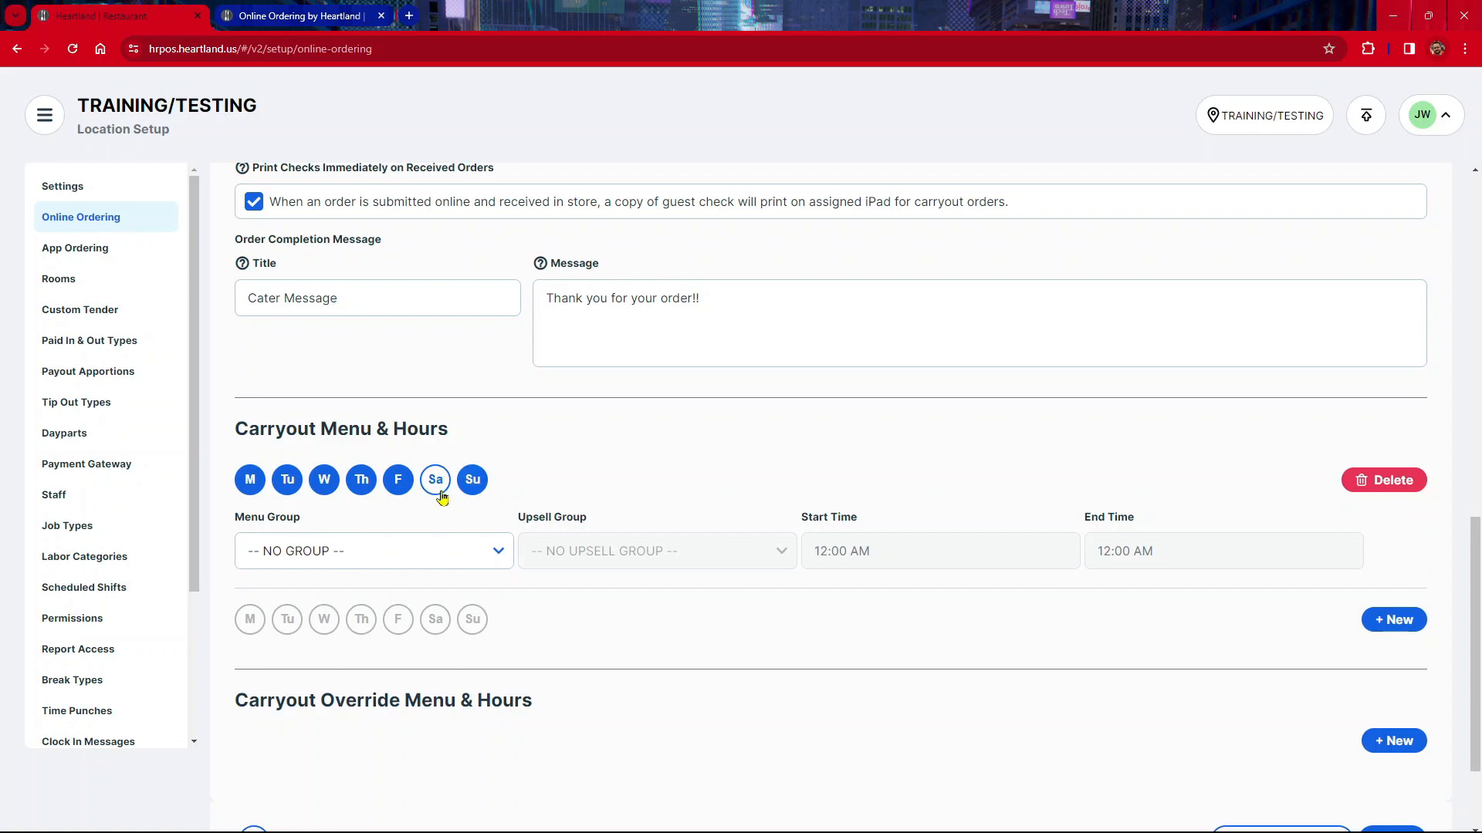
left_click(436, 485)
Assign the CATERING menu group and the "Add a Drink?" upsell group to the carryout schedule.
left_click(466, 558)
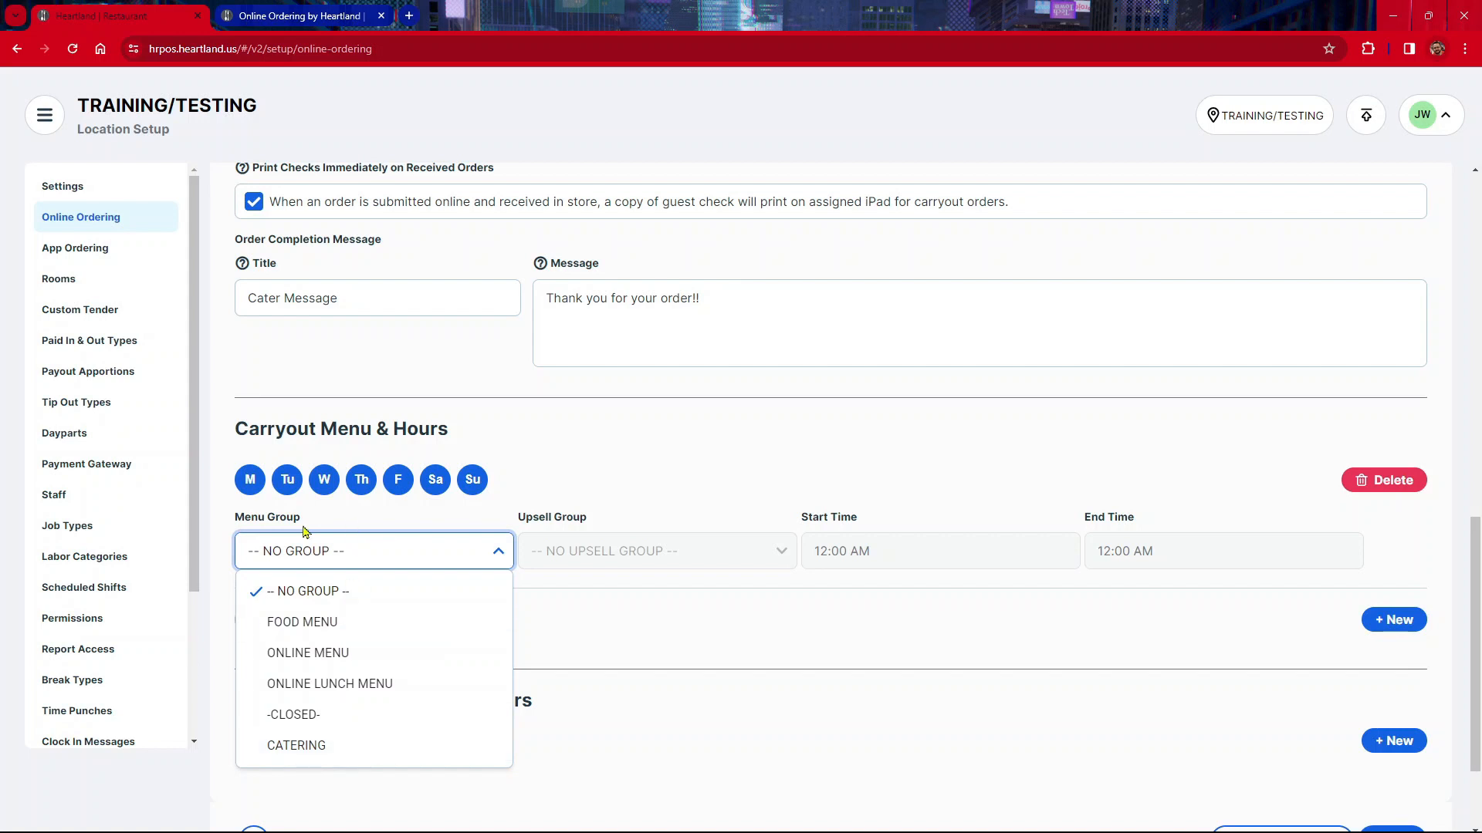
left_click(371, 753)
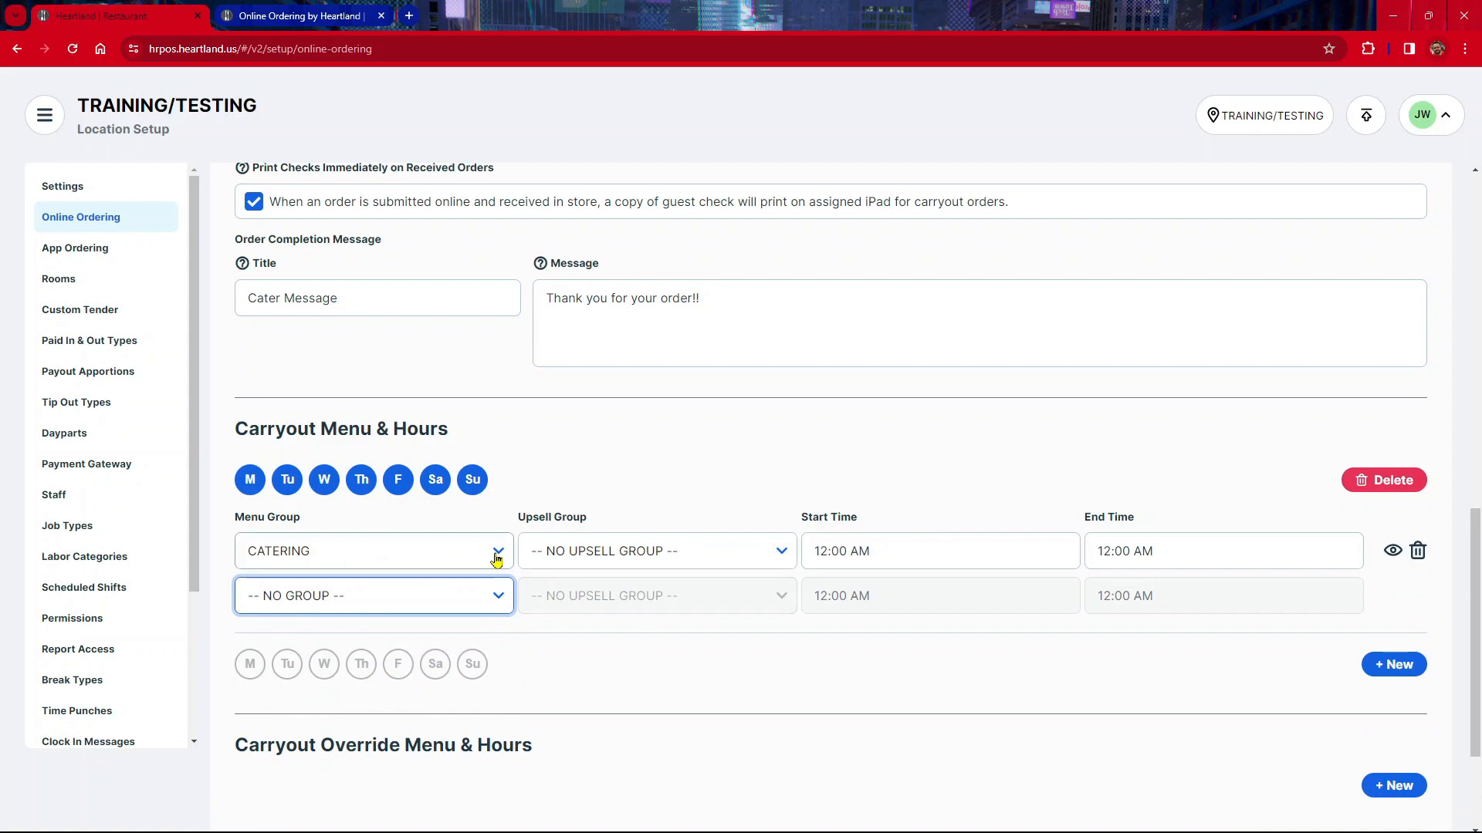
left_click(381, 552)
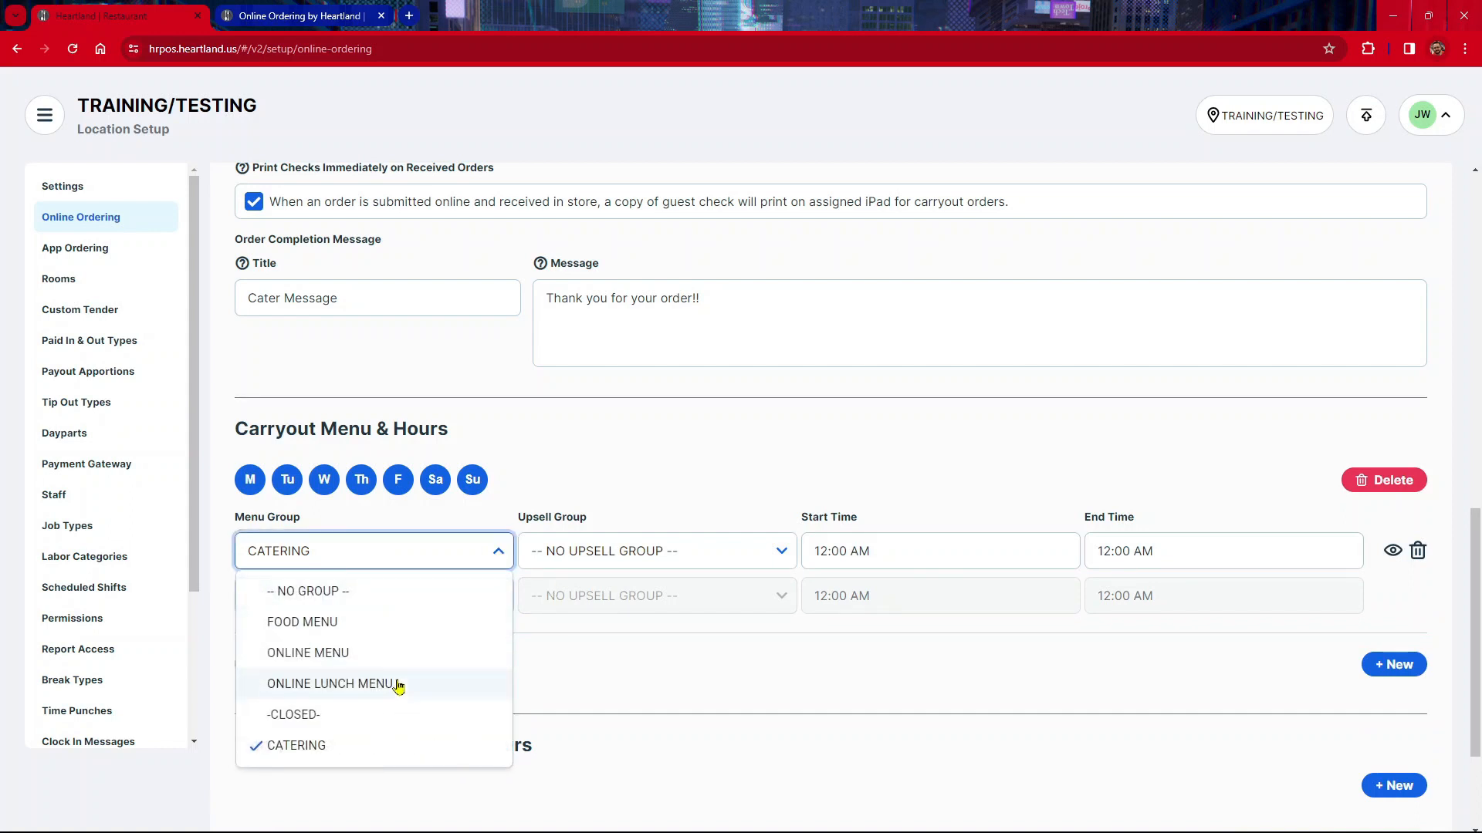
left_click(677, 473)
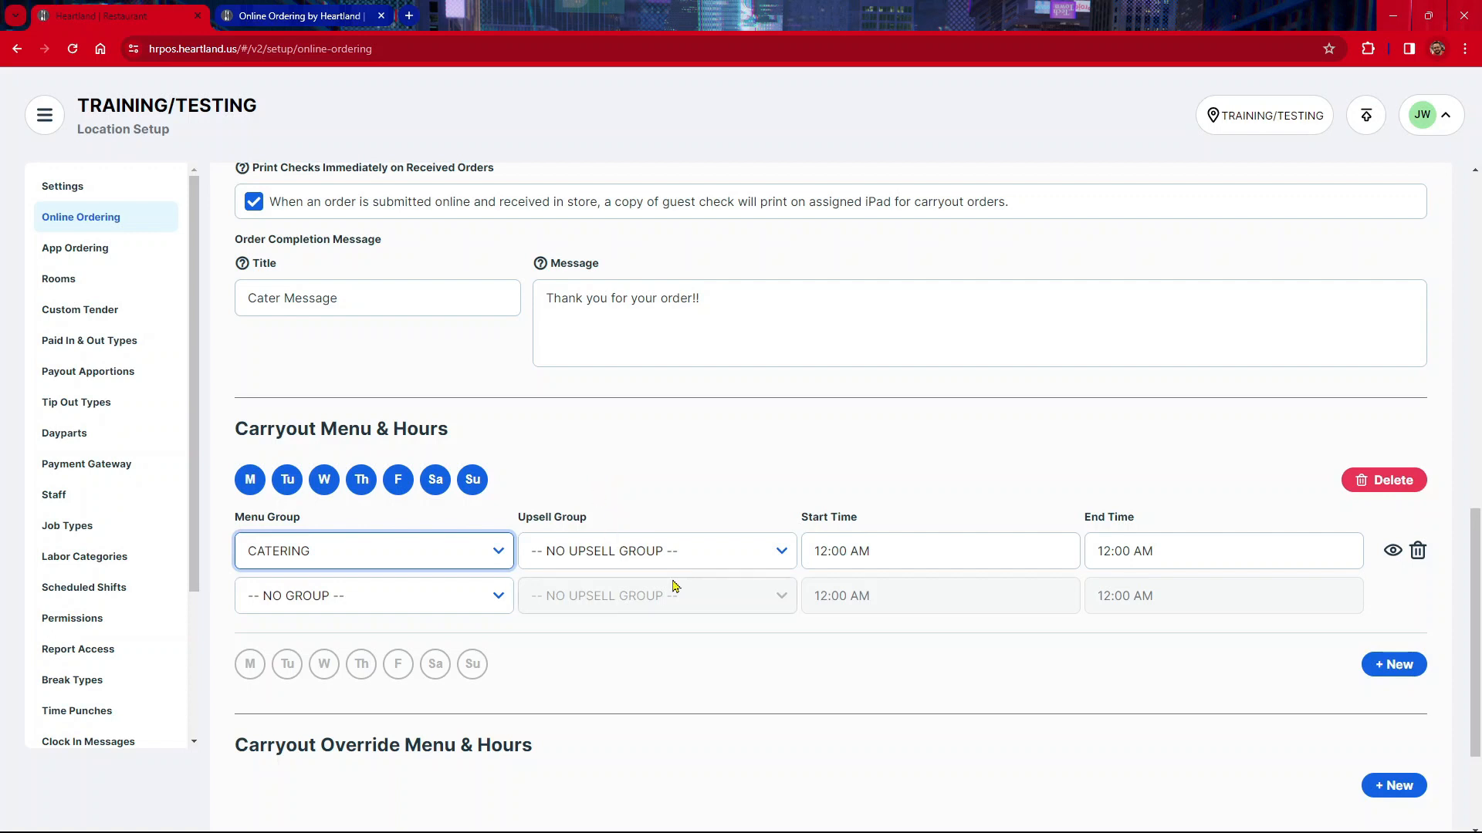
left_click(781, 553)
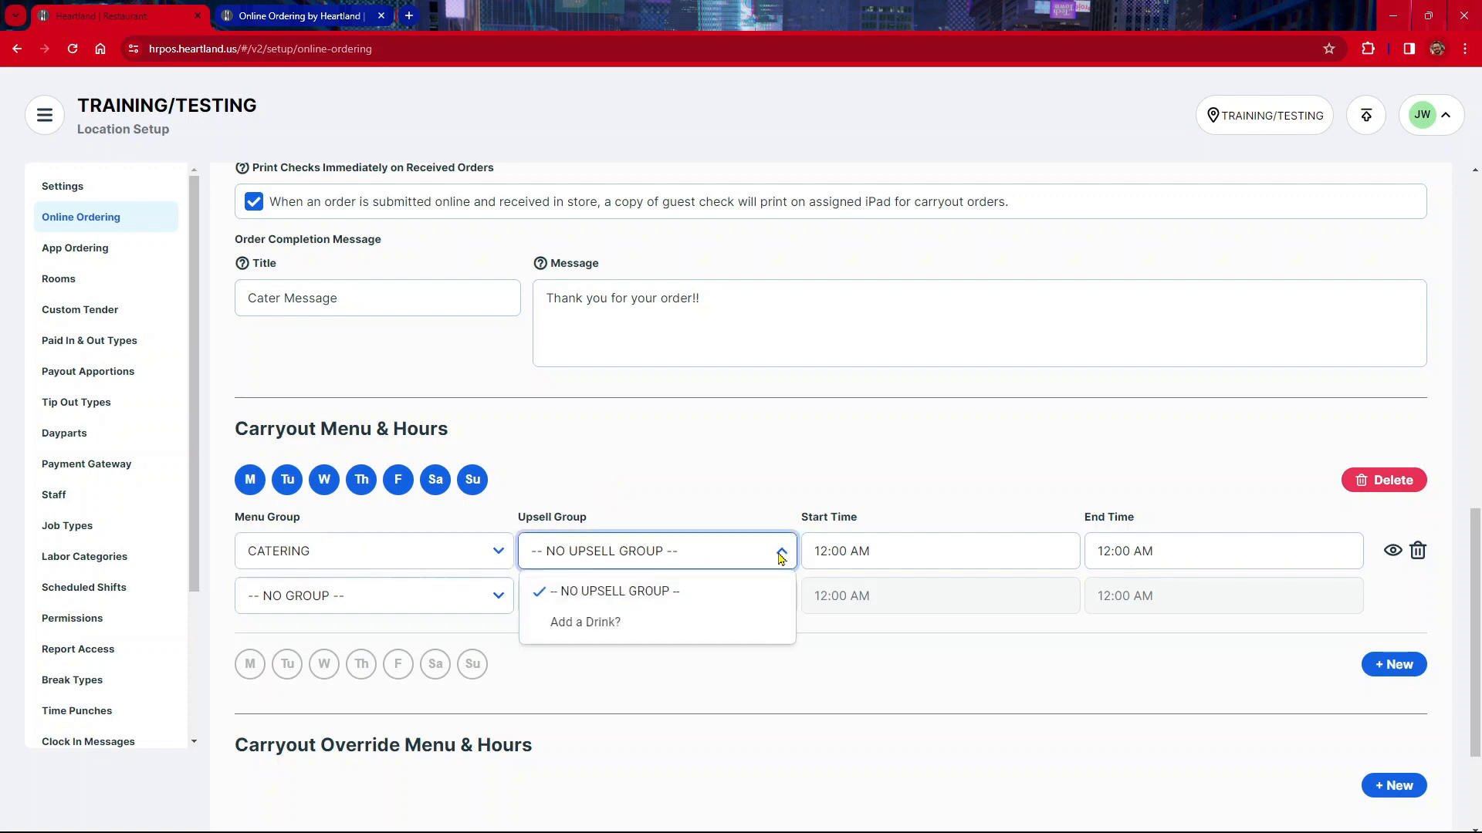
left_click(660, 631)
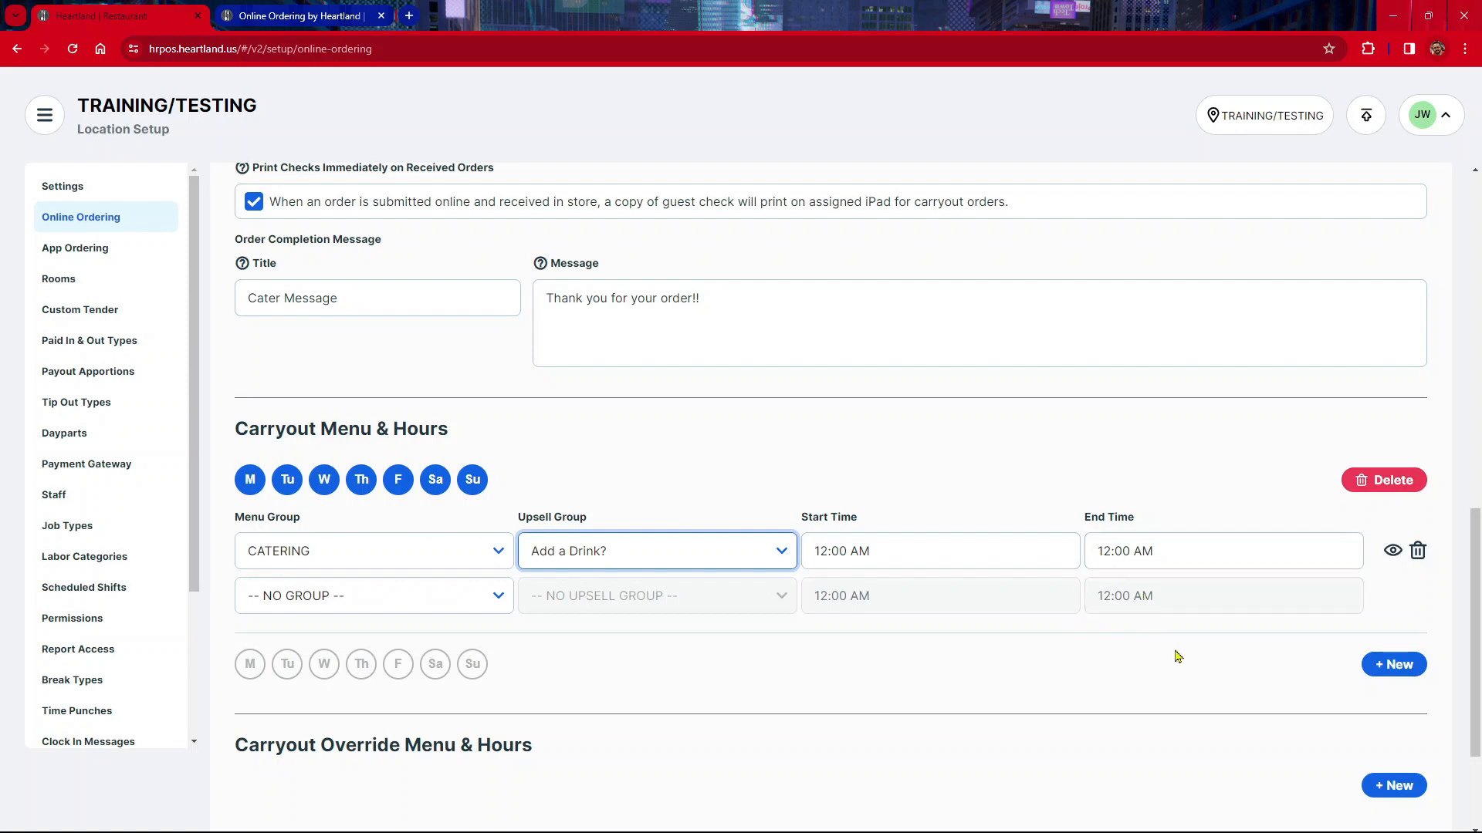
Set the end time of the CATERING carryout menu to 11:00 PM.
left_click(1107, 553)
key("BackSpace")
type("1")
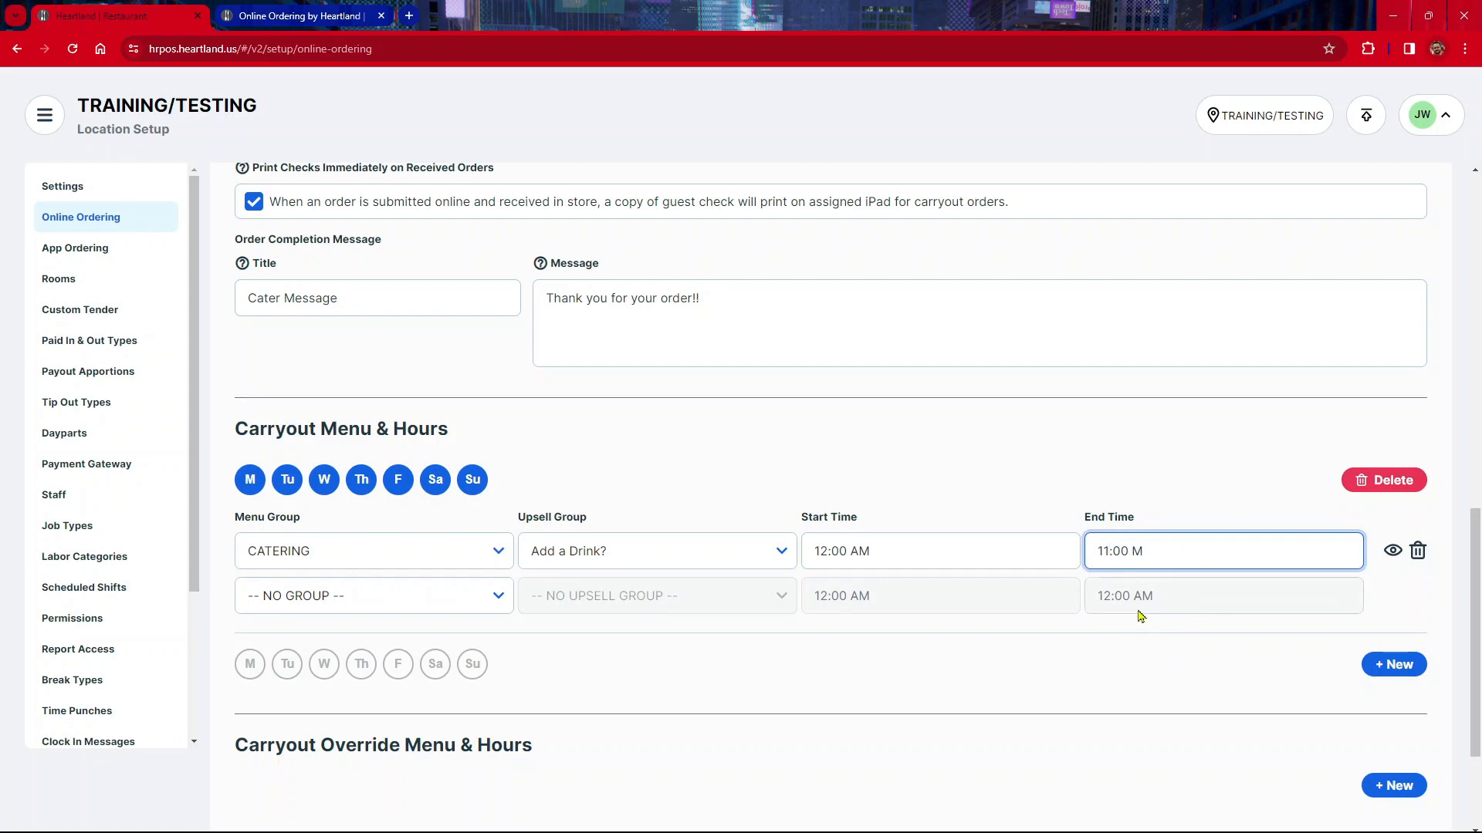
left_click(1096, 654)
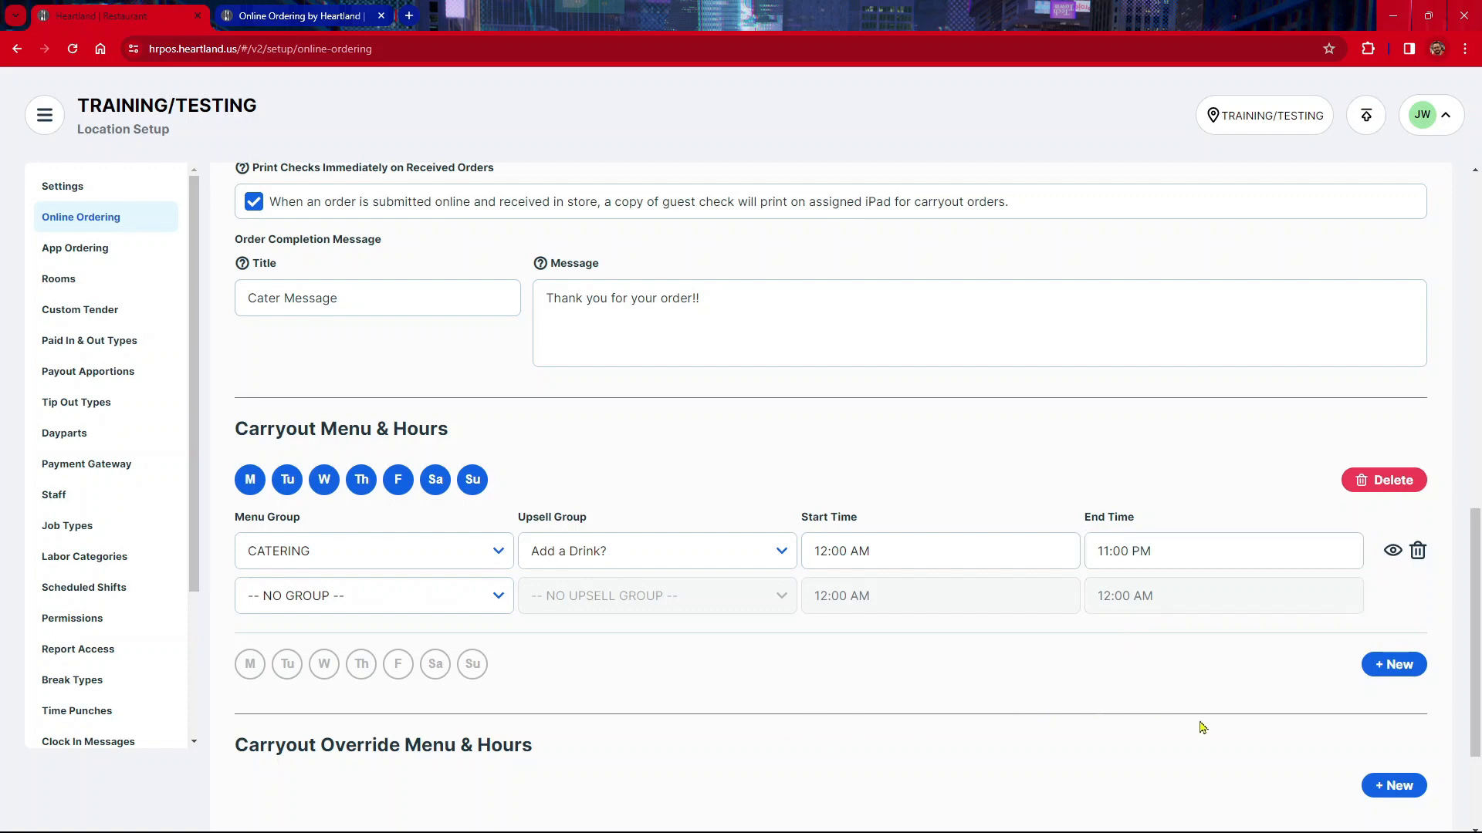
Add a carryout override menu and hours entry for the date December 25, 2024.
scroll(1204, 722, "down", 2)
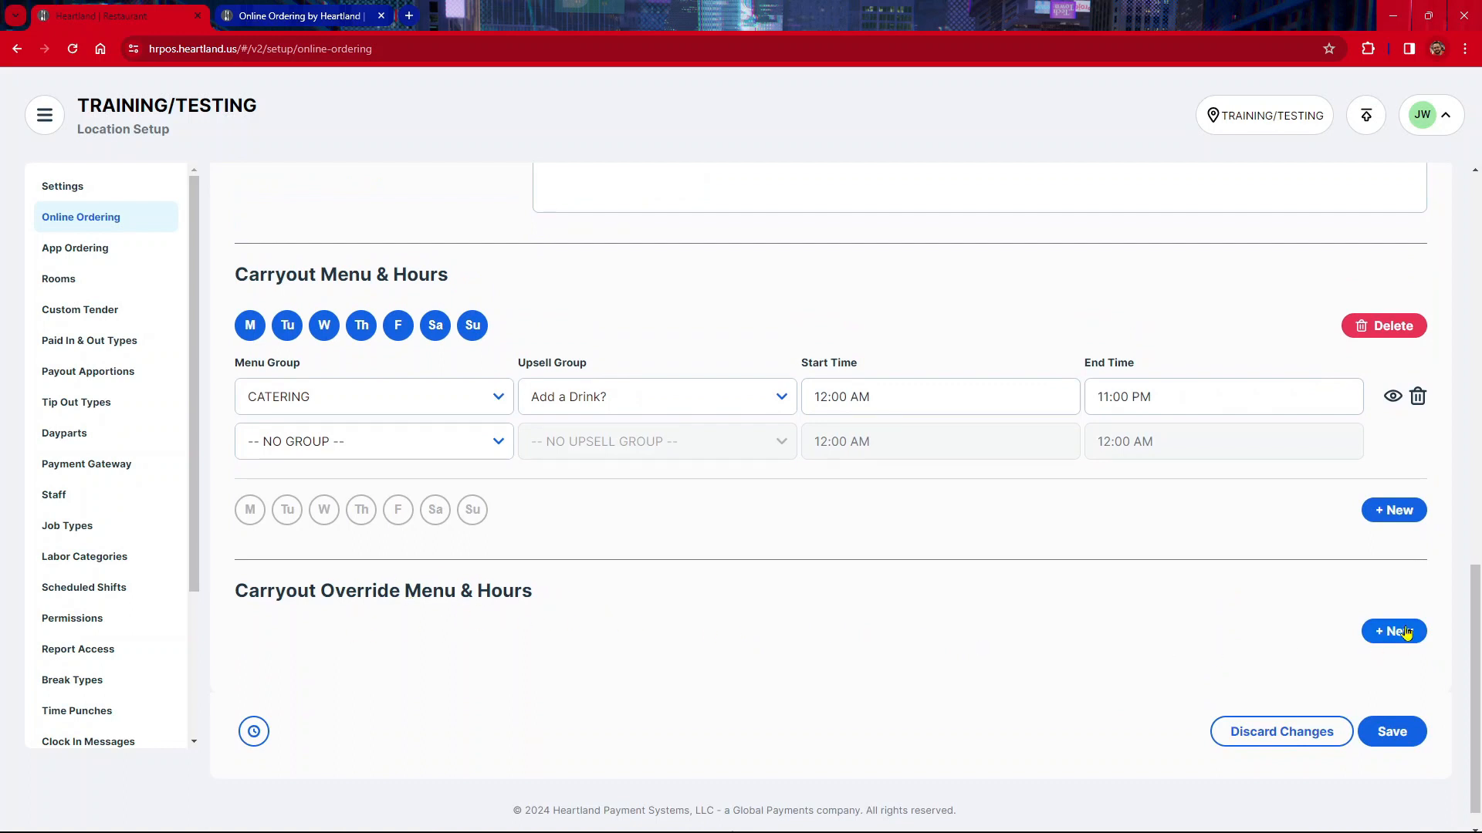
left_click(1395, 632)
left_click(286, 639)
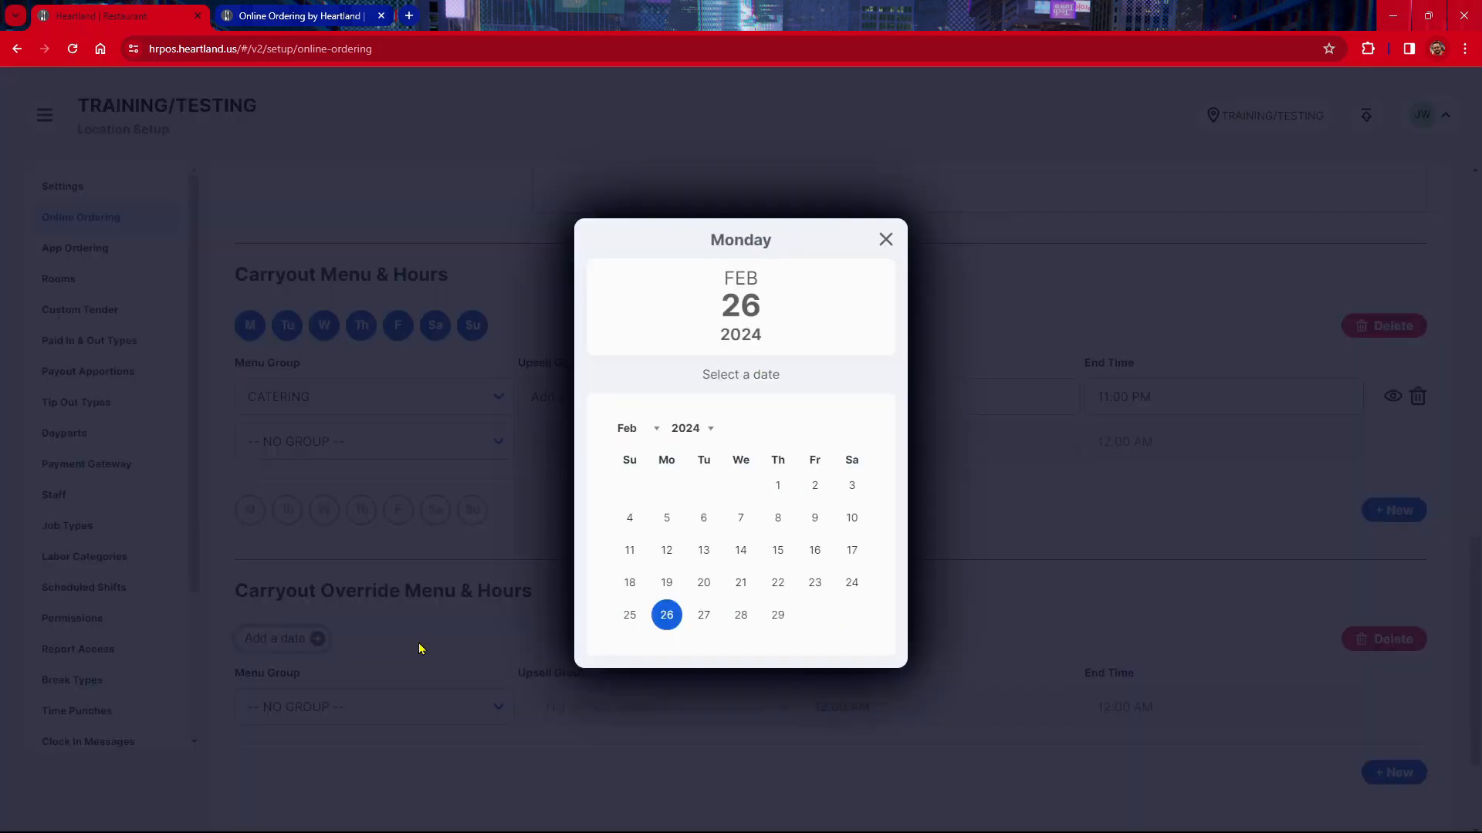
left_click(642, 435)
scroll(661, 550, "down", 2)
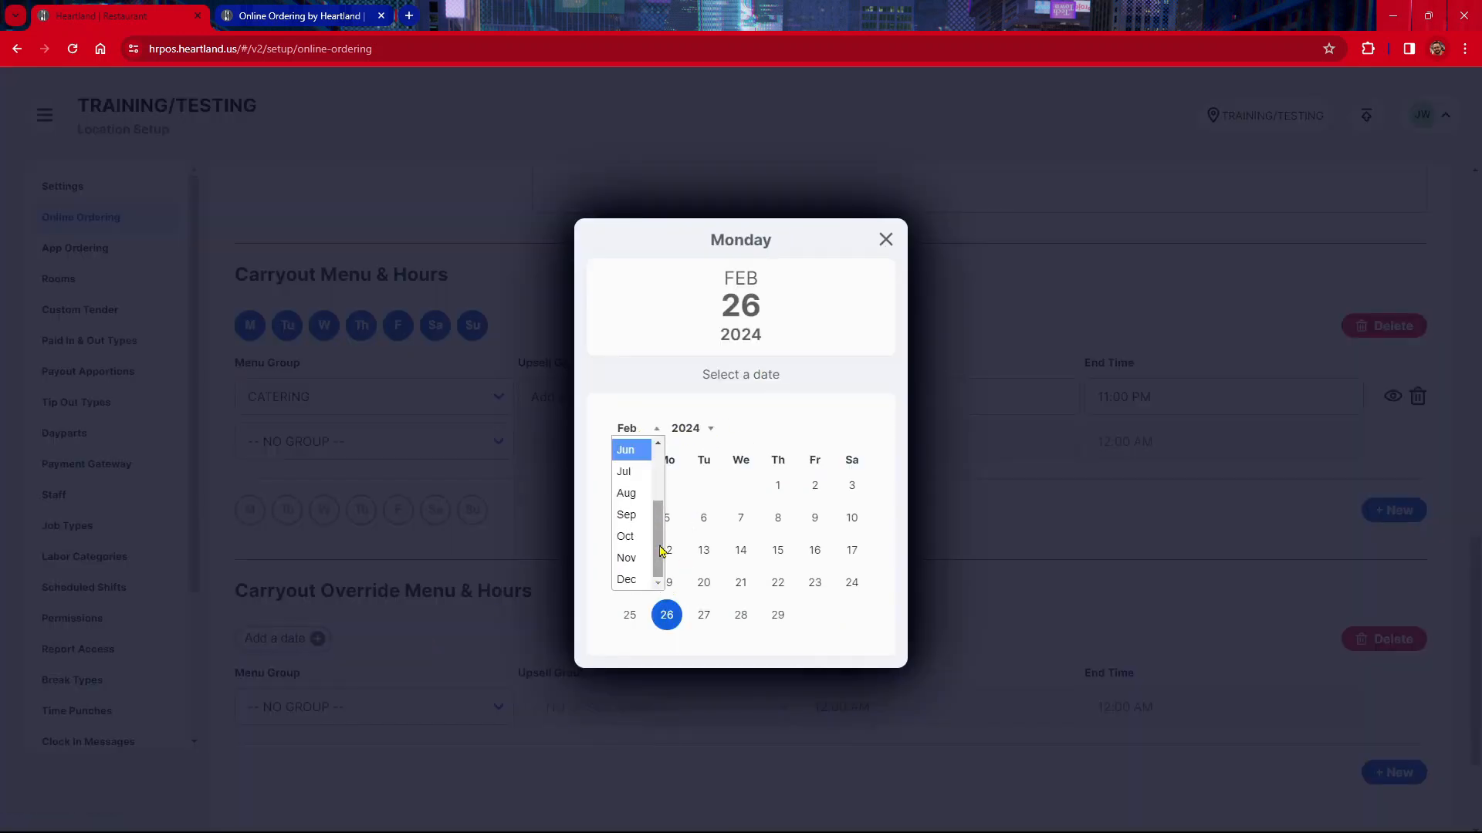
left_click(627, 577)
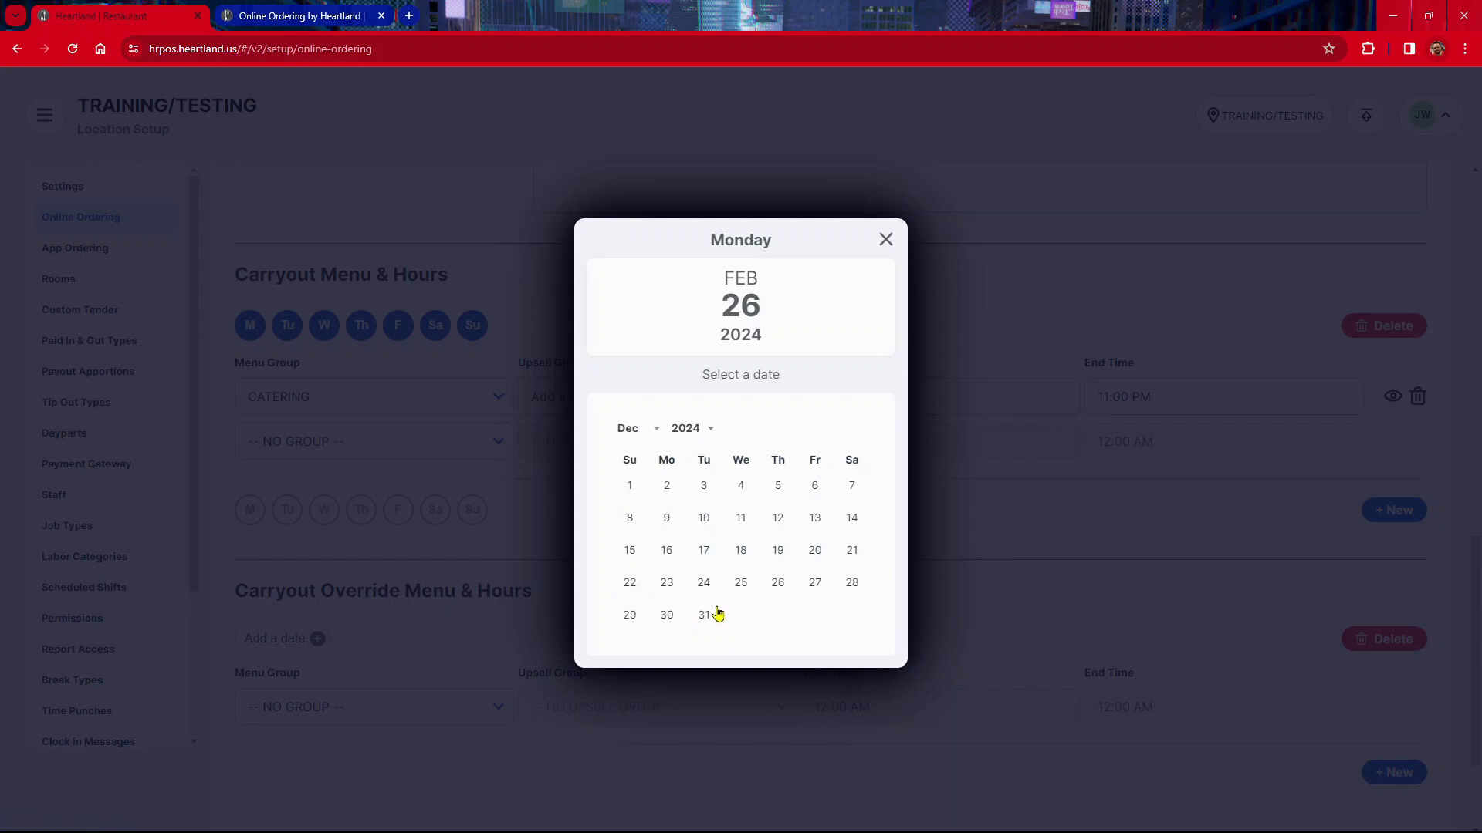
left_click(739, 583)
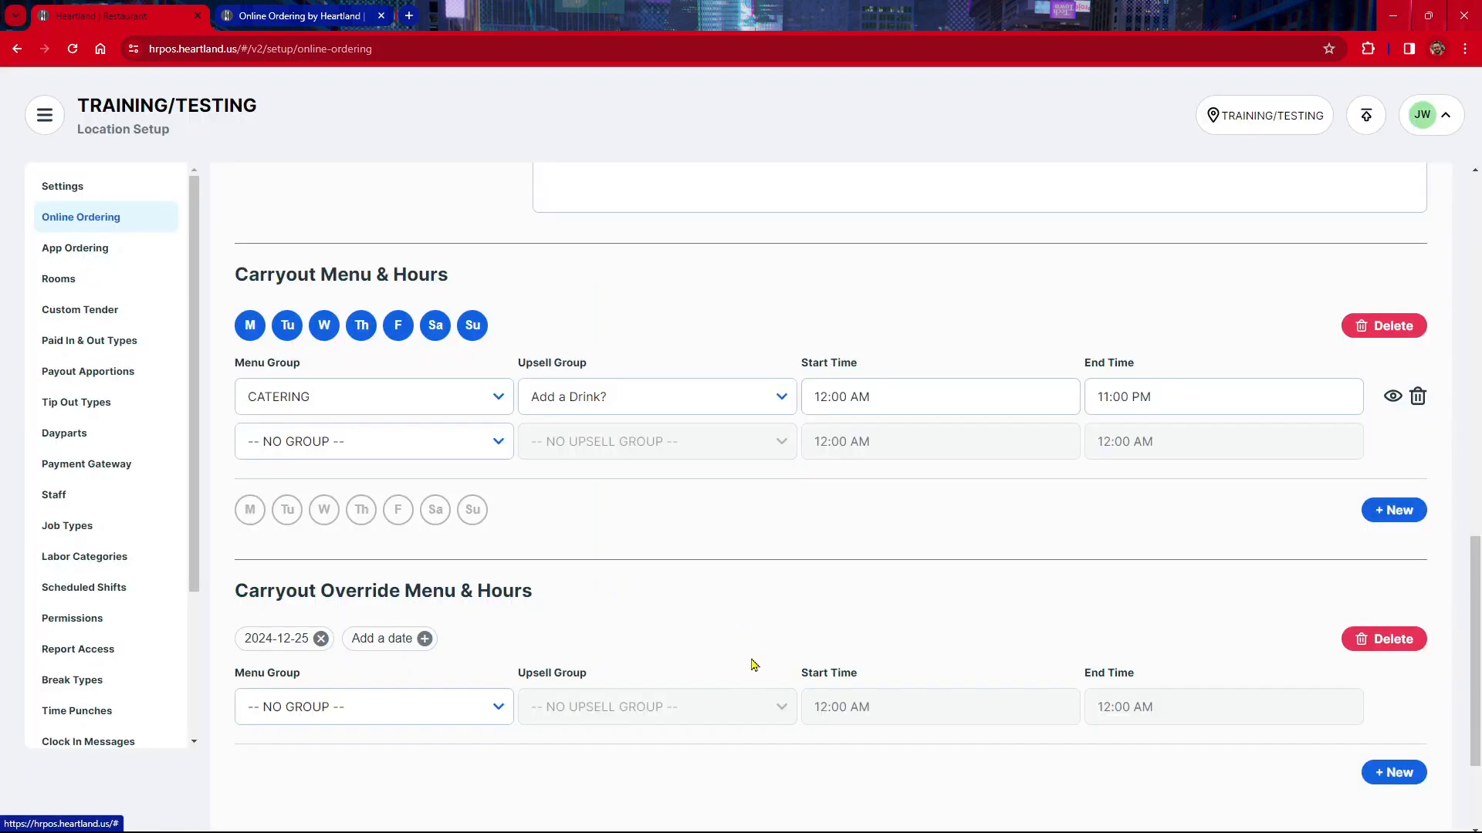
Assign the -CLOSED- menu group to the 2024-12-25 carryout override and save the catering carryout settings.
left_click(508, 707)
left_click(348, 774)
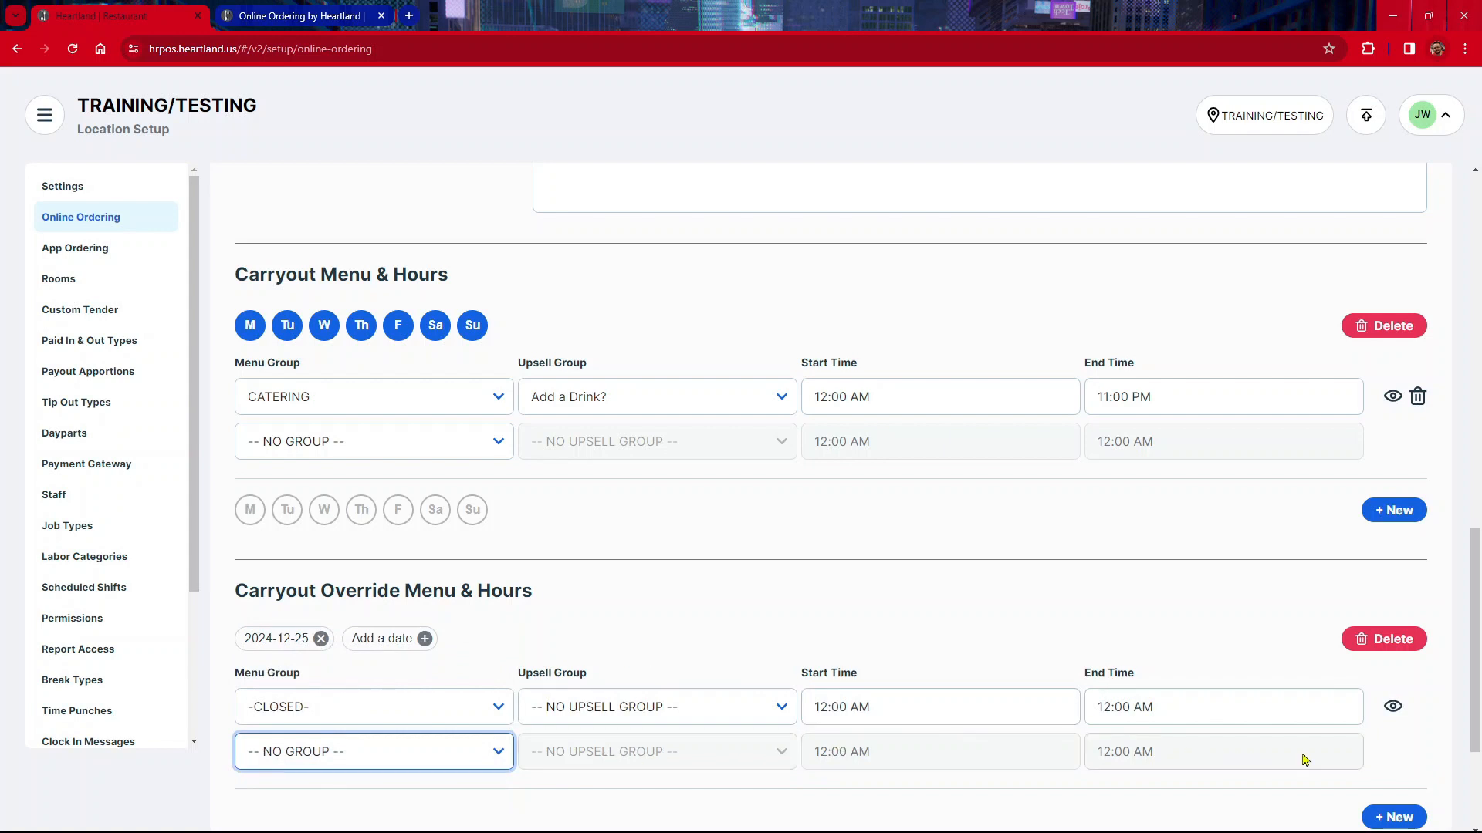
scroll(1281, 726, "down", 2)
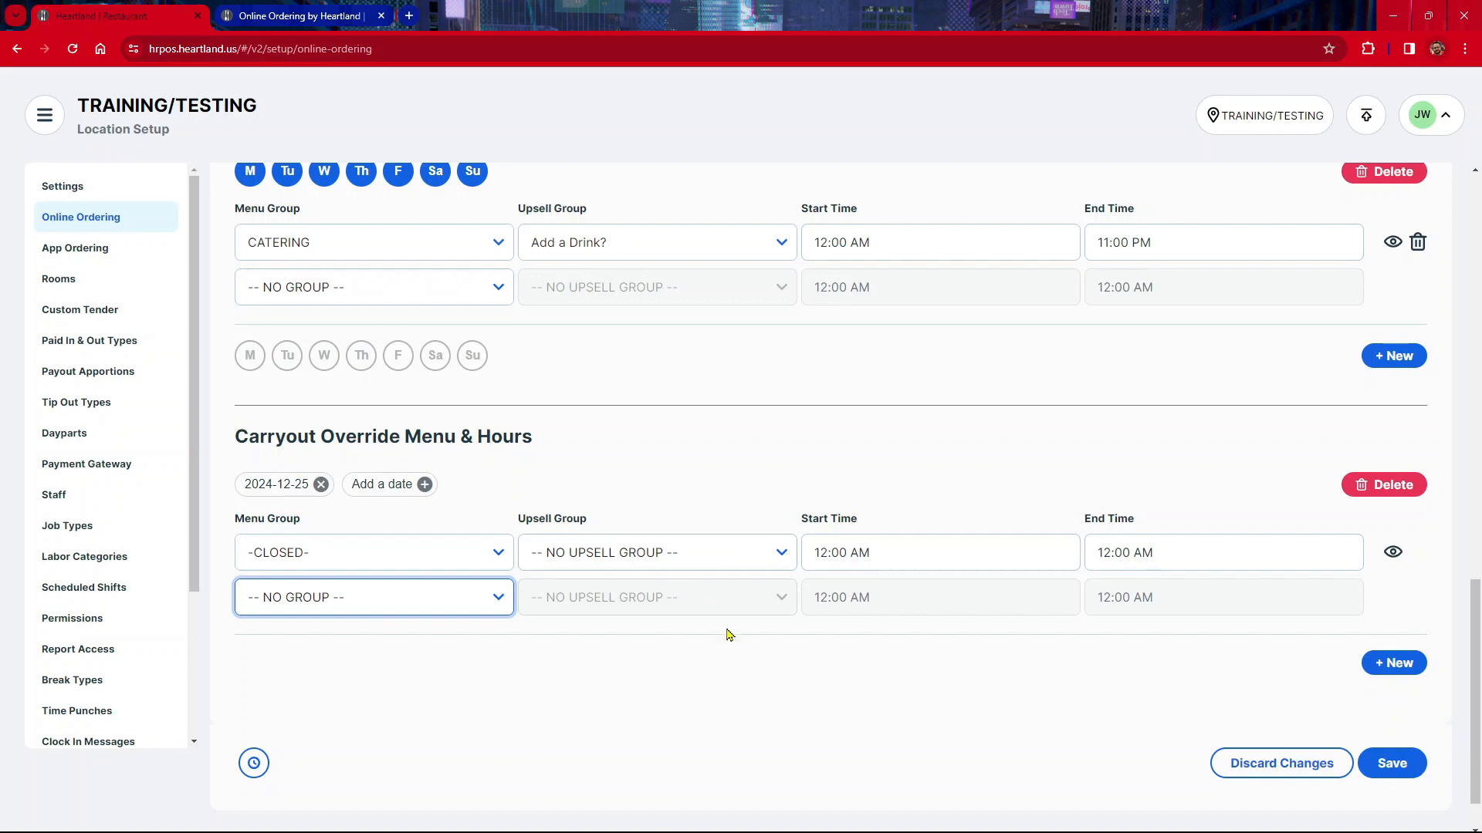
left_click(1395, 764)
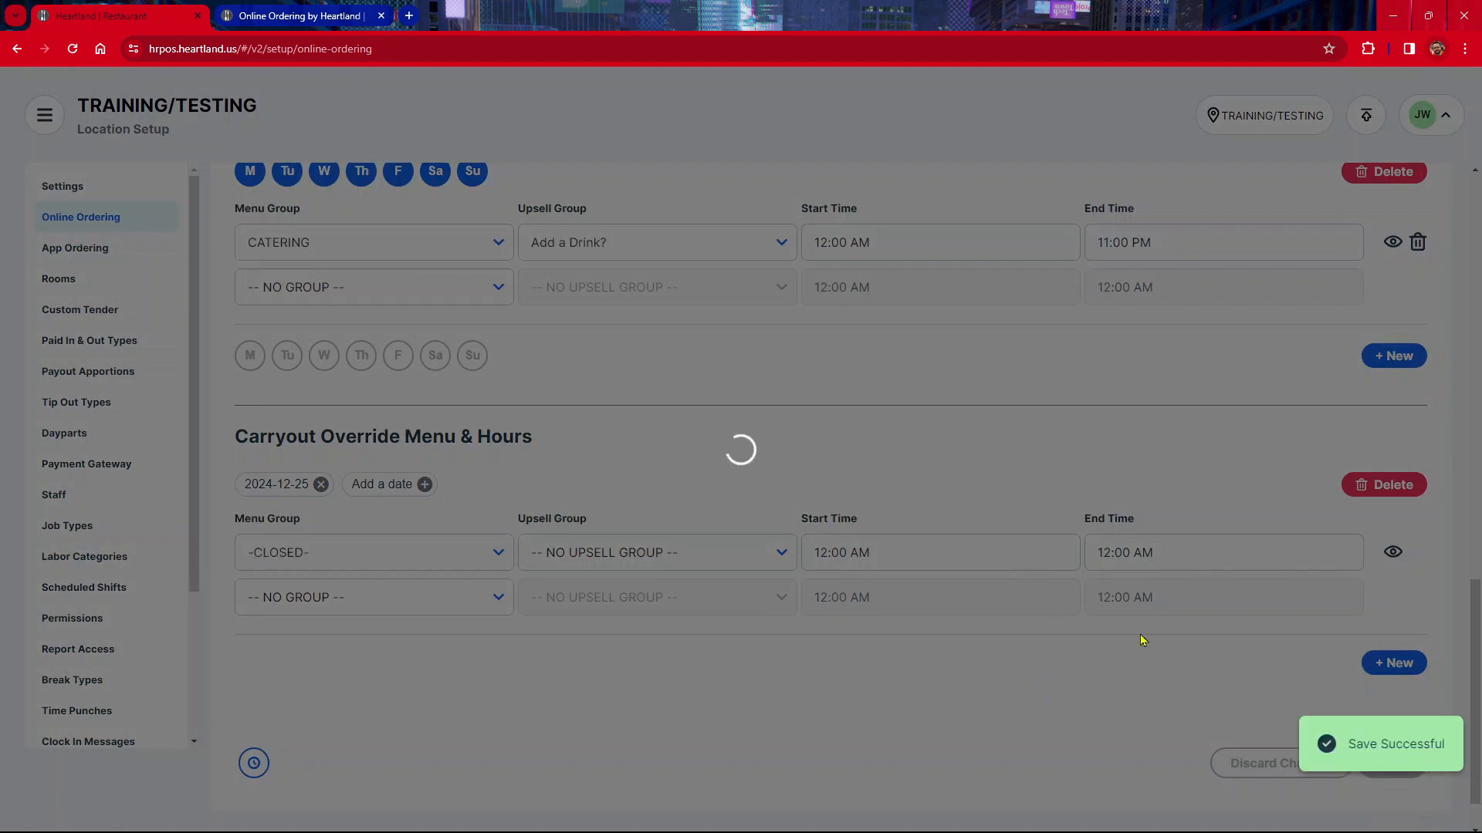
Allow catering orders for delivery in the catering delivery settings and keep Both as the delivery payment types.
scroll(926, 610, "up", 15)
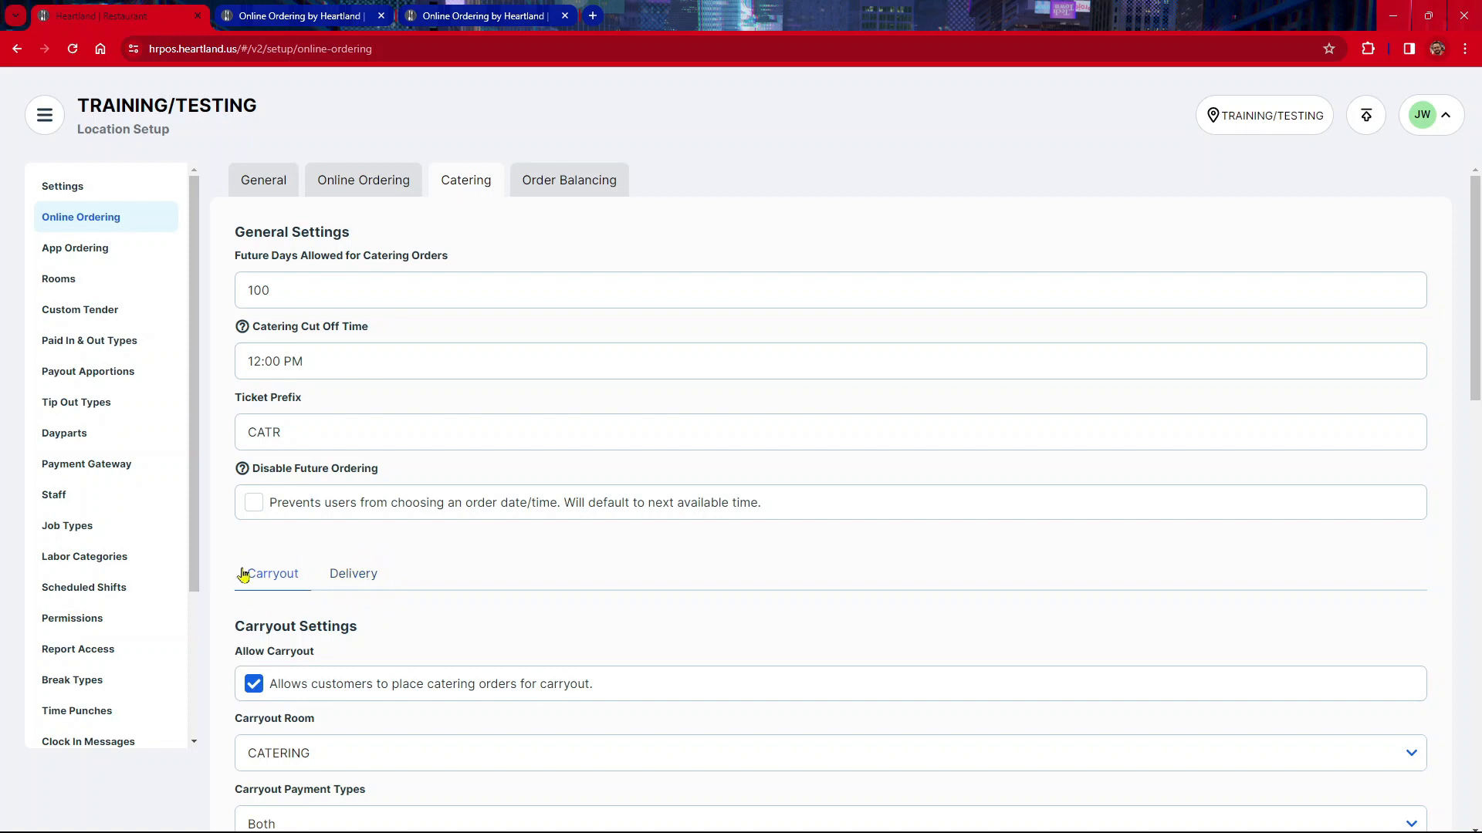
left_click(340, 585)
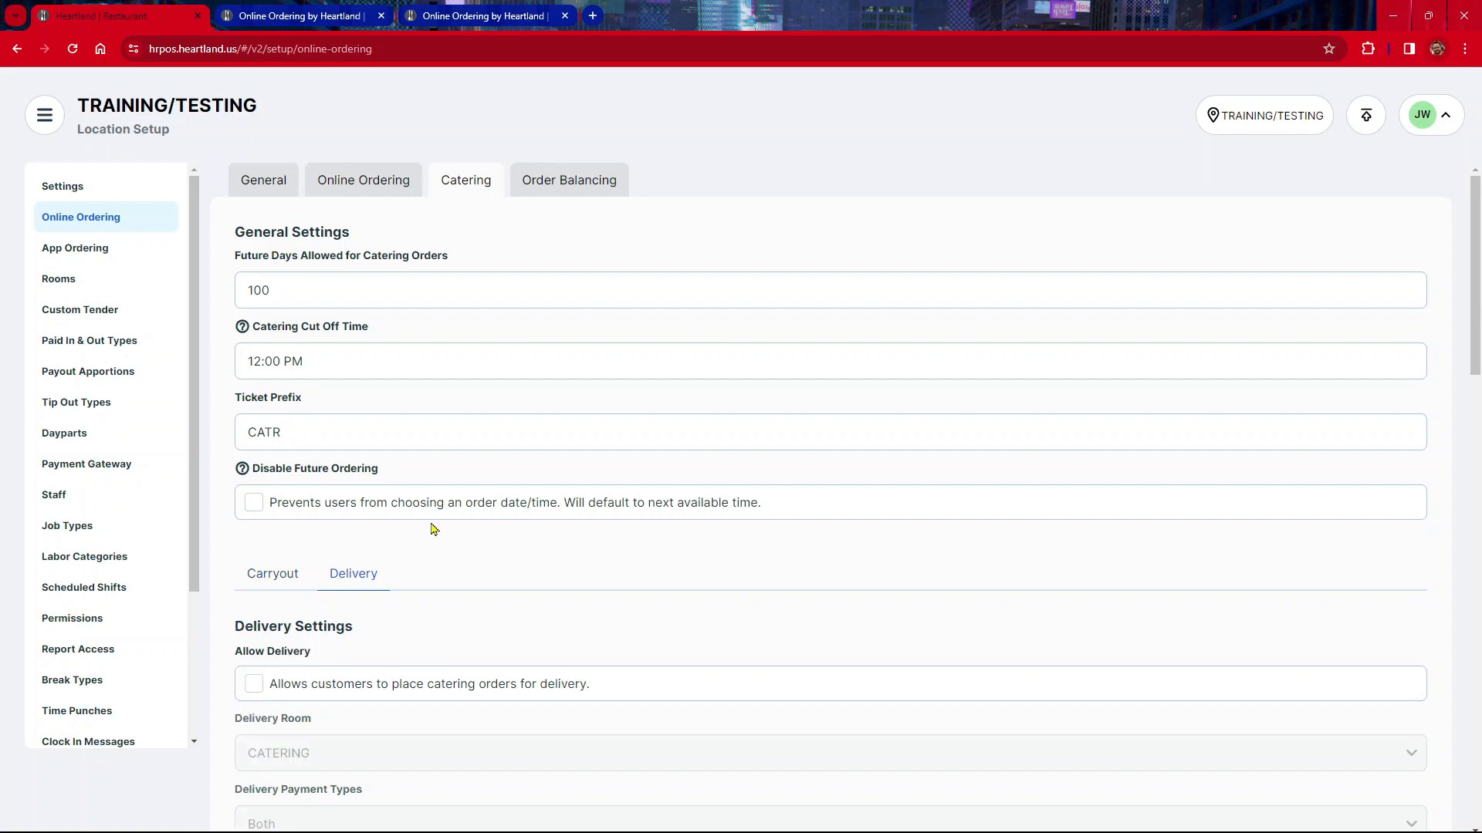
scroll(435, 530, "down", 5)
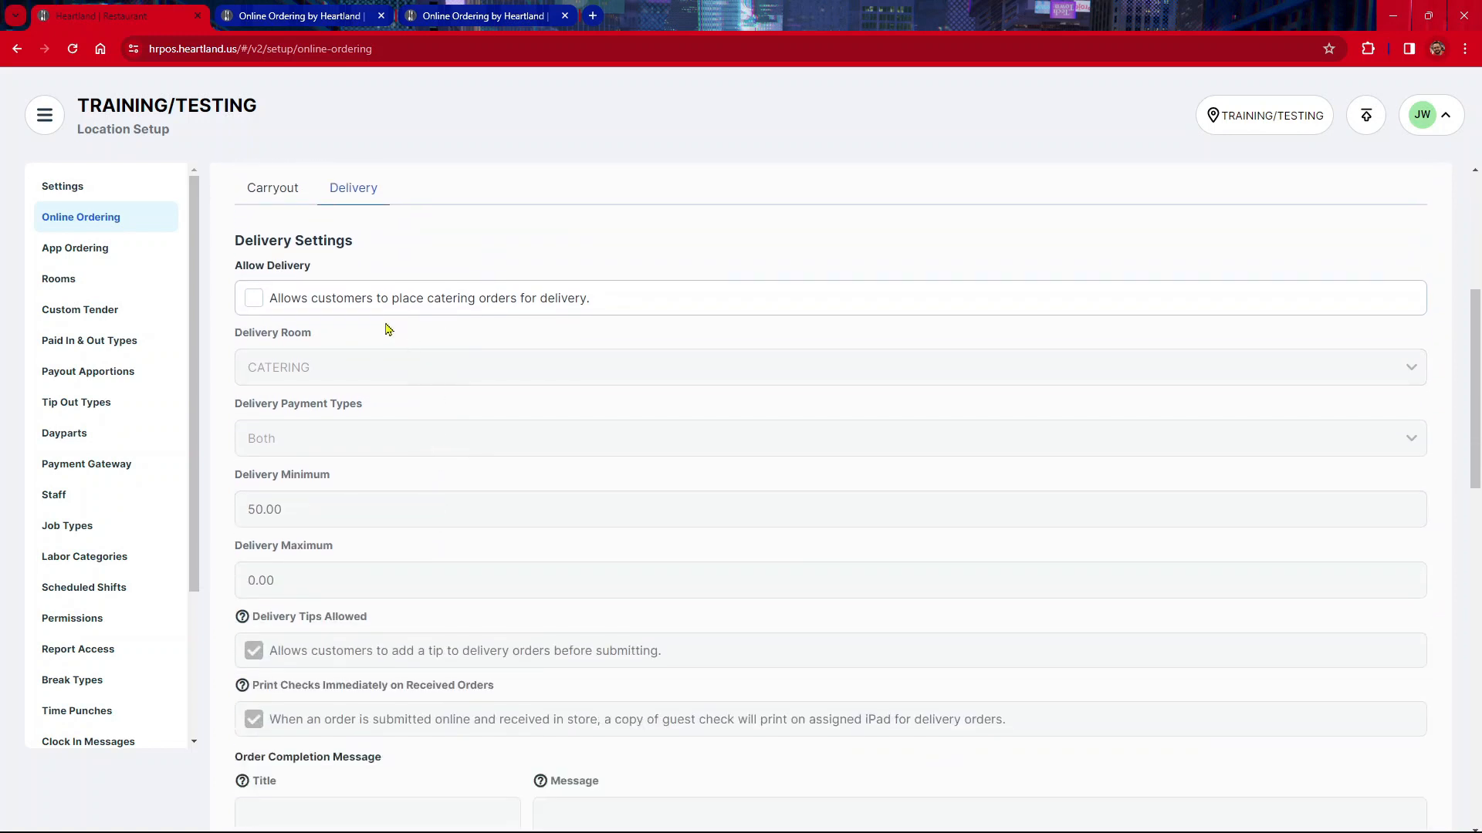
left_click(255, 300)
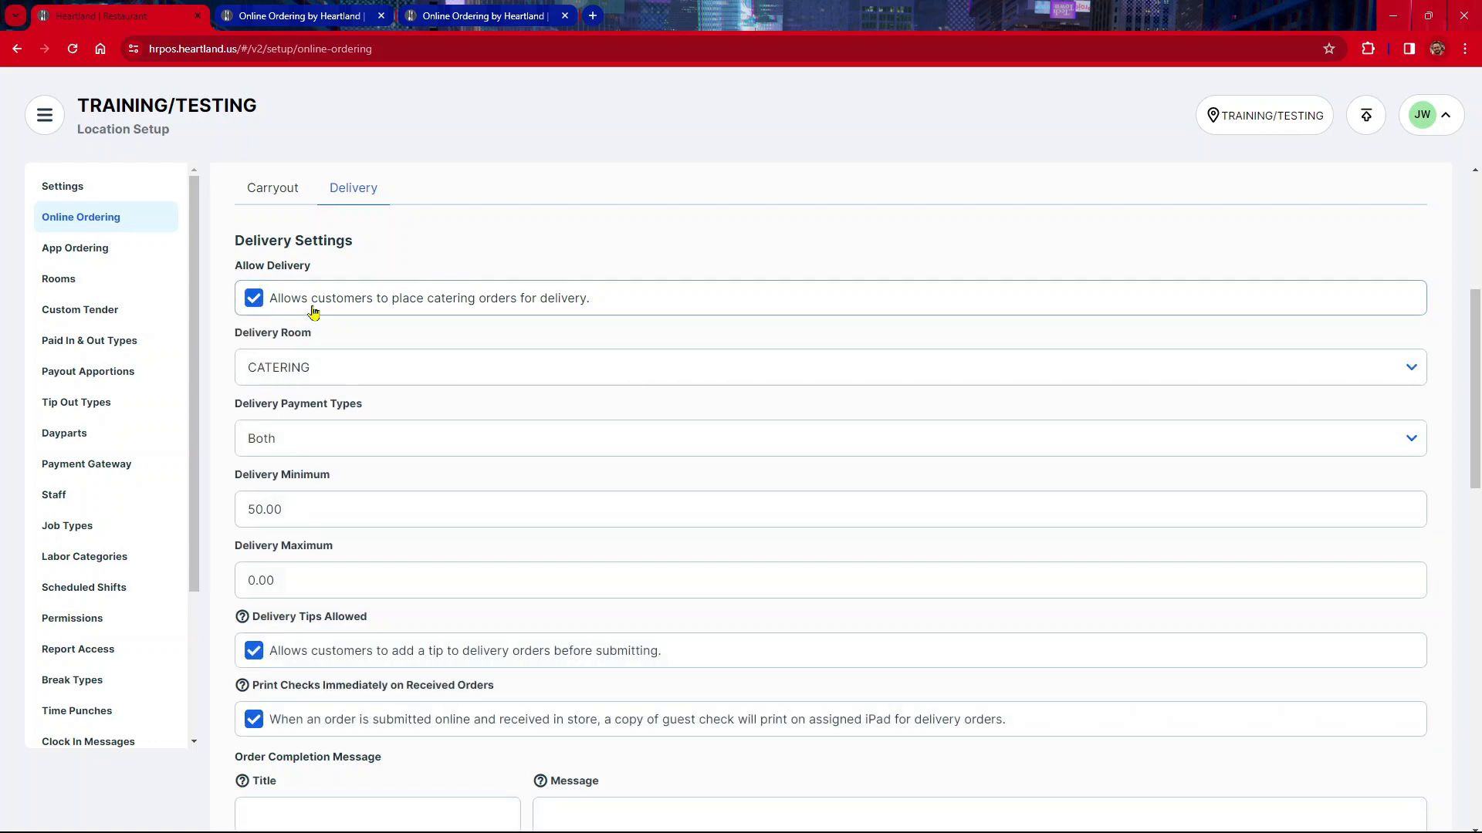
left_click(321, 441)
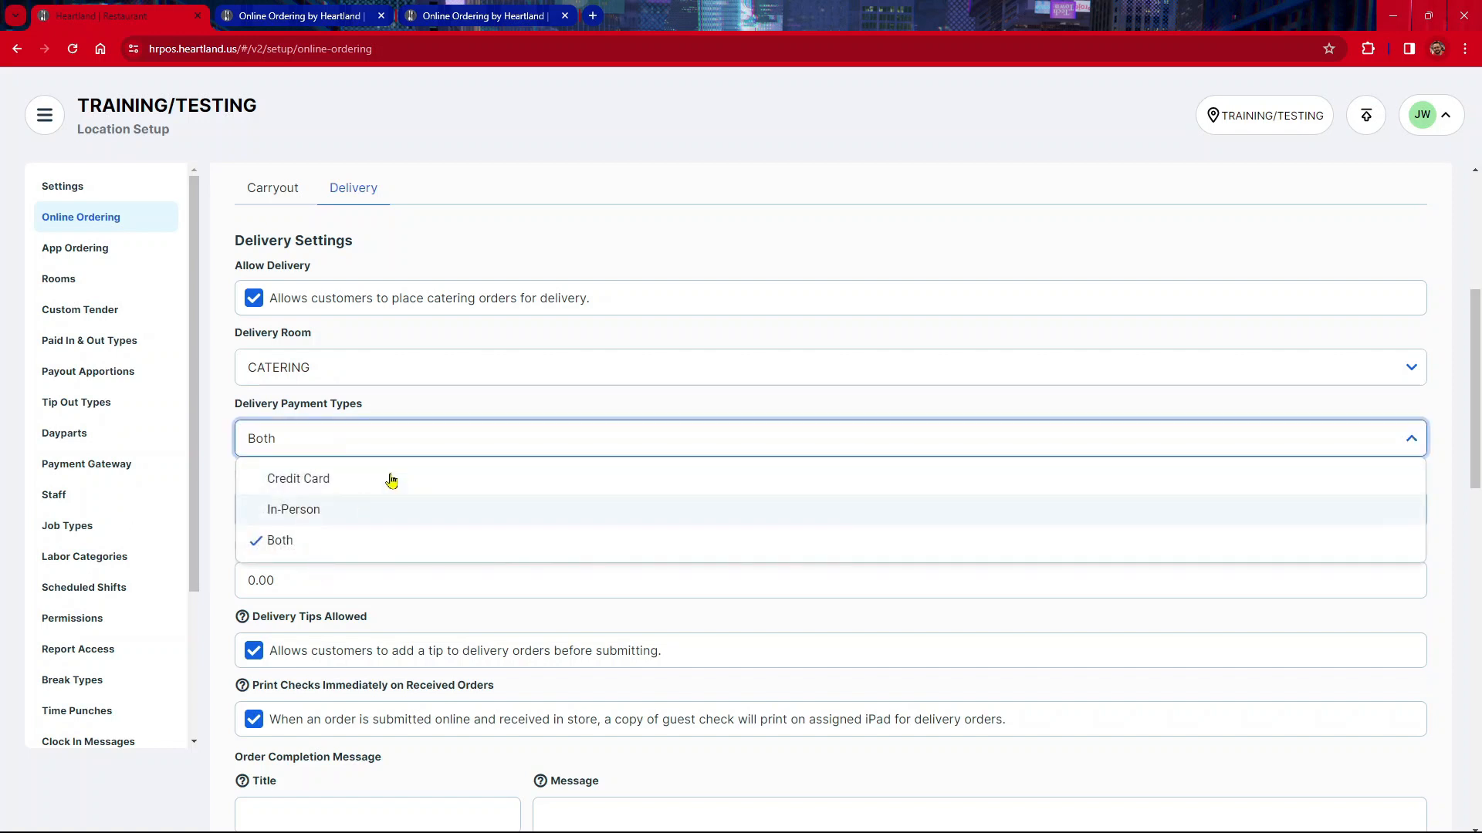
left_click(337, 528)
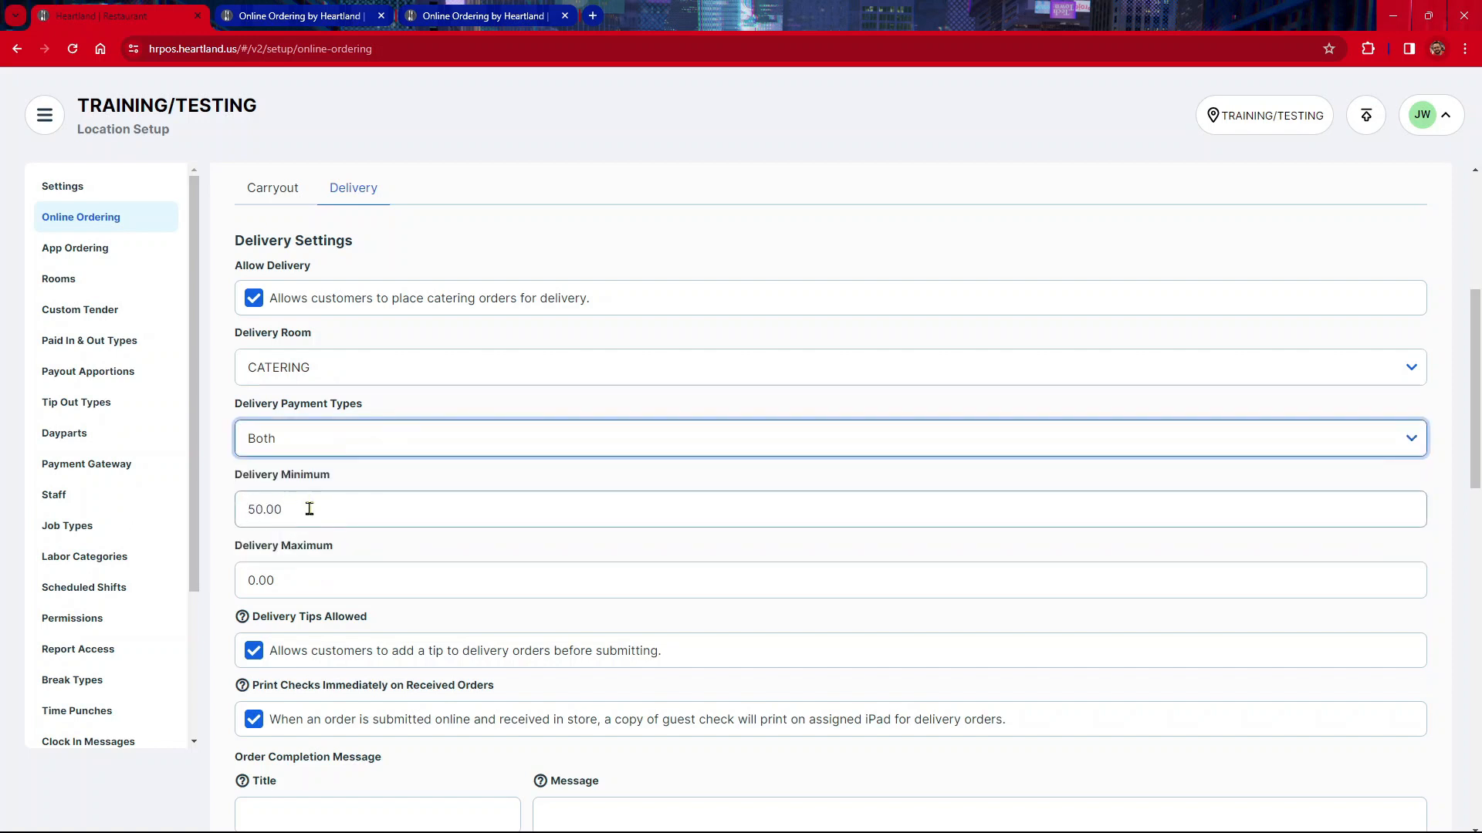
Set the catering delivery minimum to 100.
double_click(310, 514)
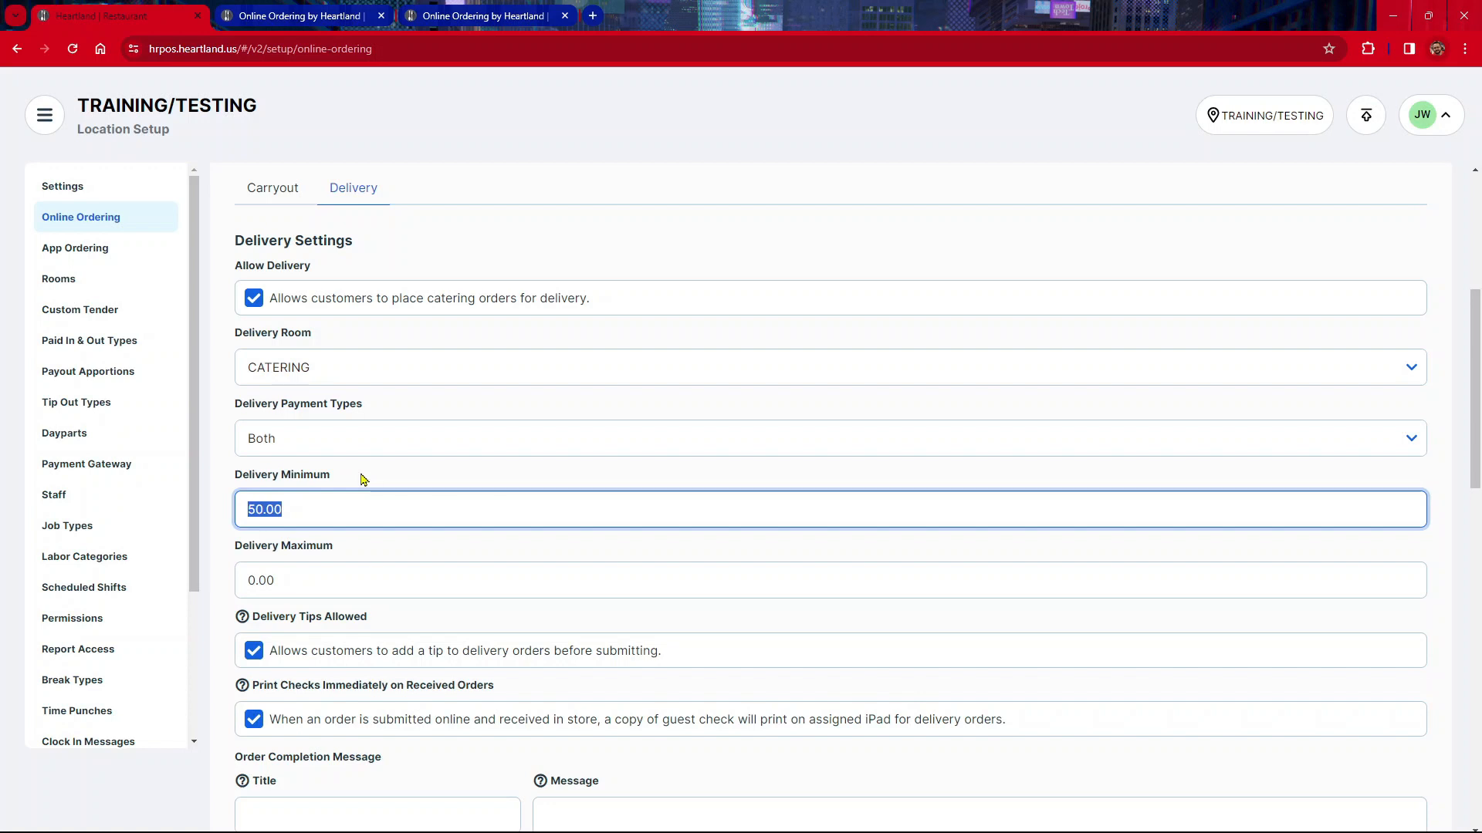
type("100")
left_click(362, 480)
scroll(362, 491, "down", 3)
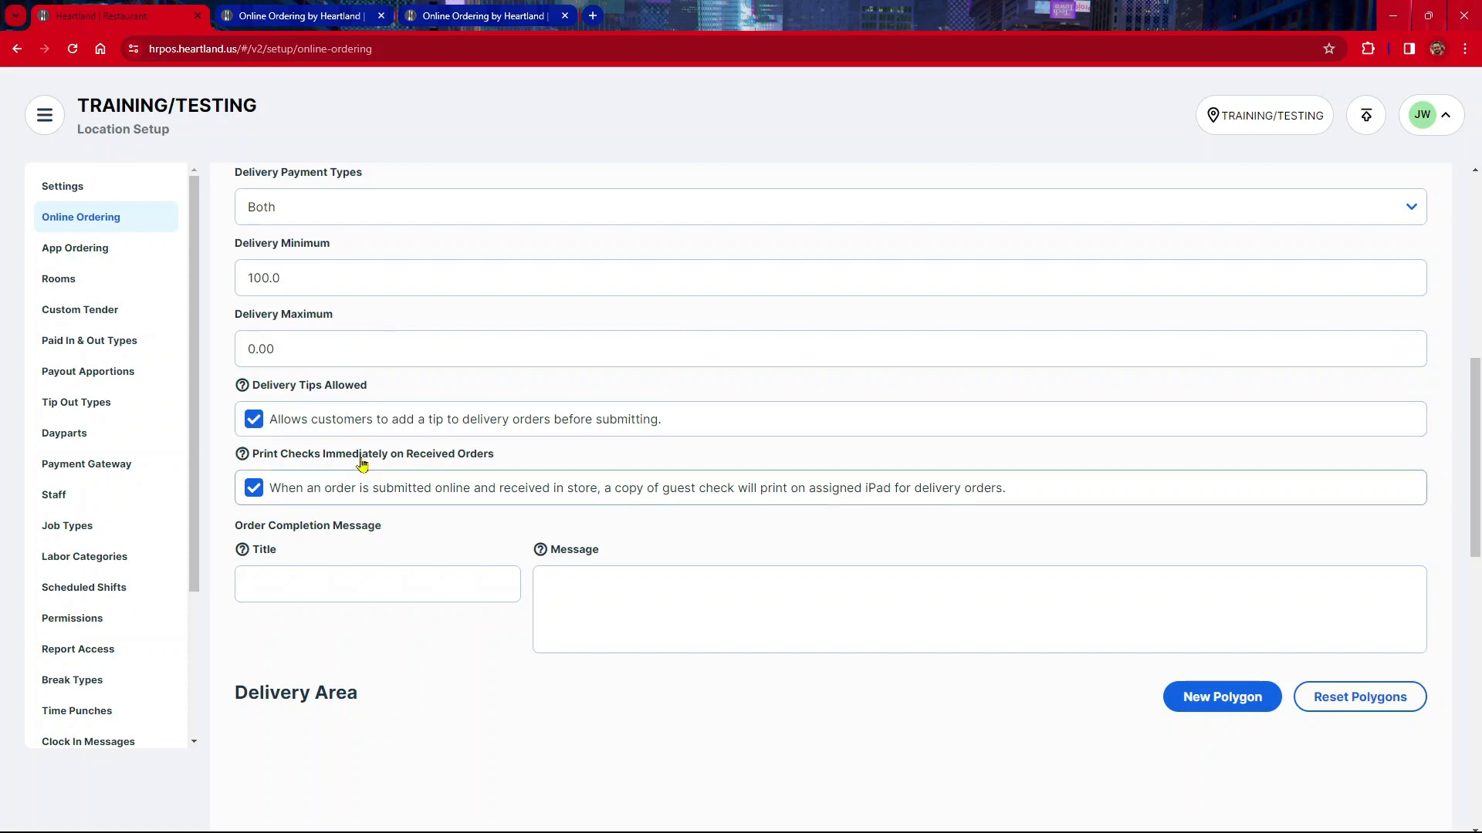
Review the remaining catering delivery options through the delivery menu and hours, and save the delivery settings.
mouse_move(260, 419)
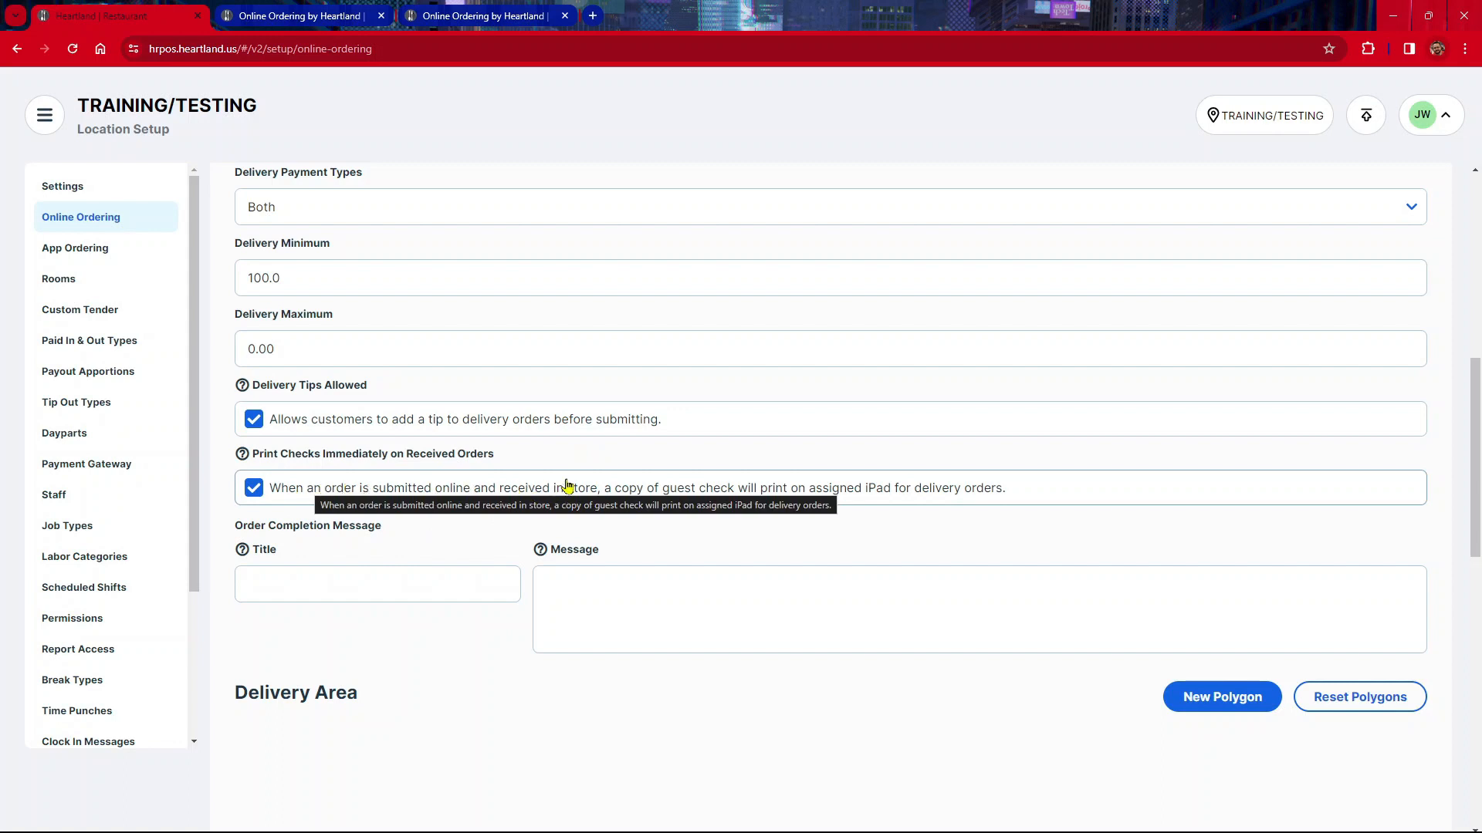
scroll(410, 540, "down", 3)
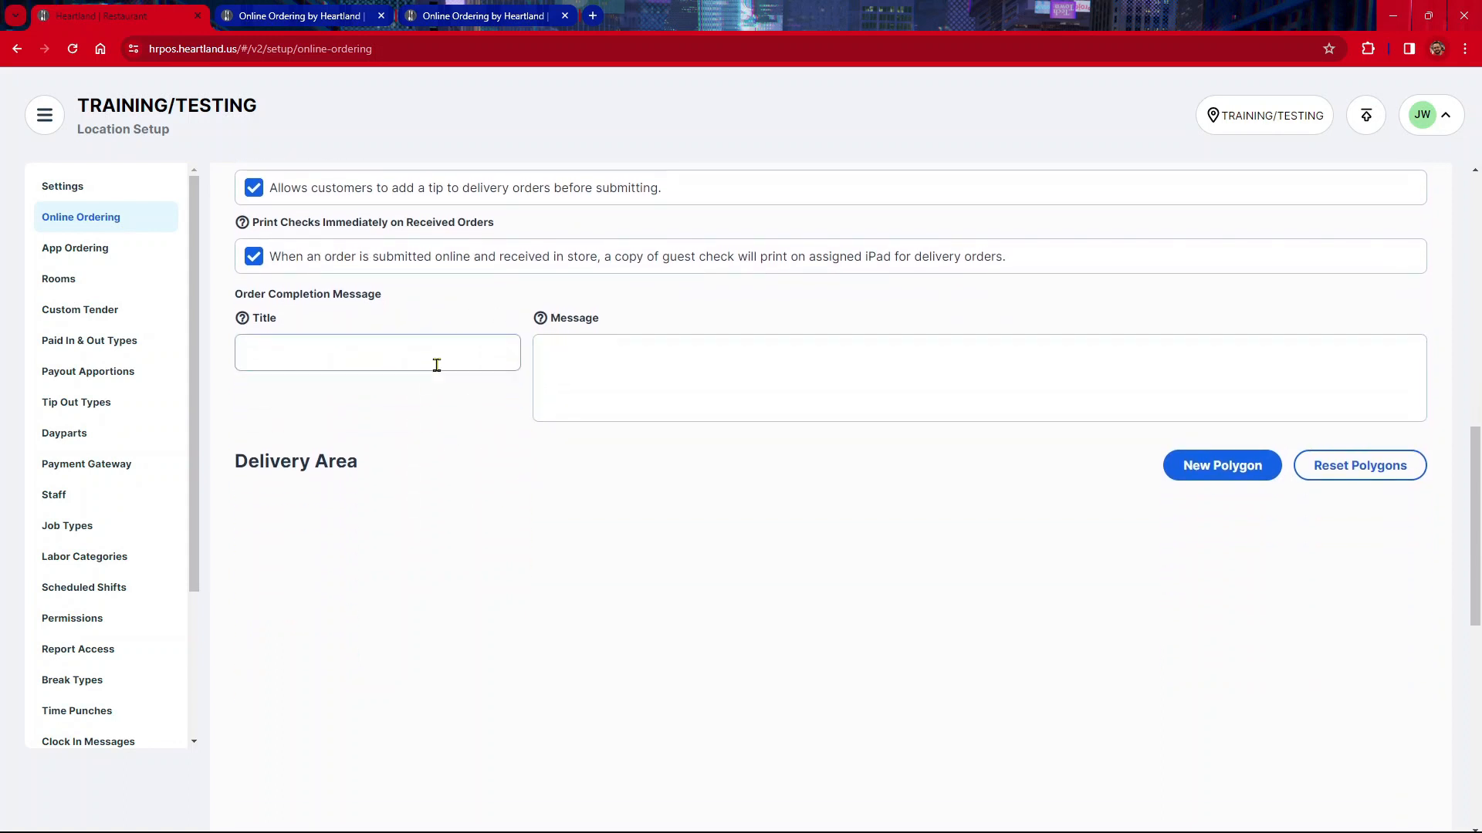
scroll(514, 385, "down", 5)
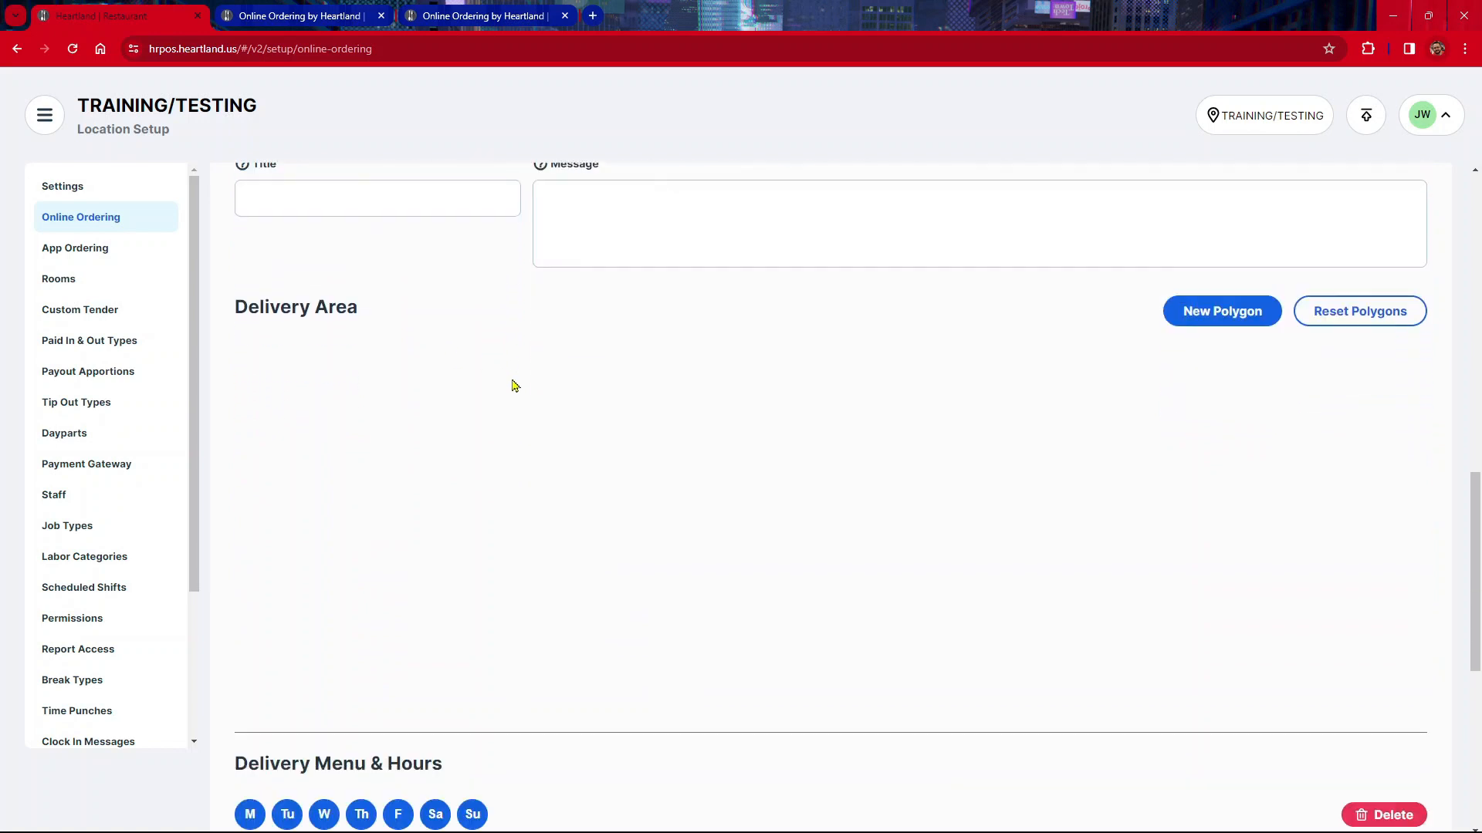
scroll(515, 559, "down", 2)
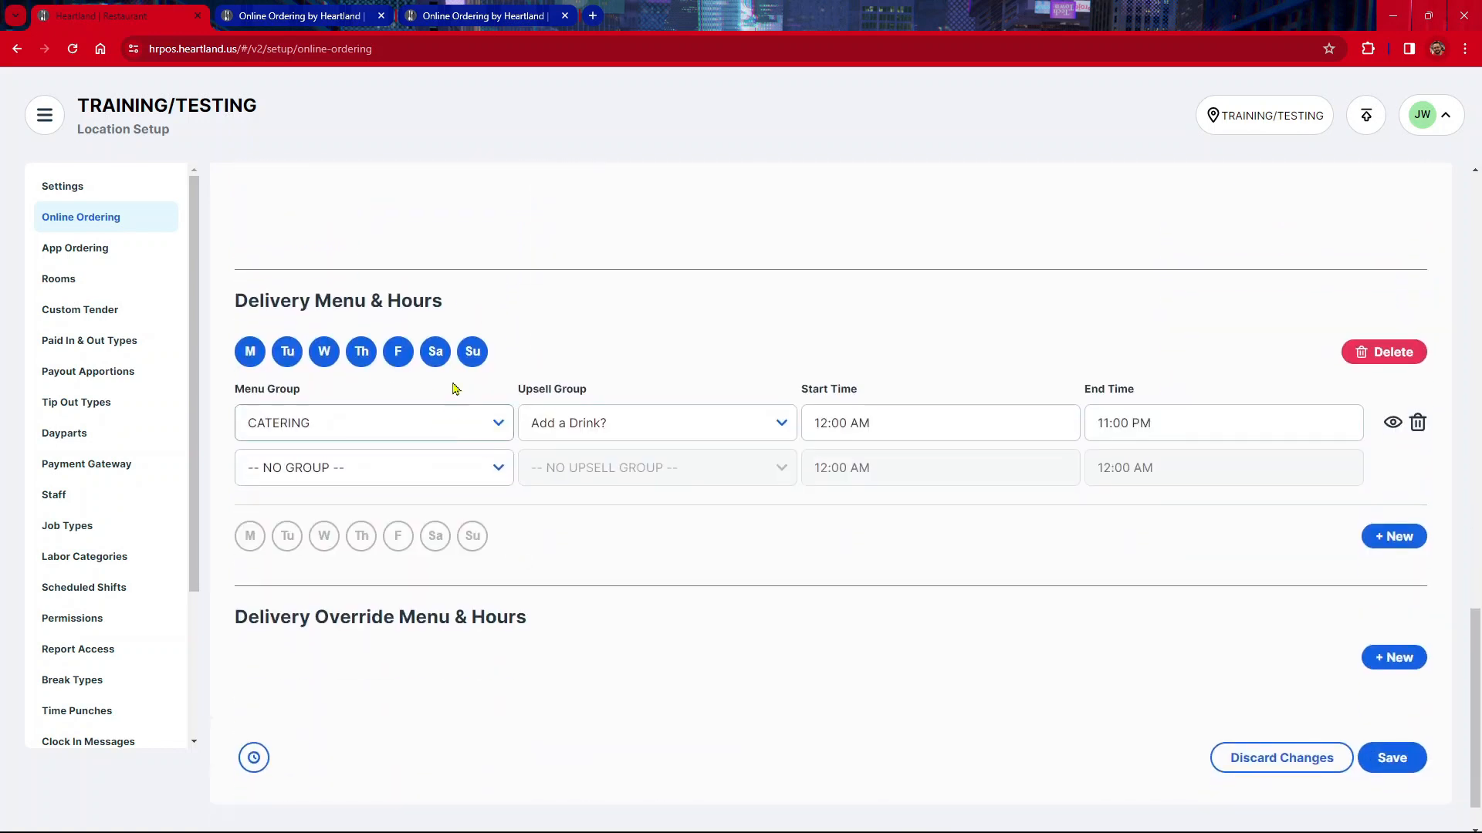
scroll(516, 579, "down", 1)
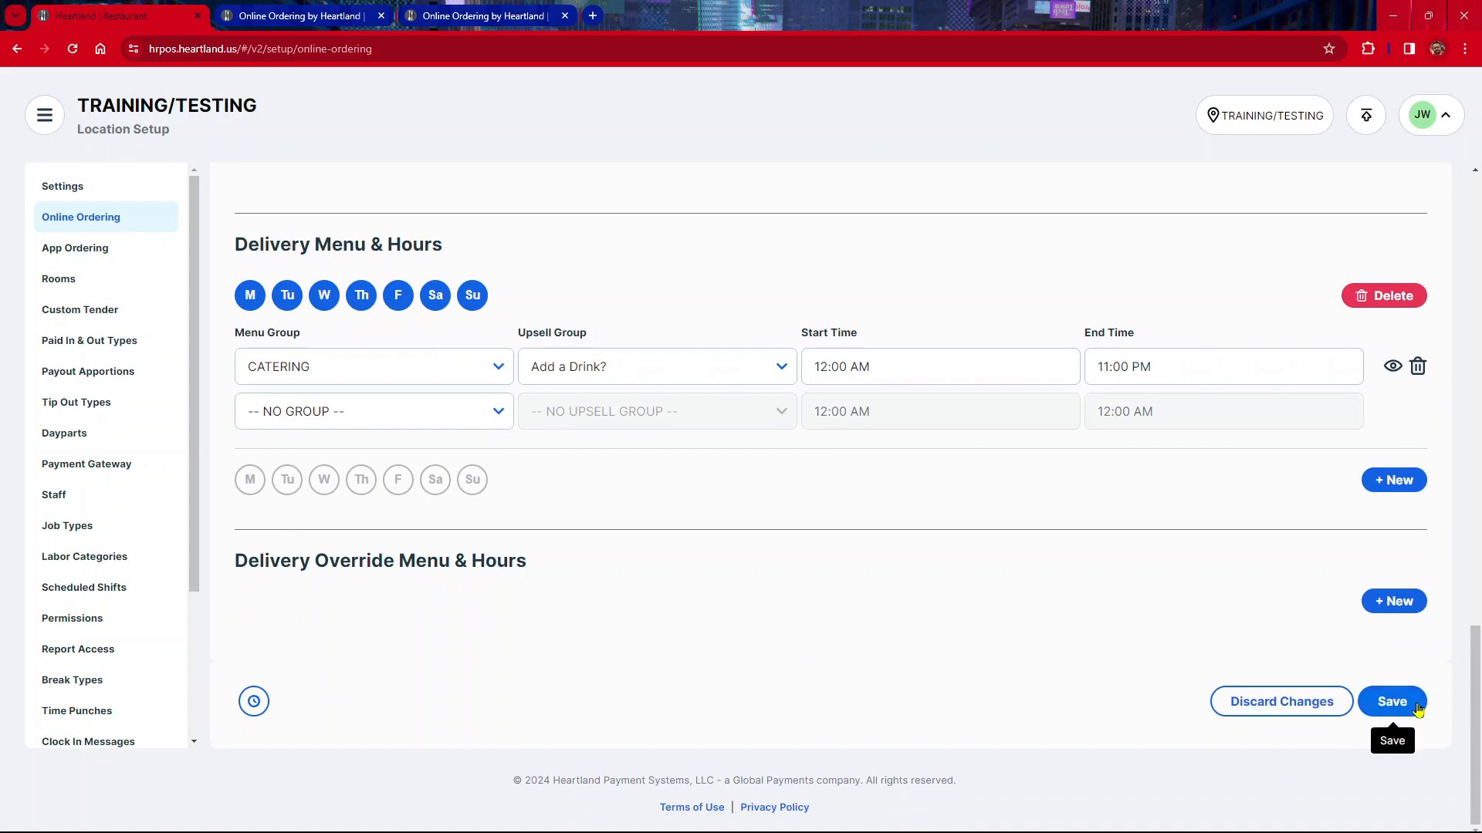
left_click(1392, 704)
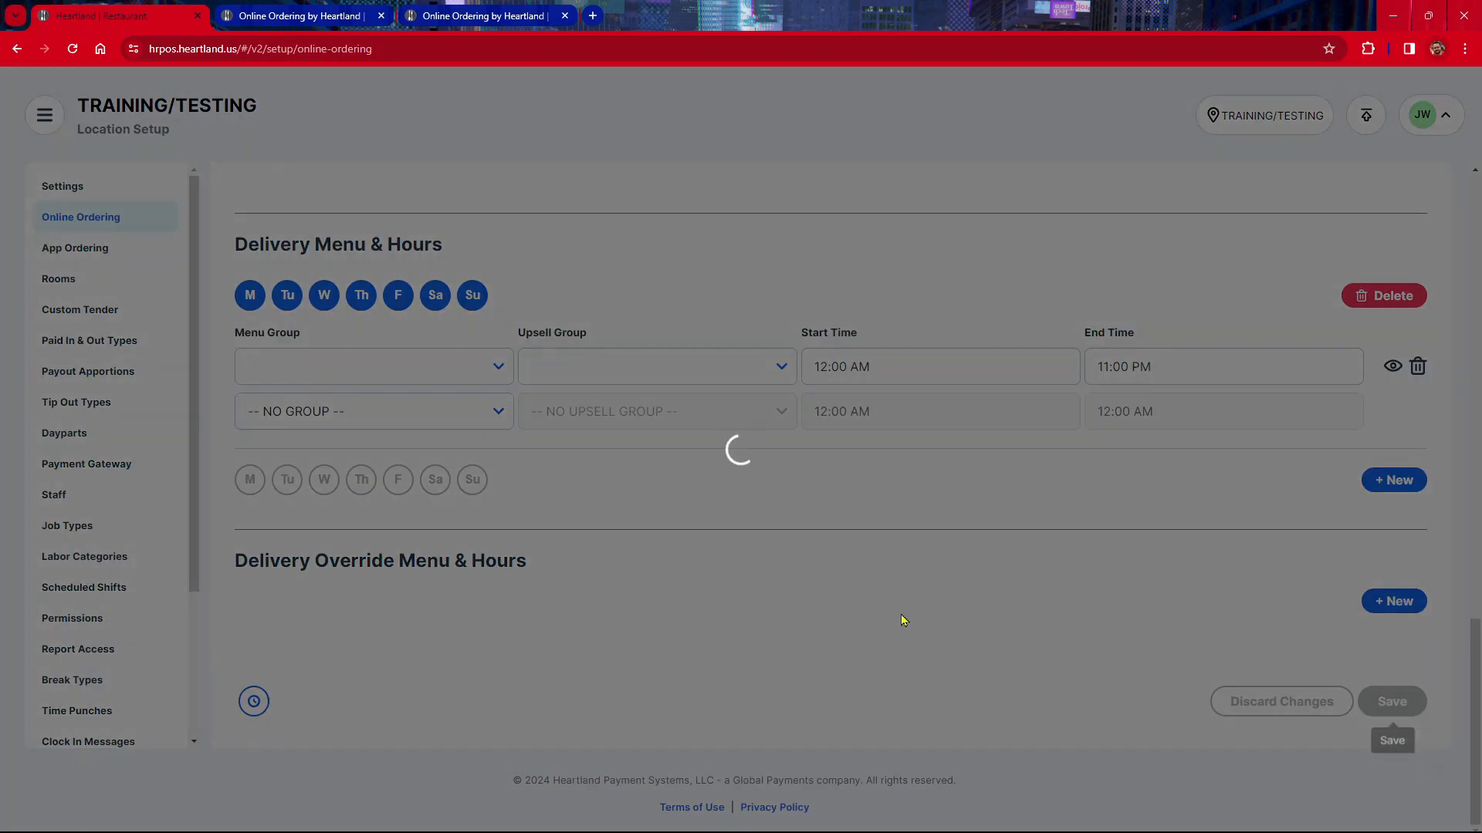
Add a new polygon to the catering delivery area and stretch its two northern corners outward beyond the visible map.
scroll(755, 511, "up", 7)
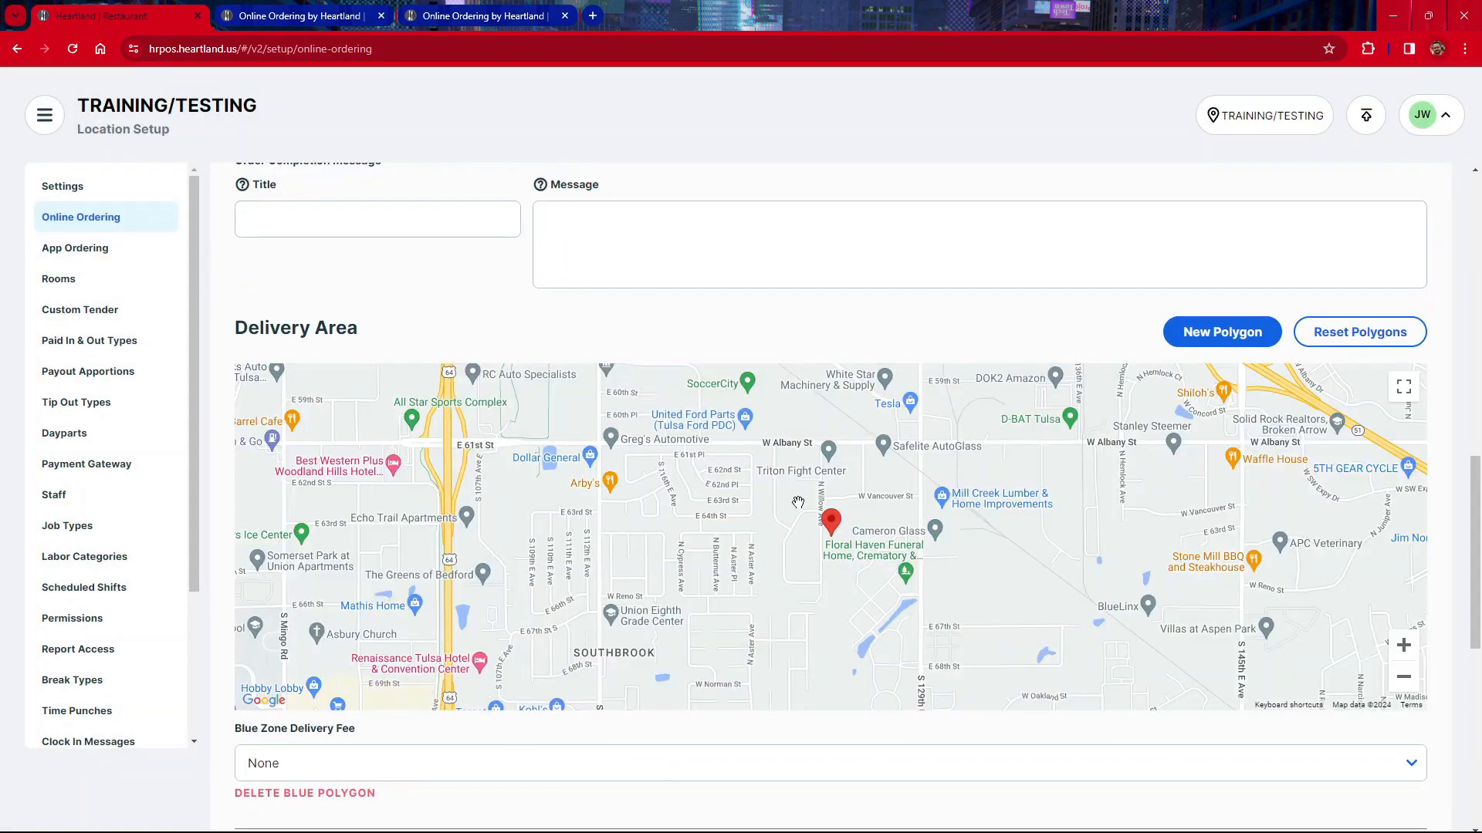
scroll(798, 498, "down", 1)
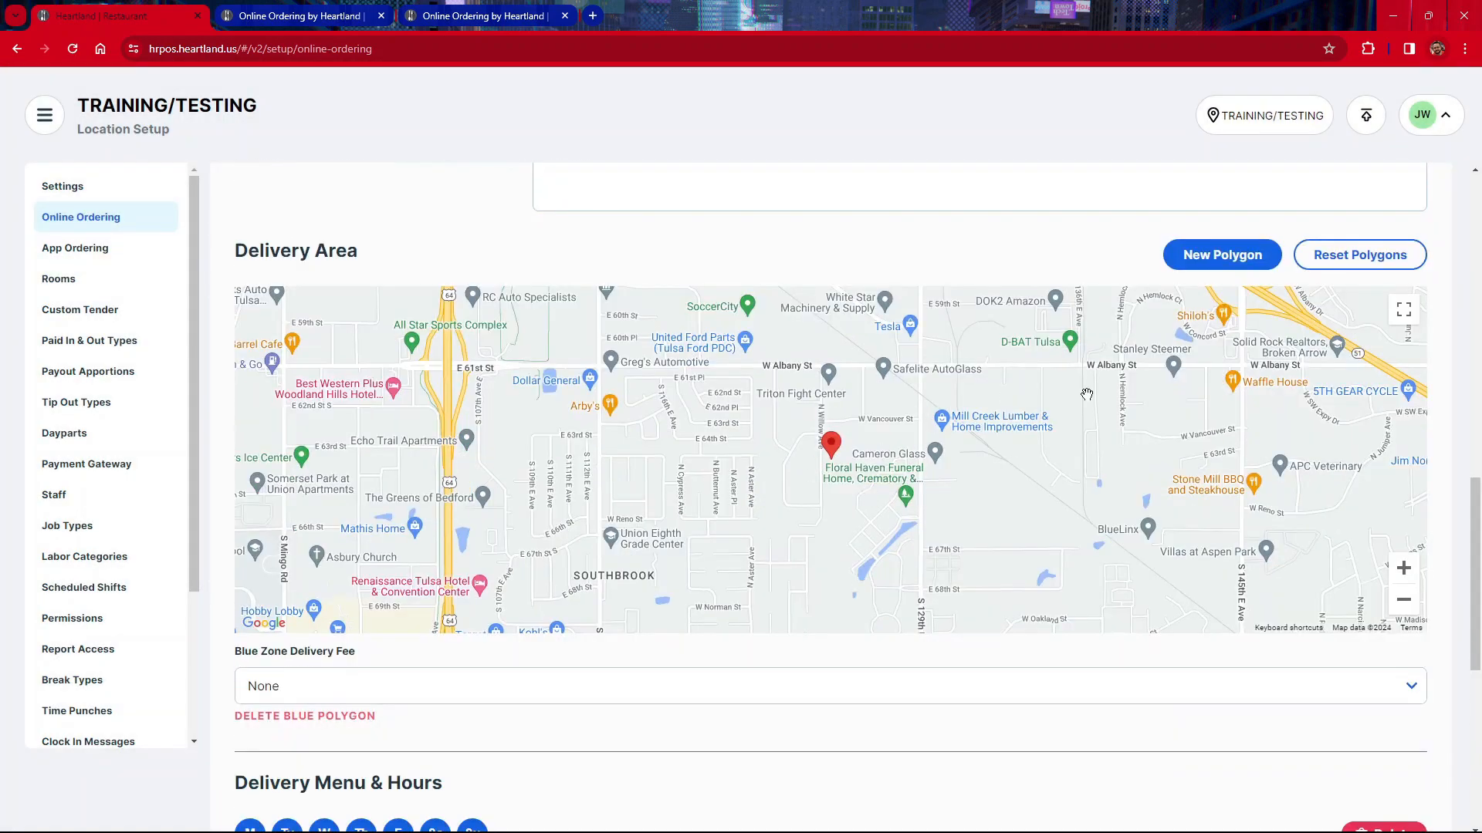
left_click(1216, 257)
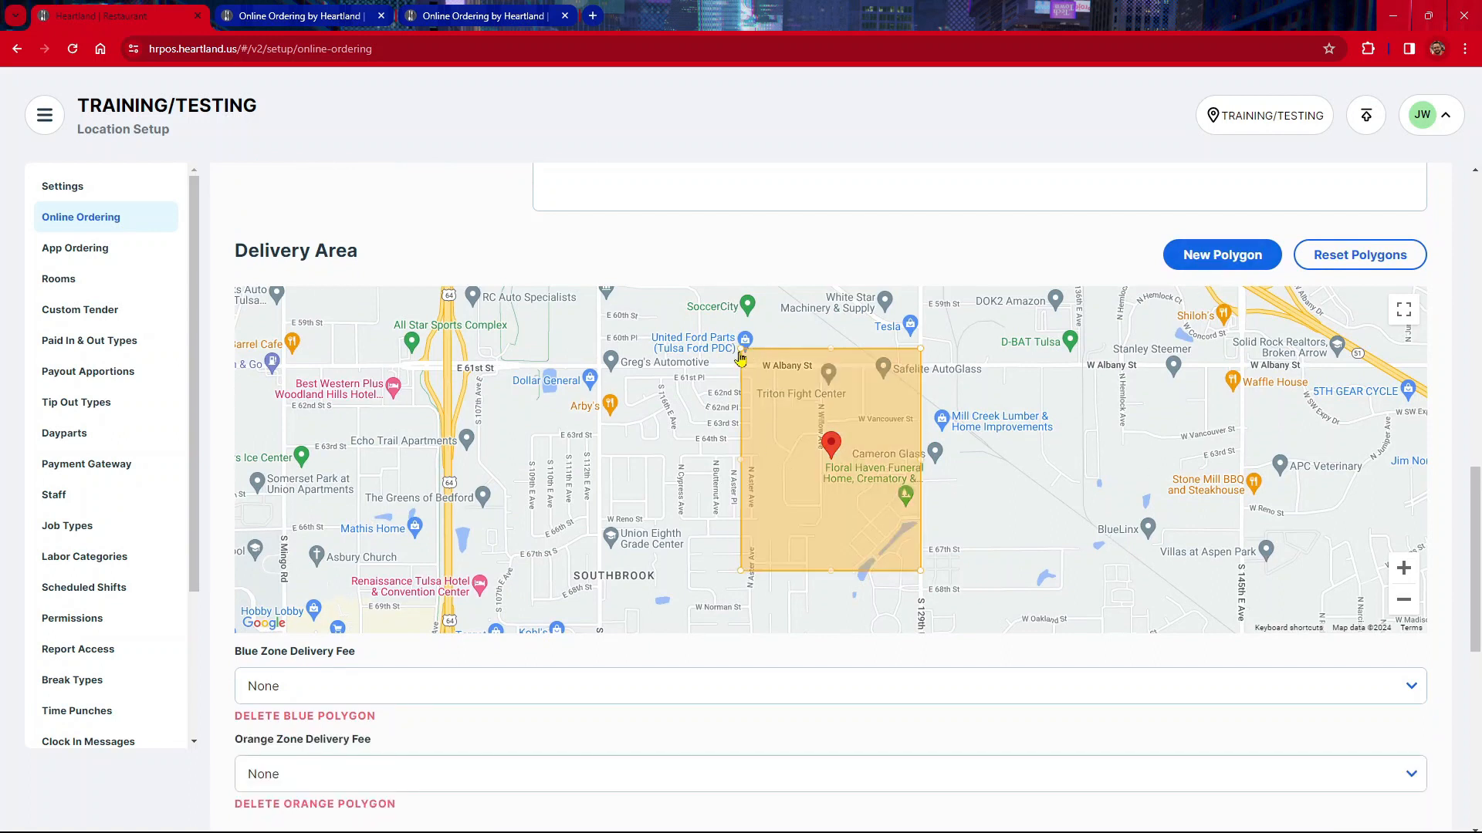
left_click_drag(743, 357, 463, 239)
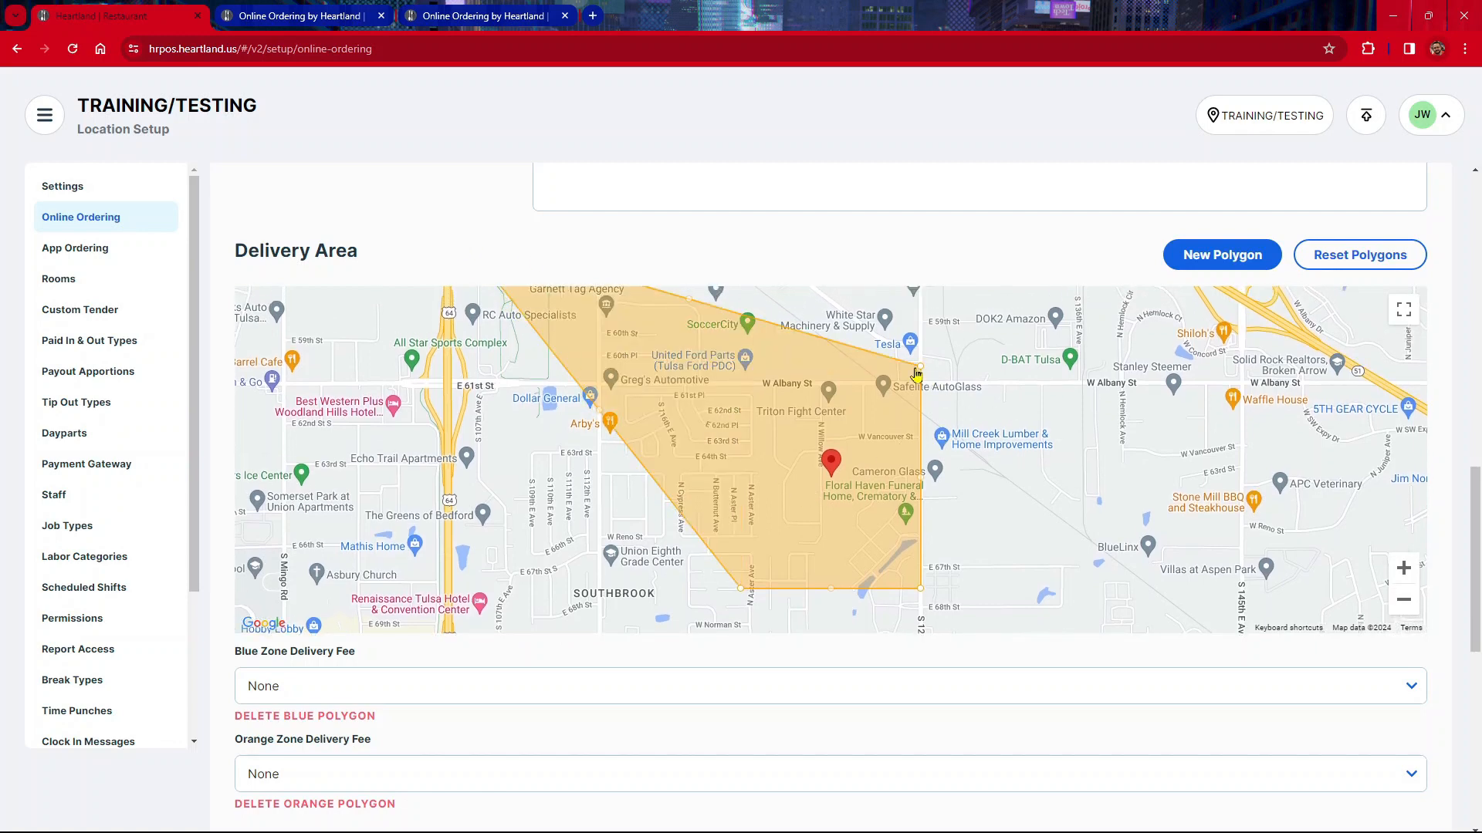
left_click_drag(919, 367, 1330, 267)
scroll(1036, 435, "down", 1)
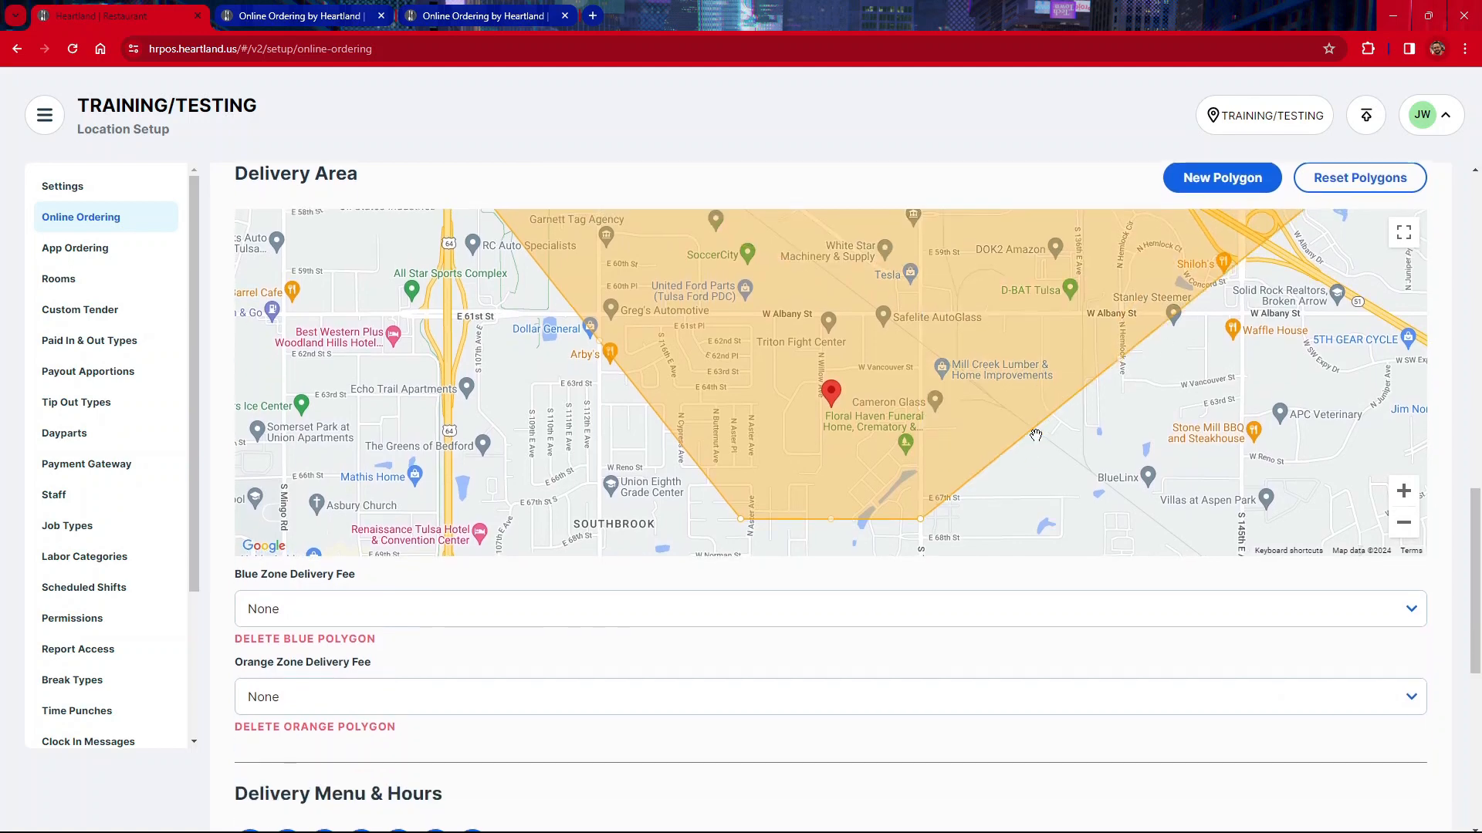
Stretch the new delivery polygon's two southern corners outward so it covers most of the map around the location.
scroll(1036, 435, "down", 2)
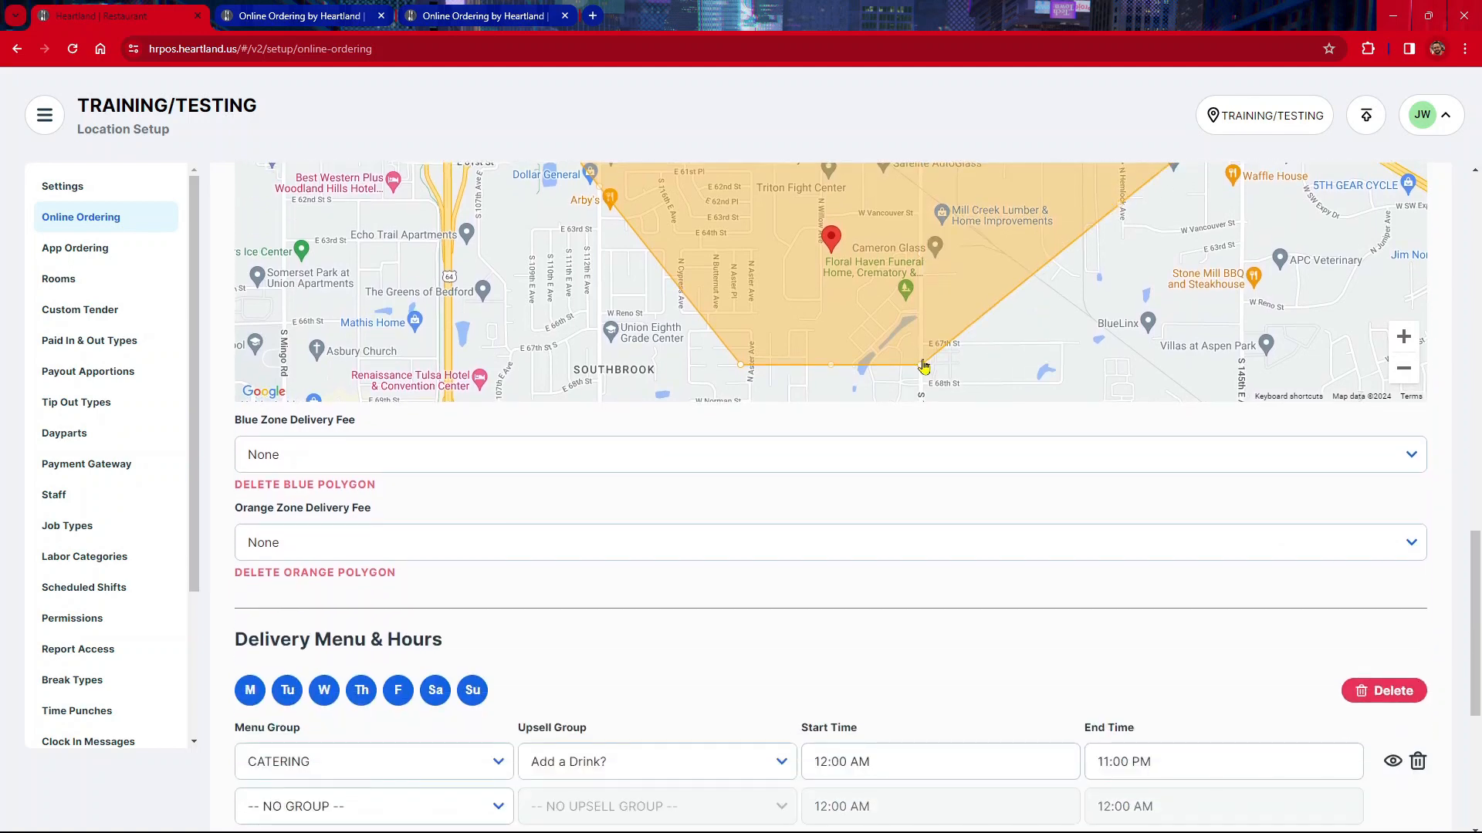
left_click_drag(924, 372, 1254, 429)
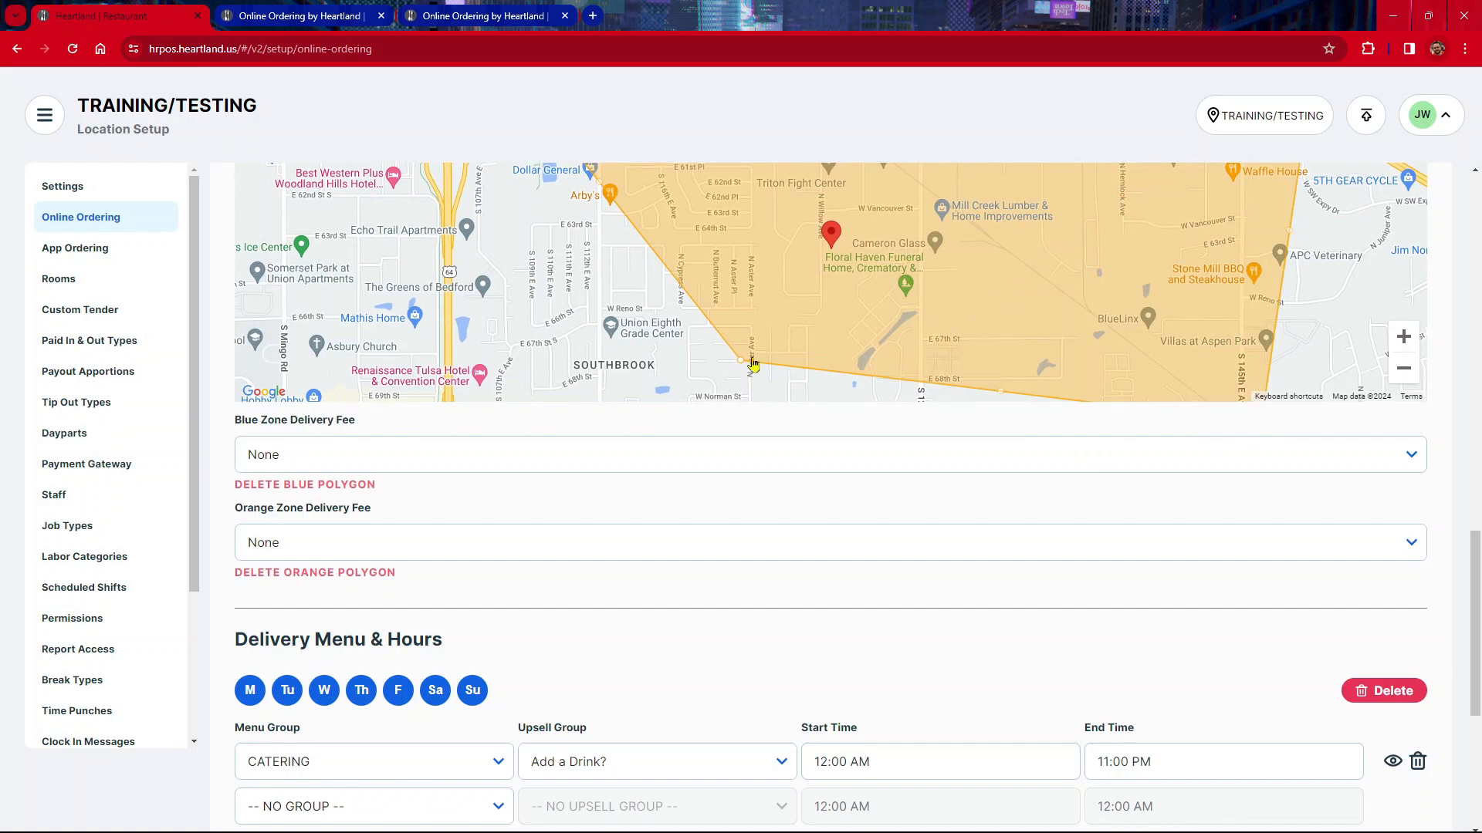
left_click_drag(753, 363, 391, 410)
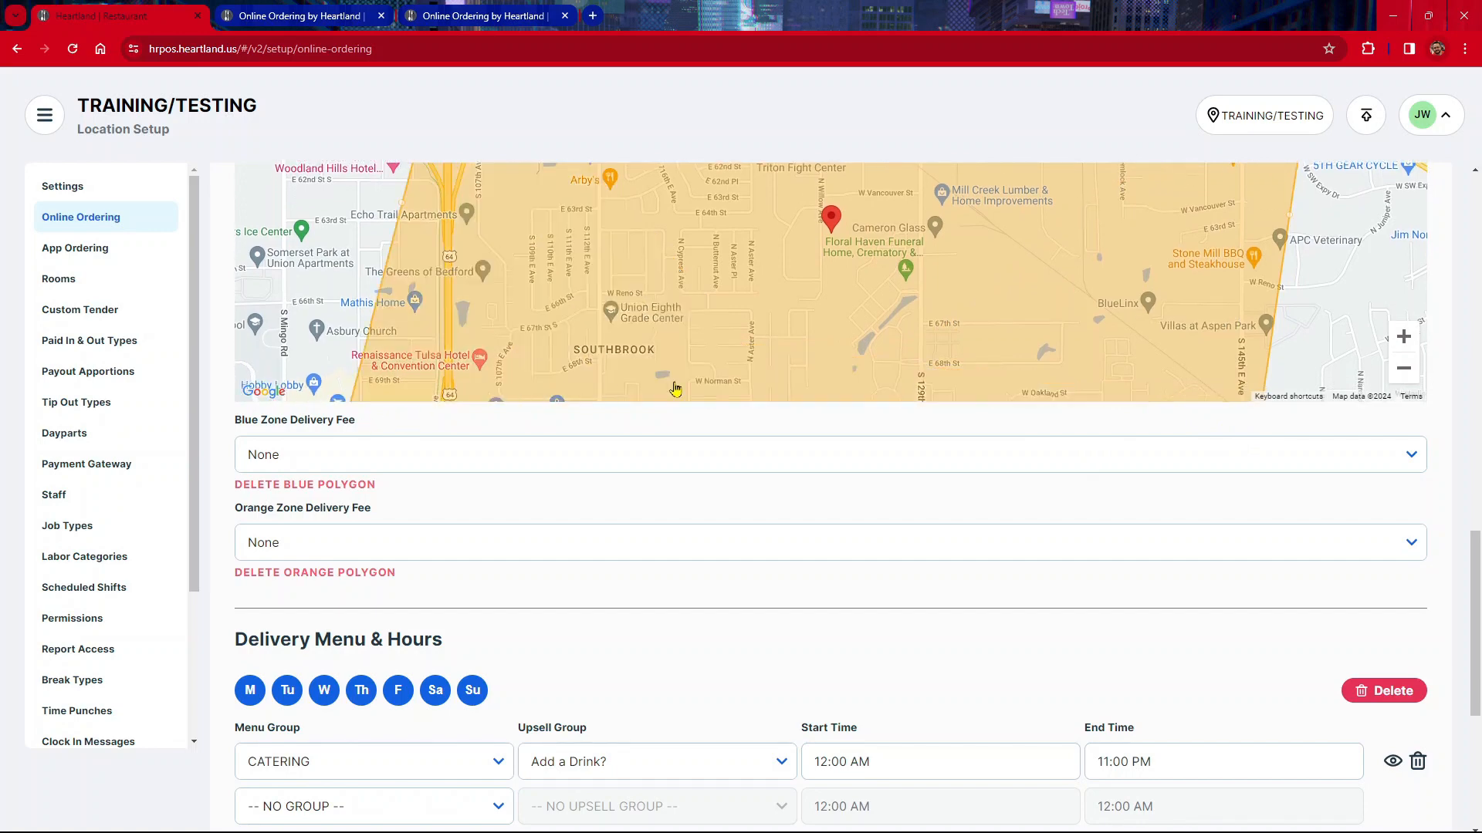
scroll(888, 361, "up", 3)
scroll(888, 362, "down", 1)
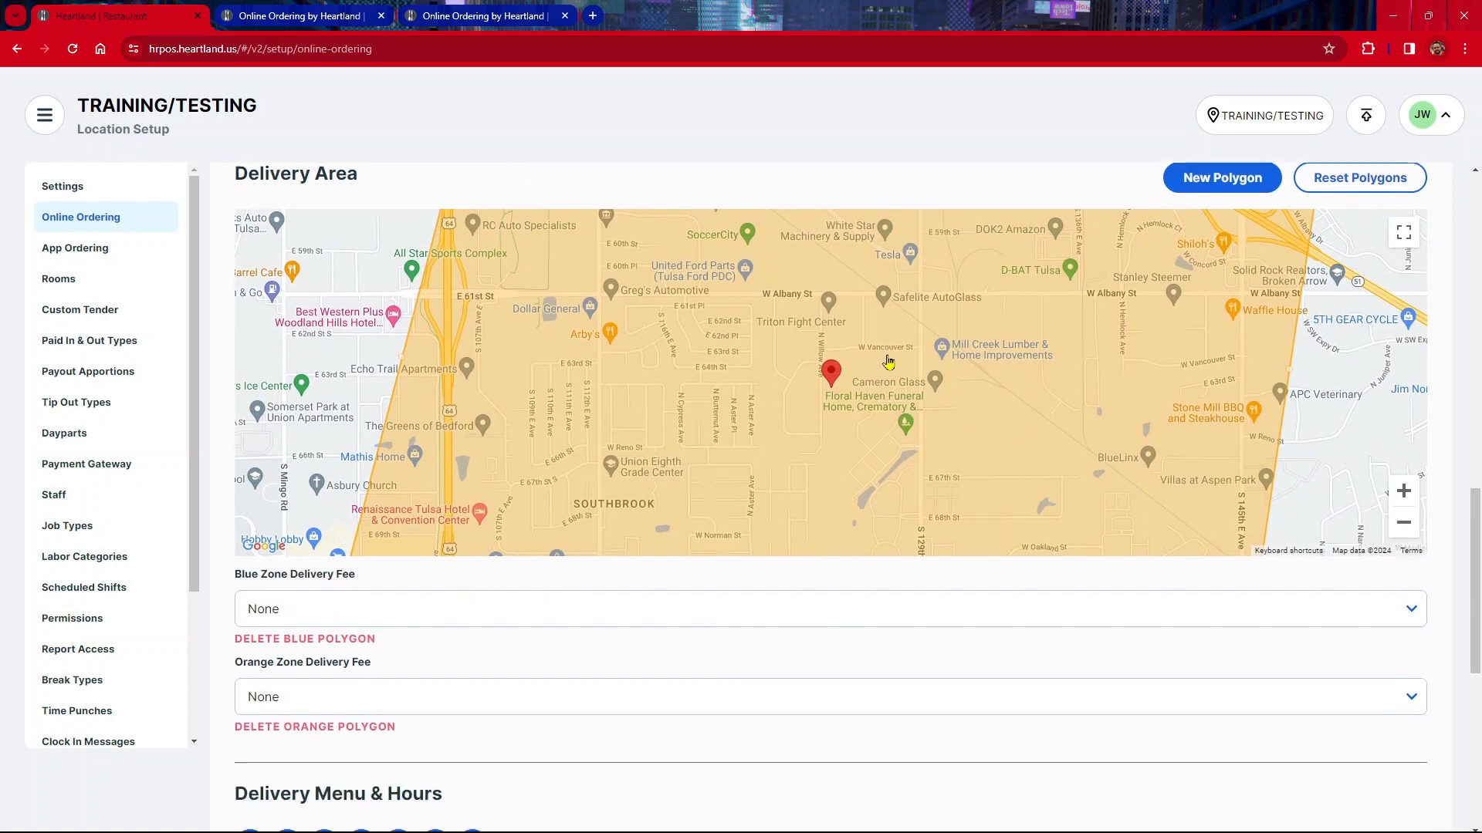
Review the delivery fee options for the blue and orange zones, keeping None, and delete the blue polygon.
scroll(429, 517, "down", 2)
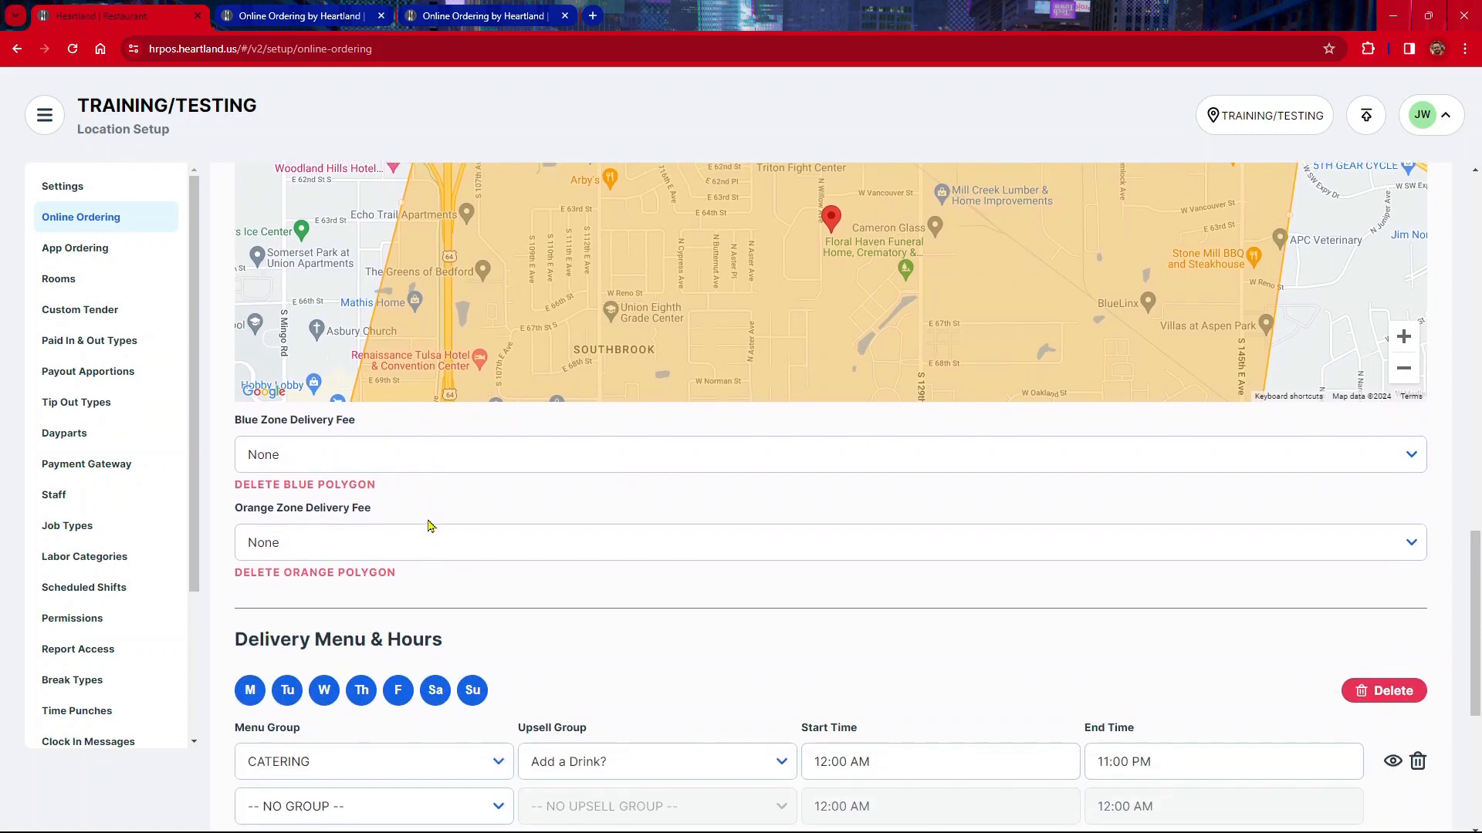
left_click(360, 461)
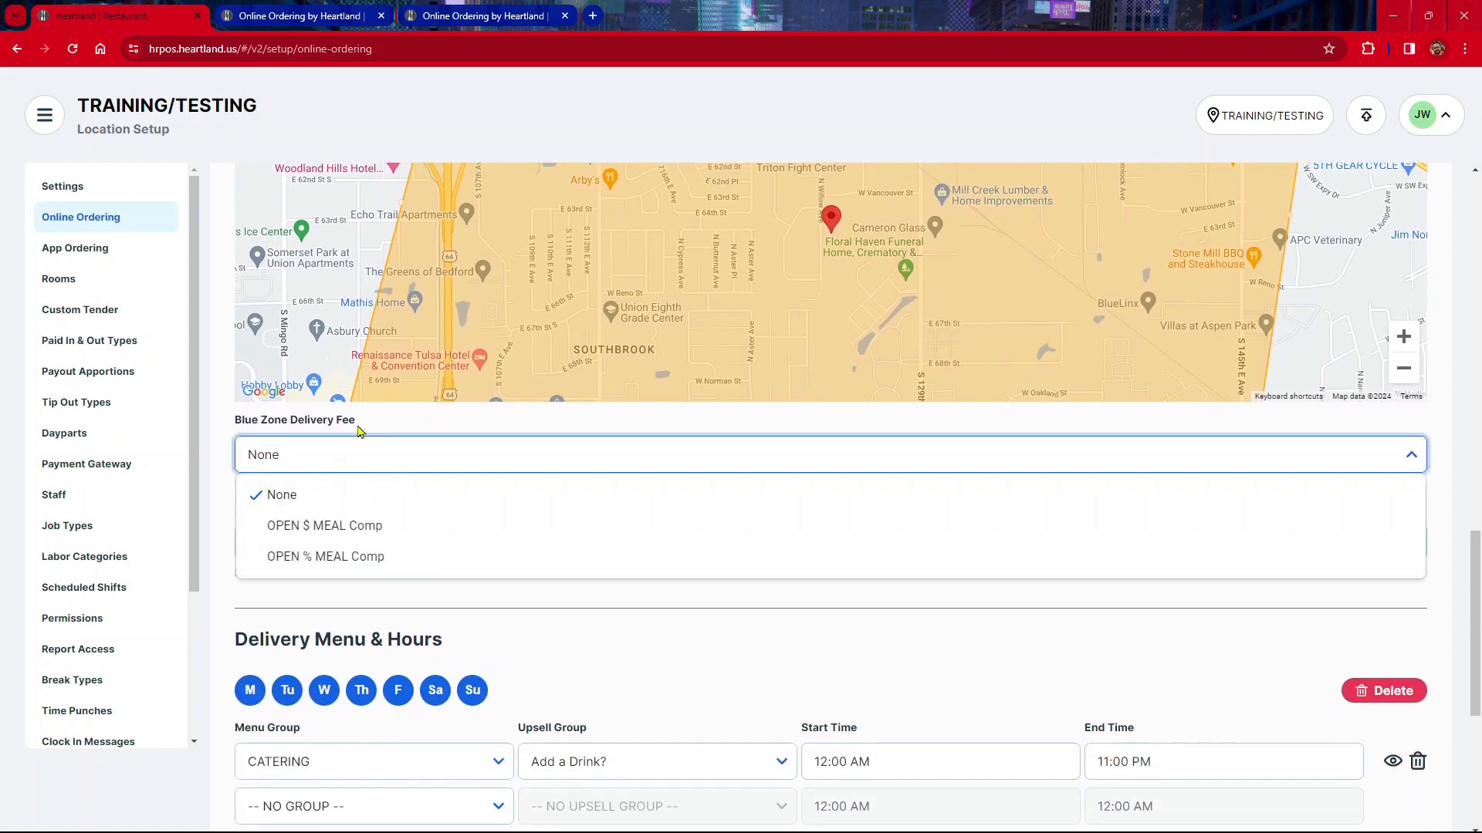
left_click(339, 446)
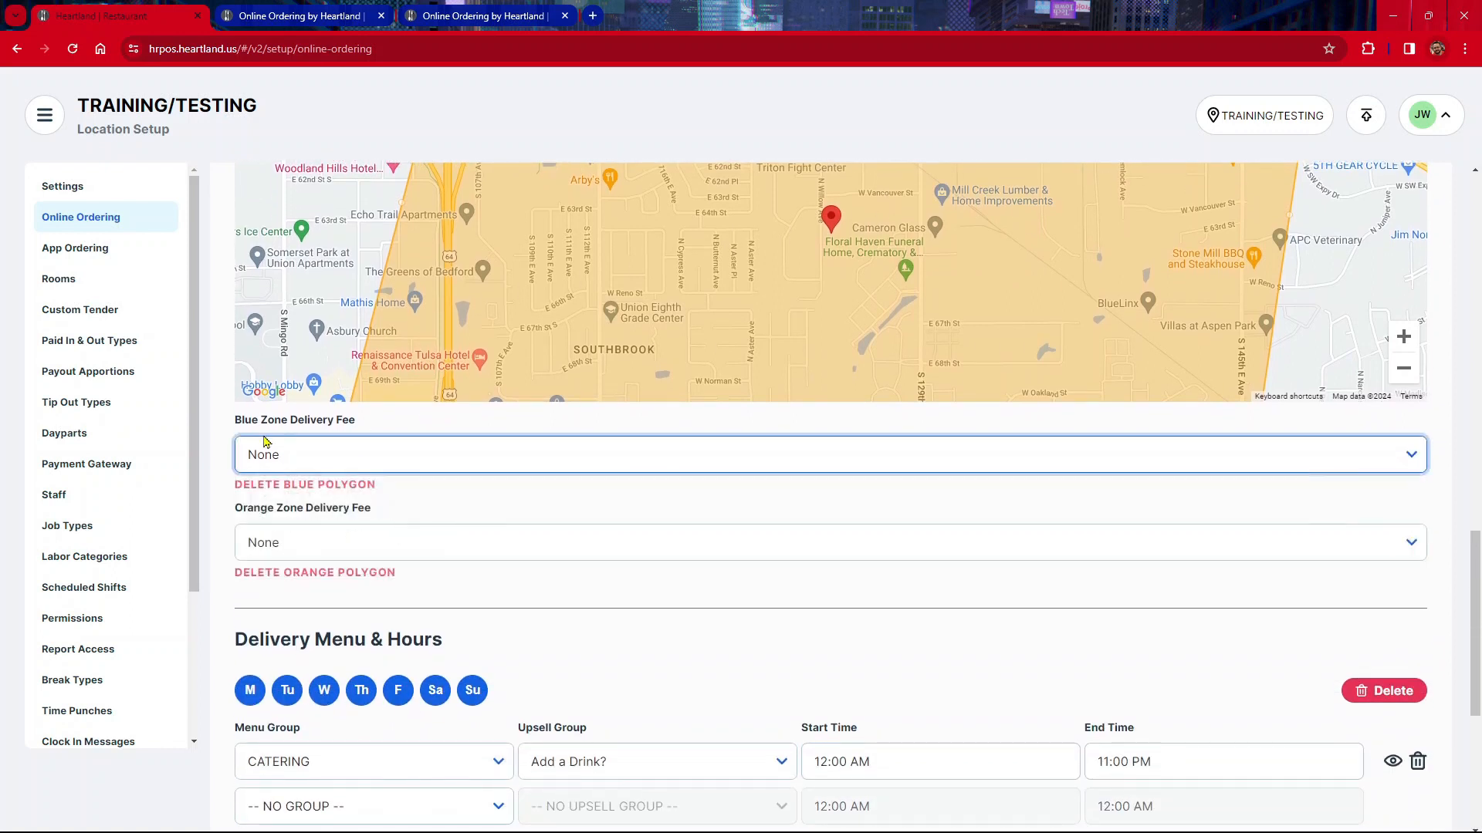
left_click(395, 548)
left_click(397, 509)
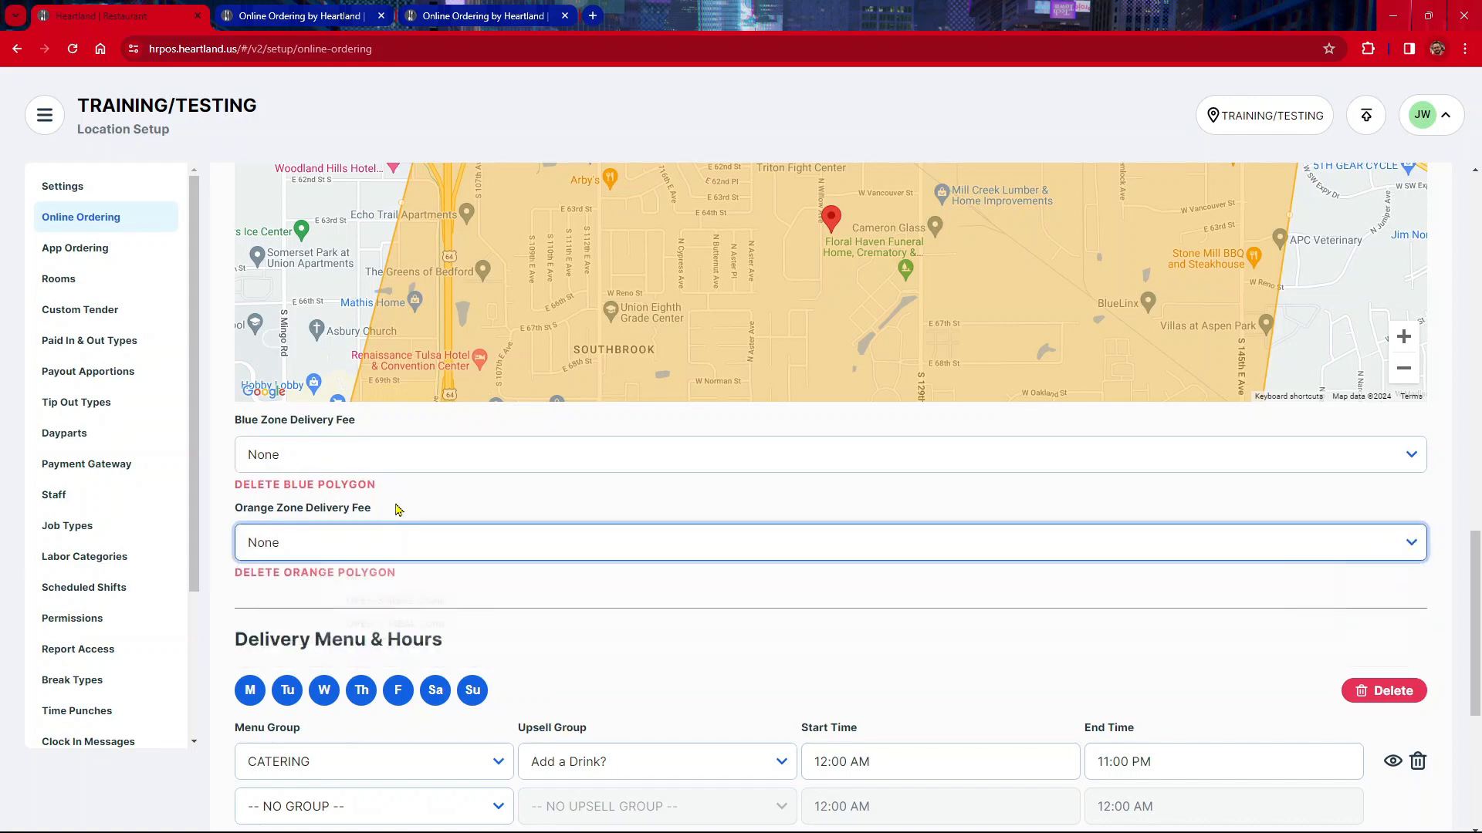
left_click(410, 544)
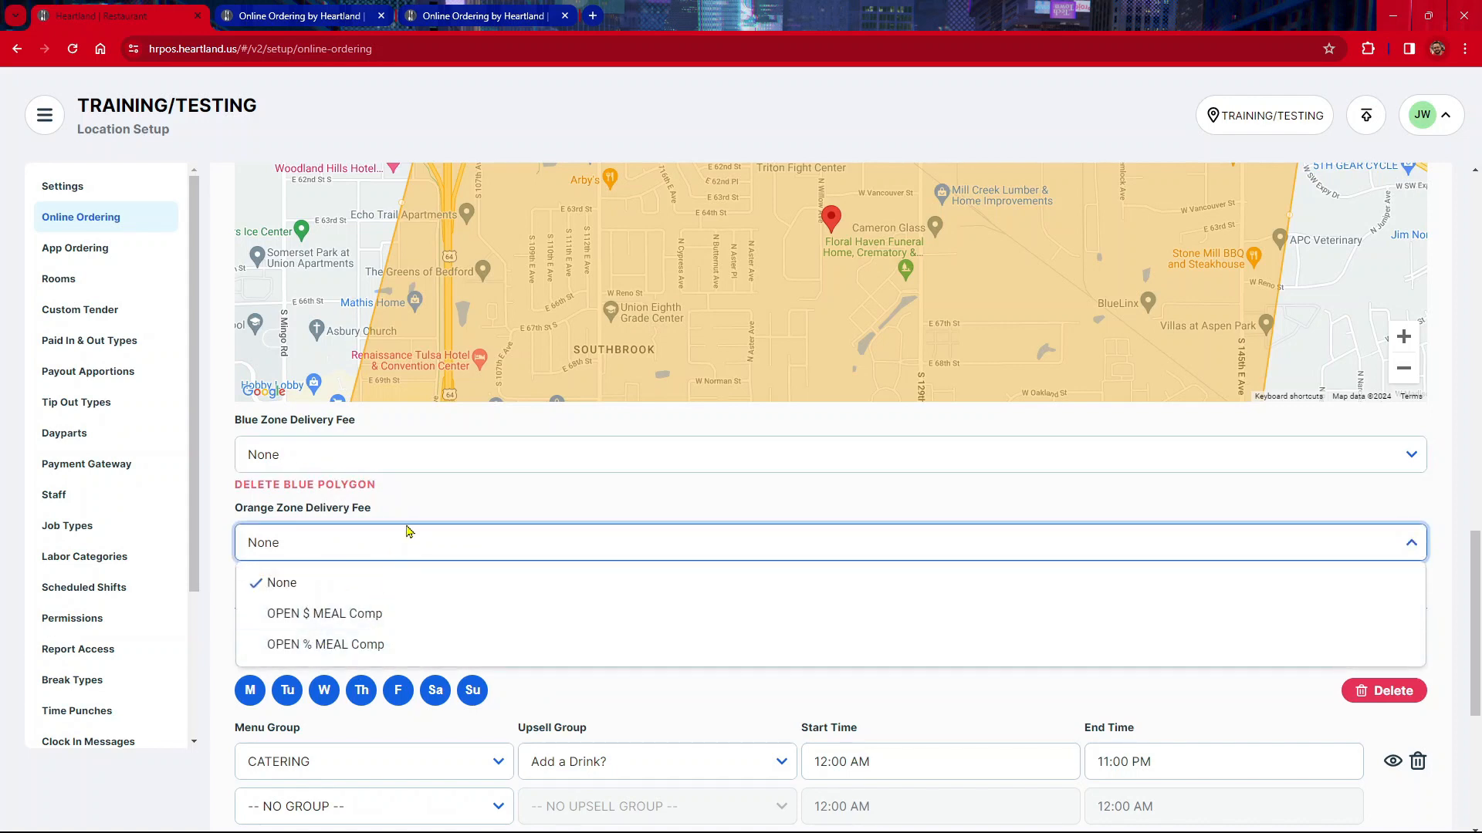
left_click(409, 496)
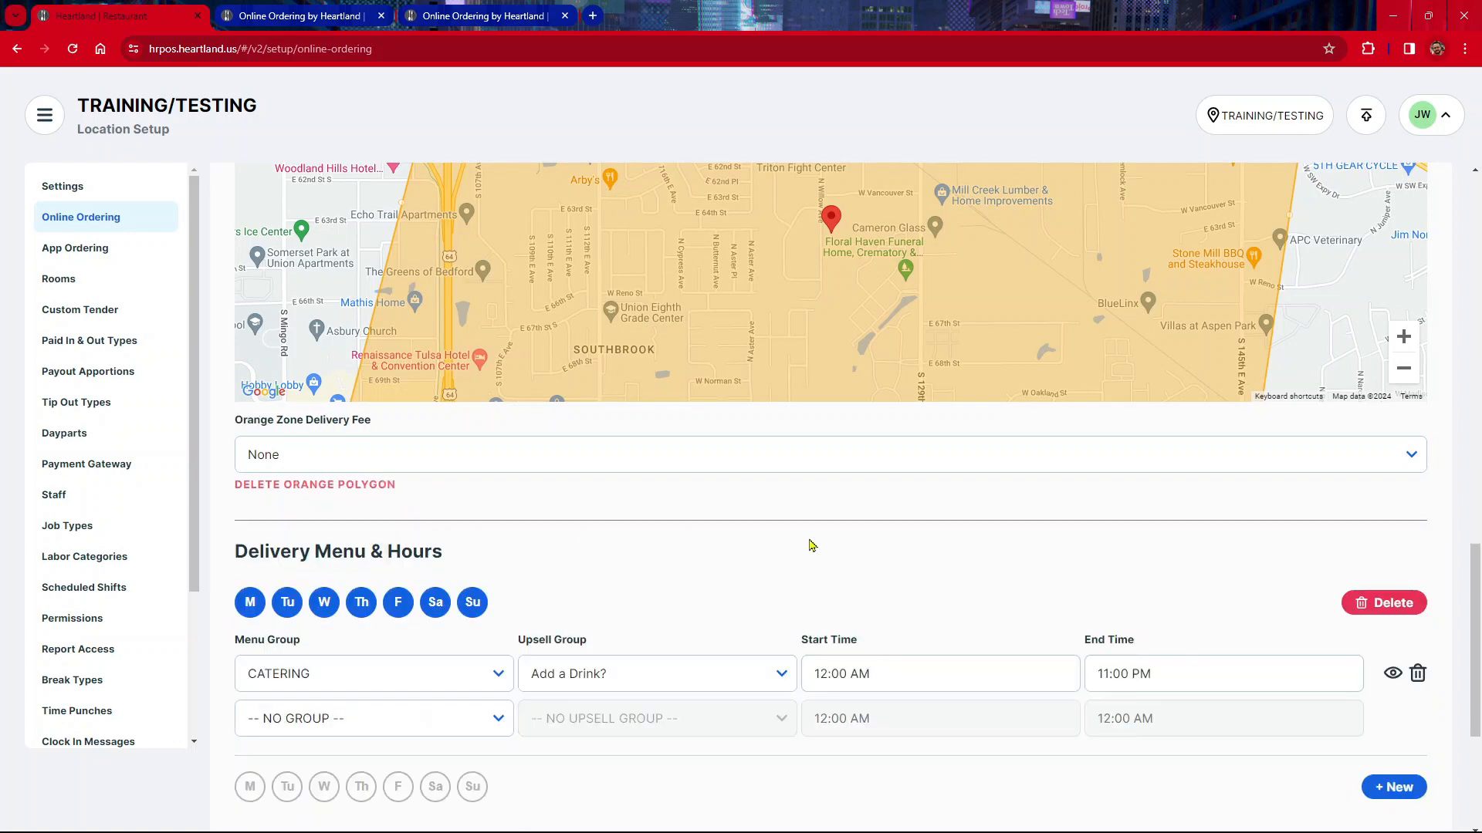
Save the catering delivery settings with the revised delivery area and bring up the publish confirmation for the location.
scroll(900, 562, "up", 3)
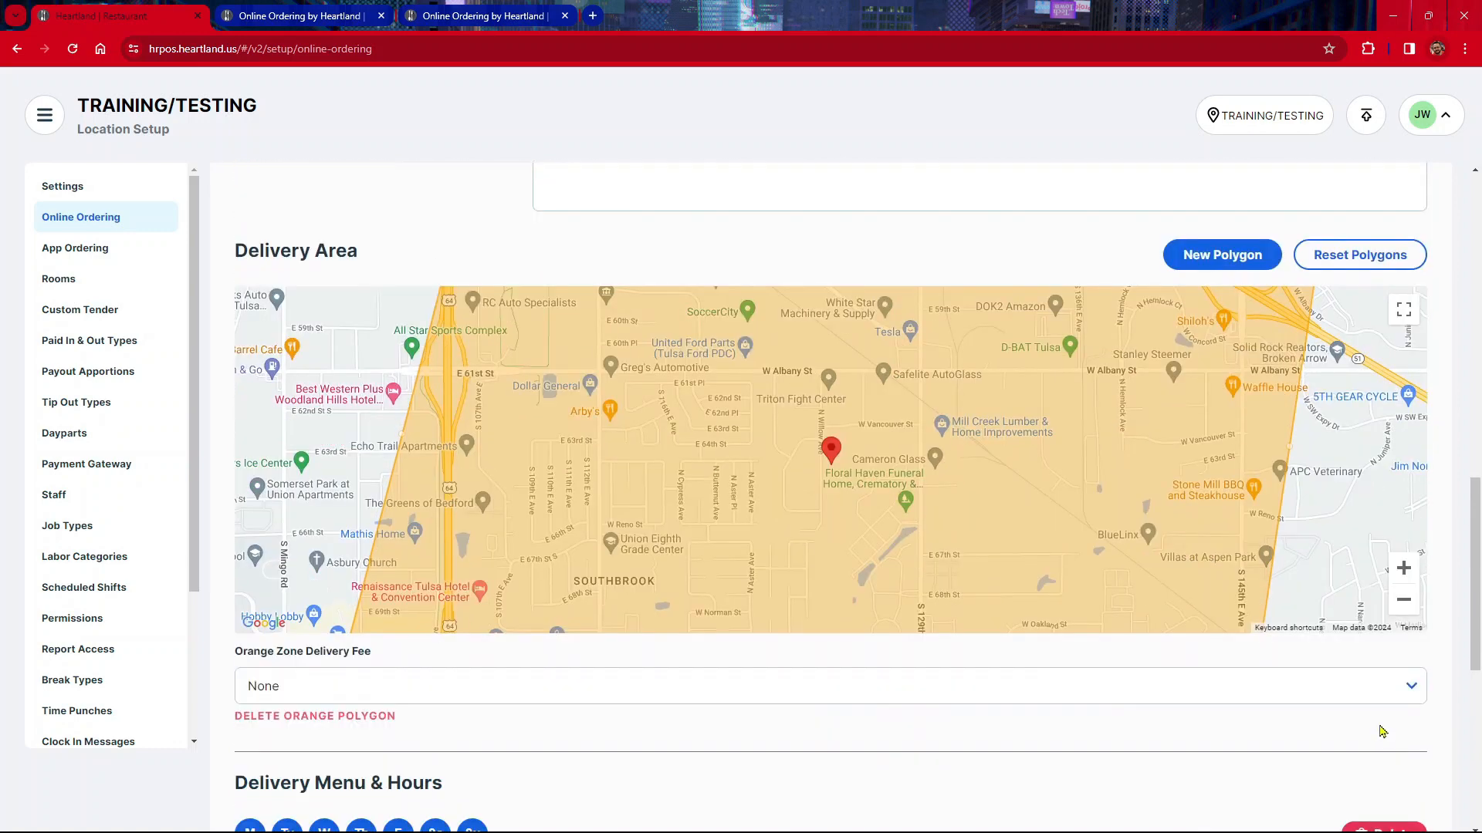
scroll(1381, 731, "down", 7)
left_click(1394, 703)
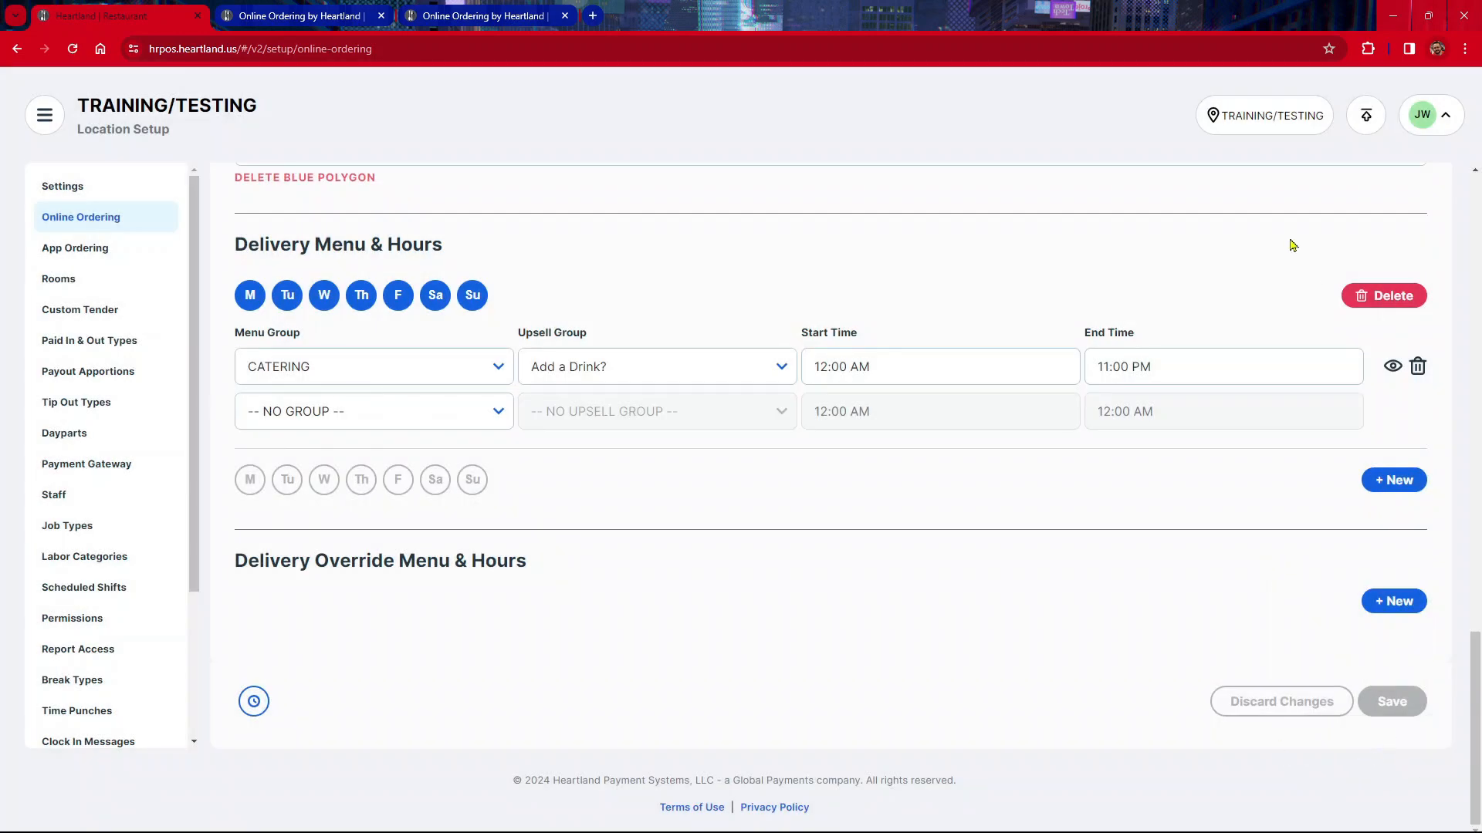
left_click(1366, 116)
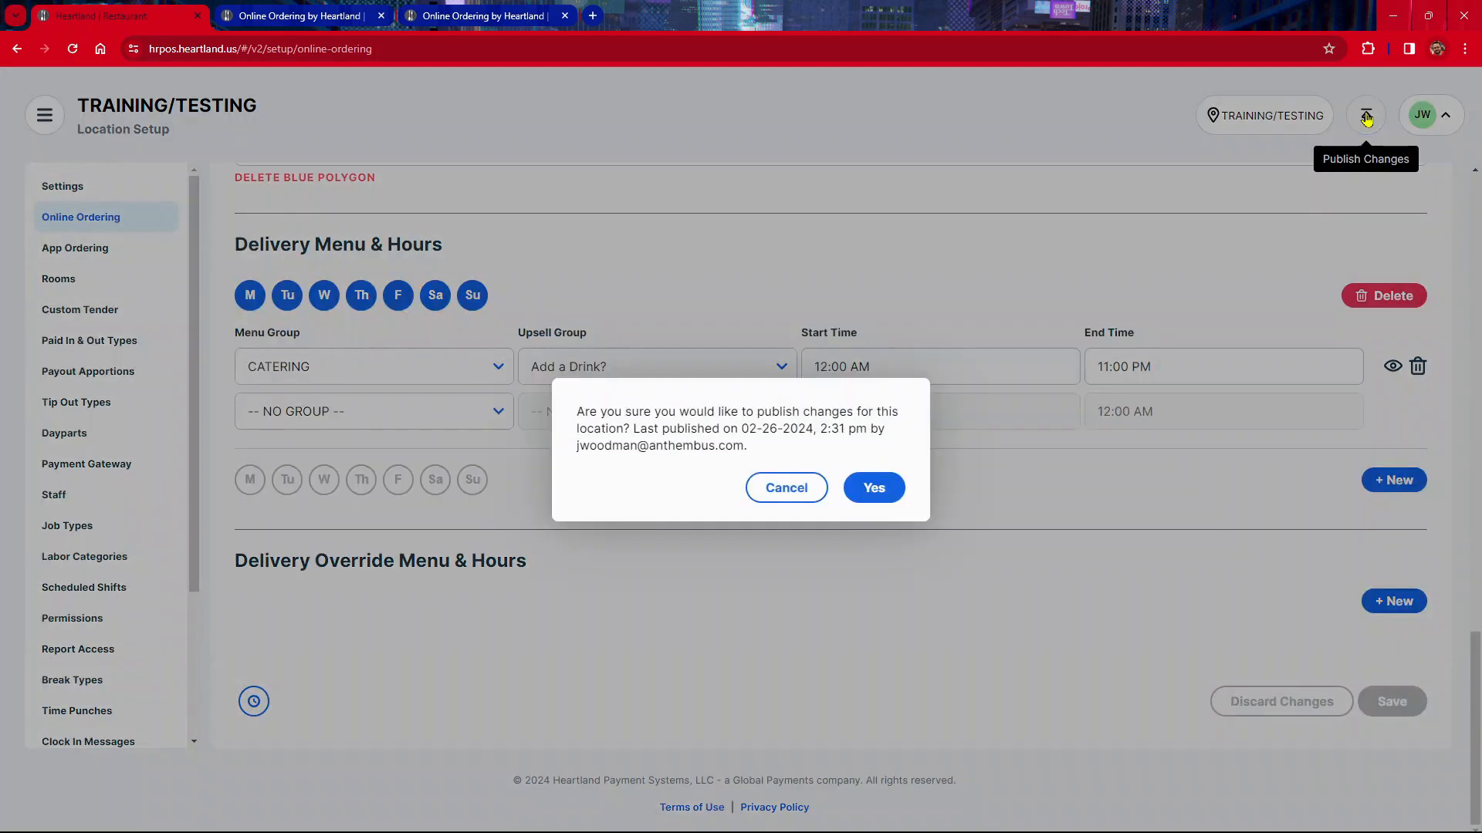
left_click(1366, 119)
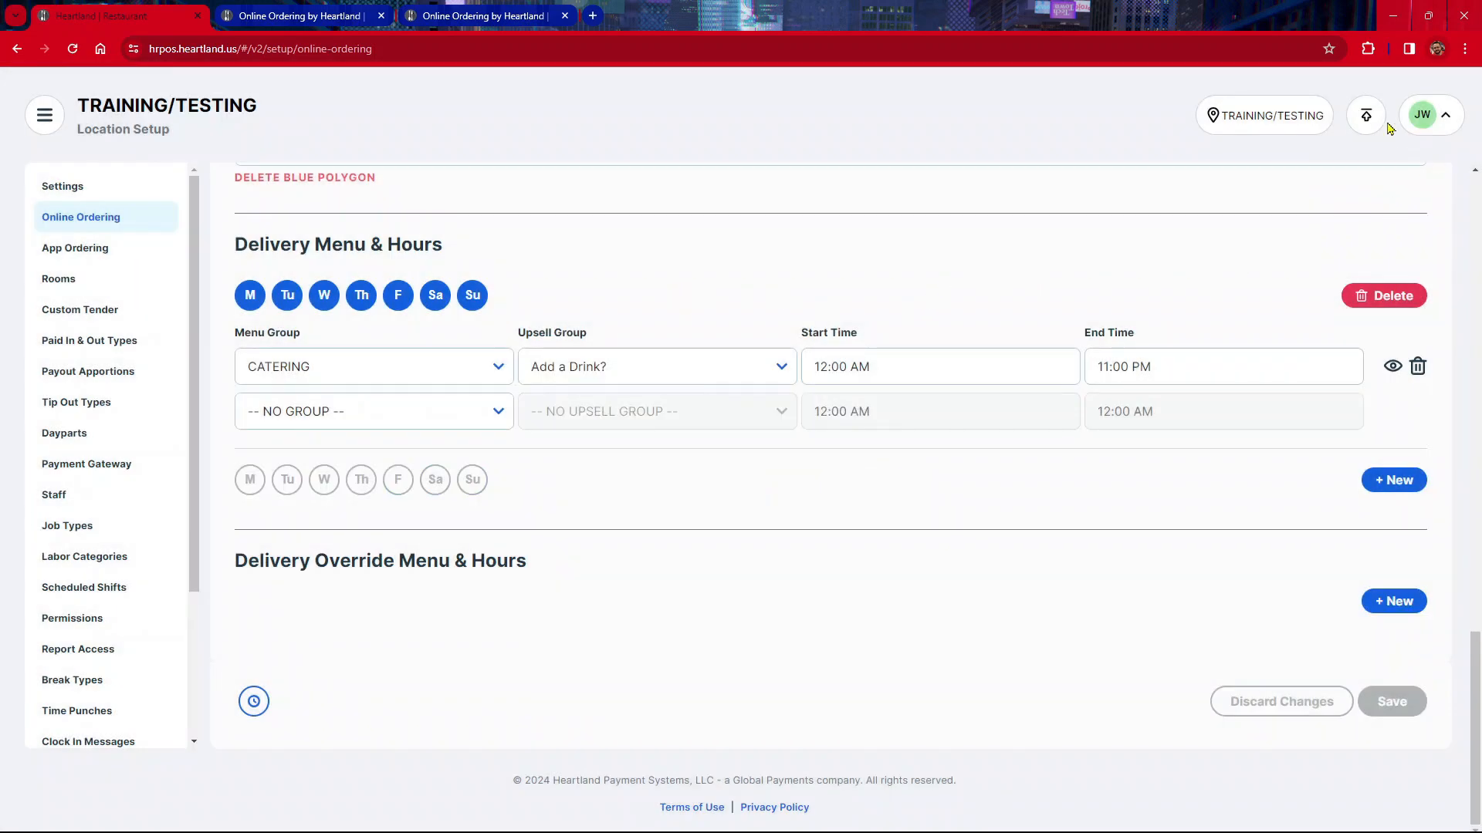
Check the customer-facing online ordering page and the catering page, including its delivery and pickup scheduling options.
left_click(283, 23)
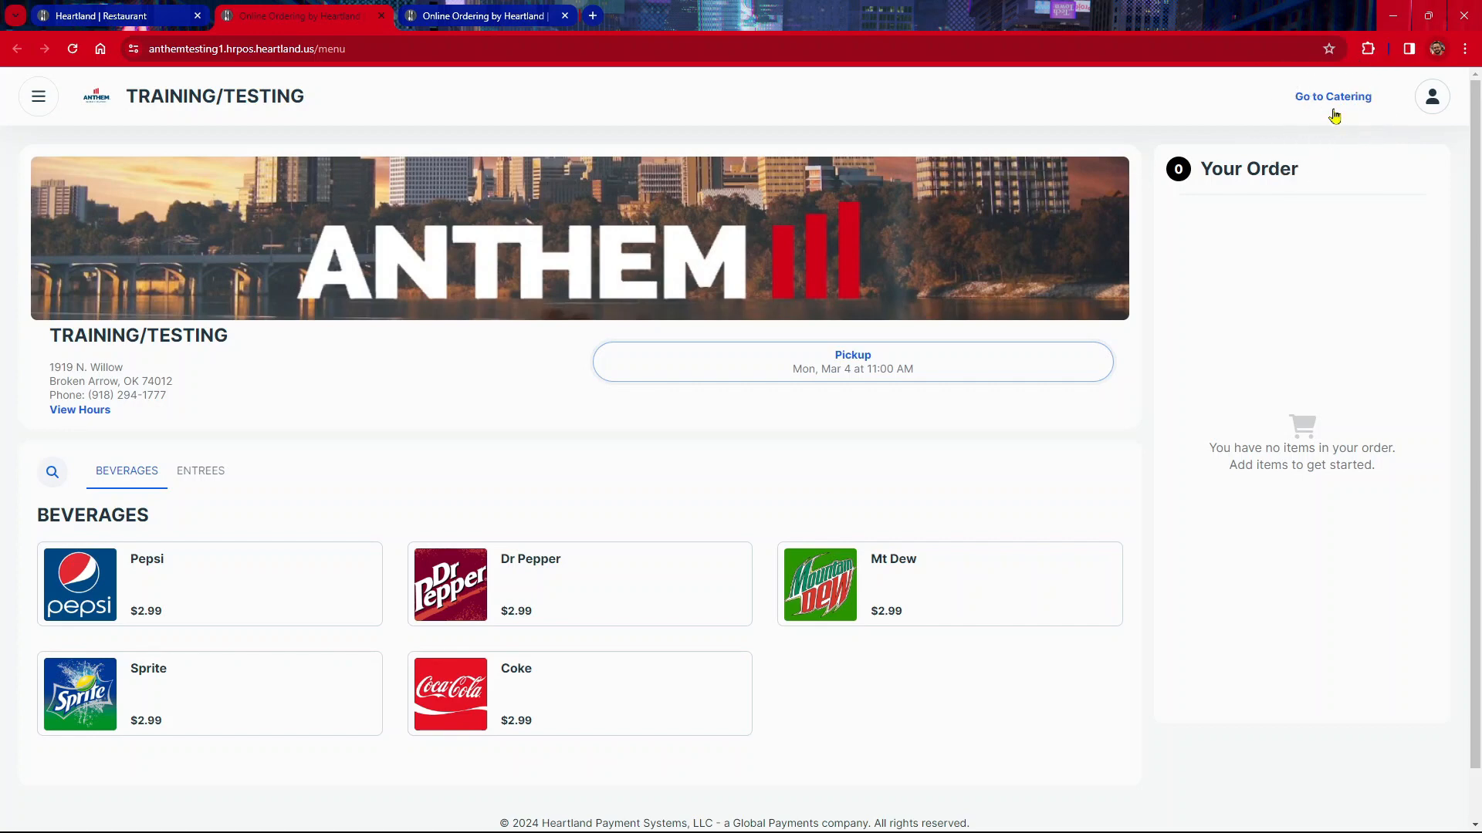
left_click(513, 16)
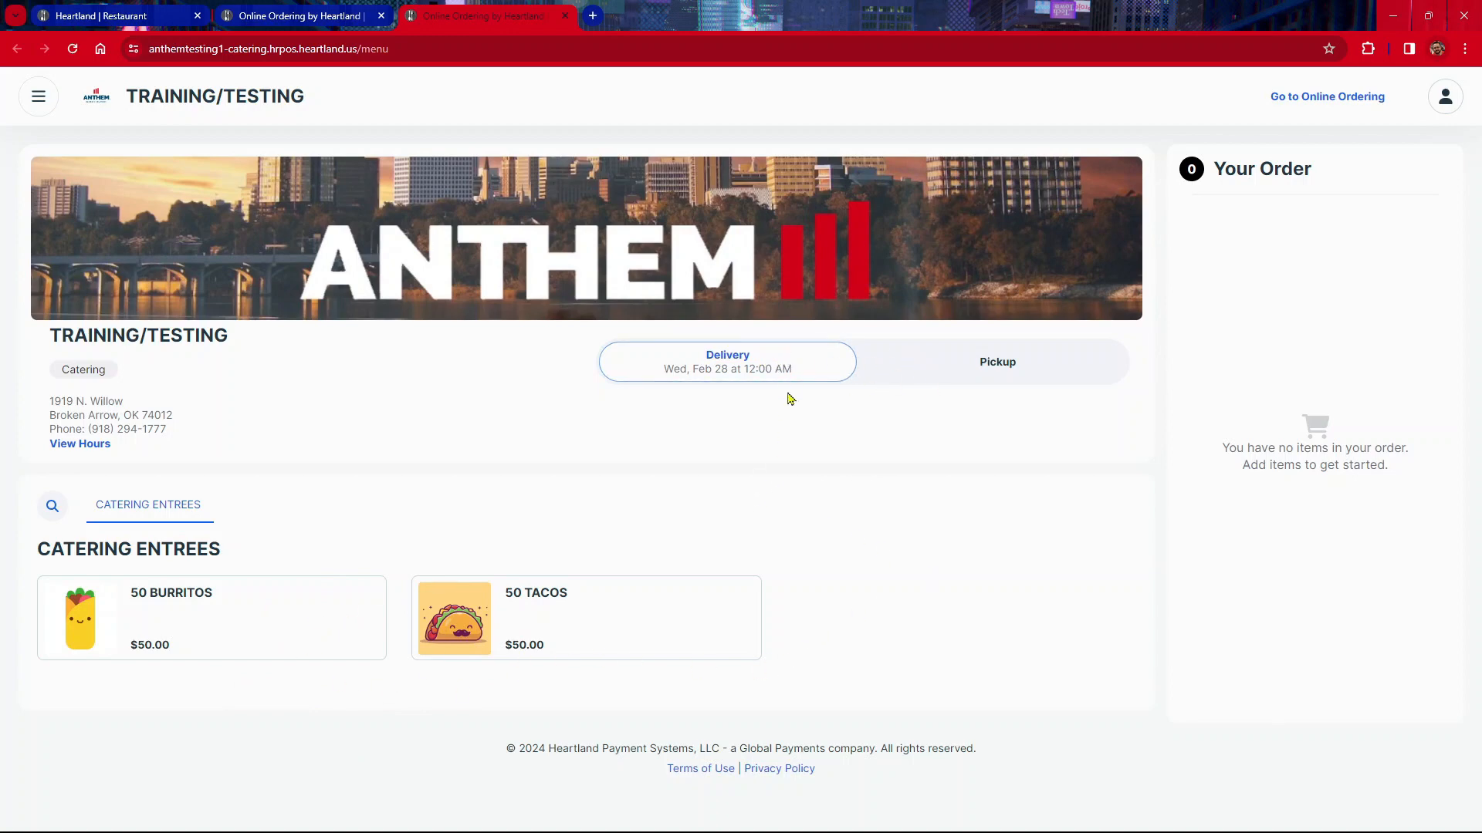
left_click(730, 366)
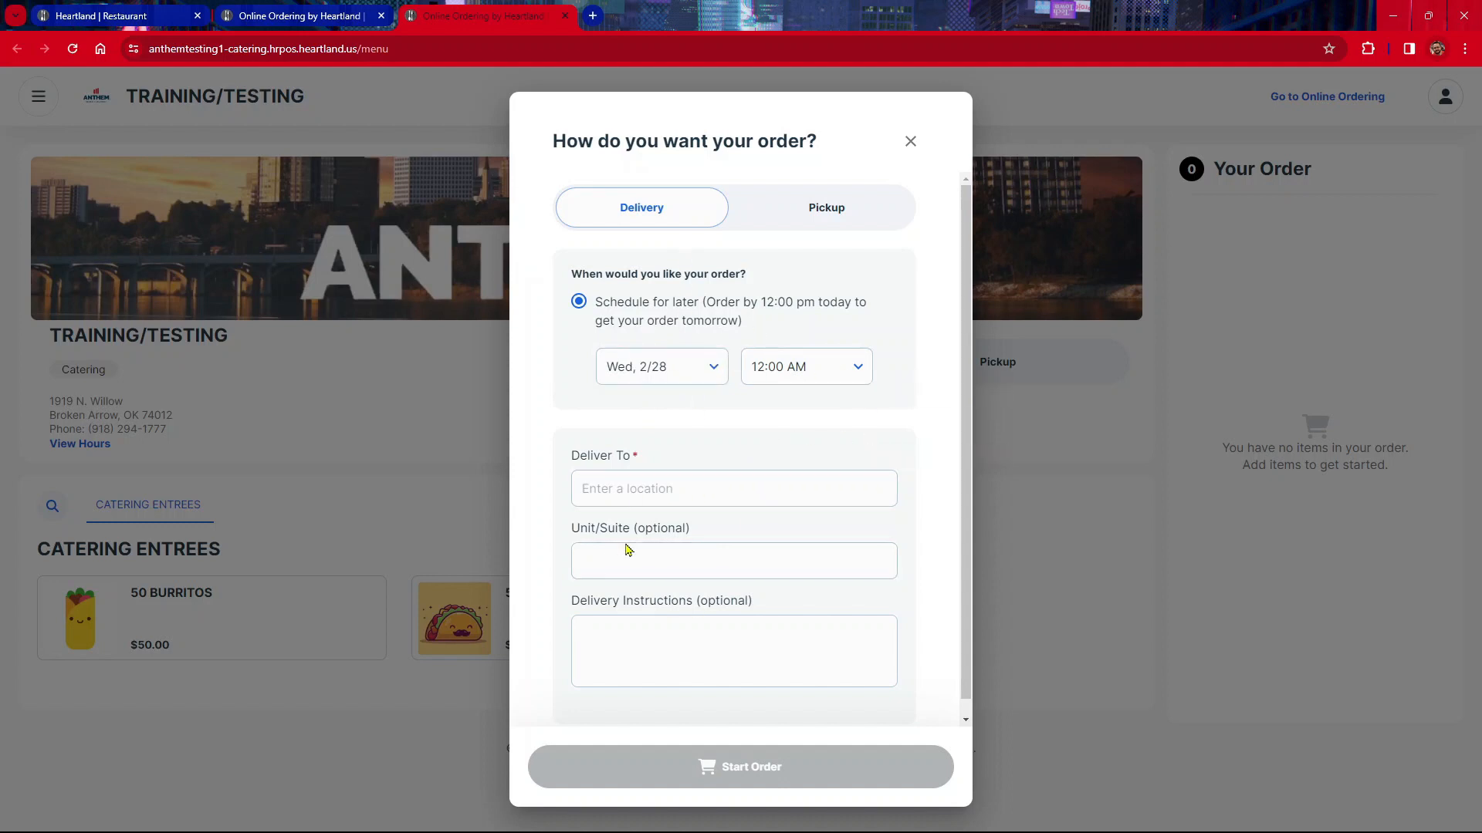
left_click(846, 207)
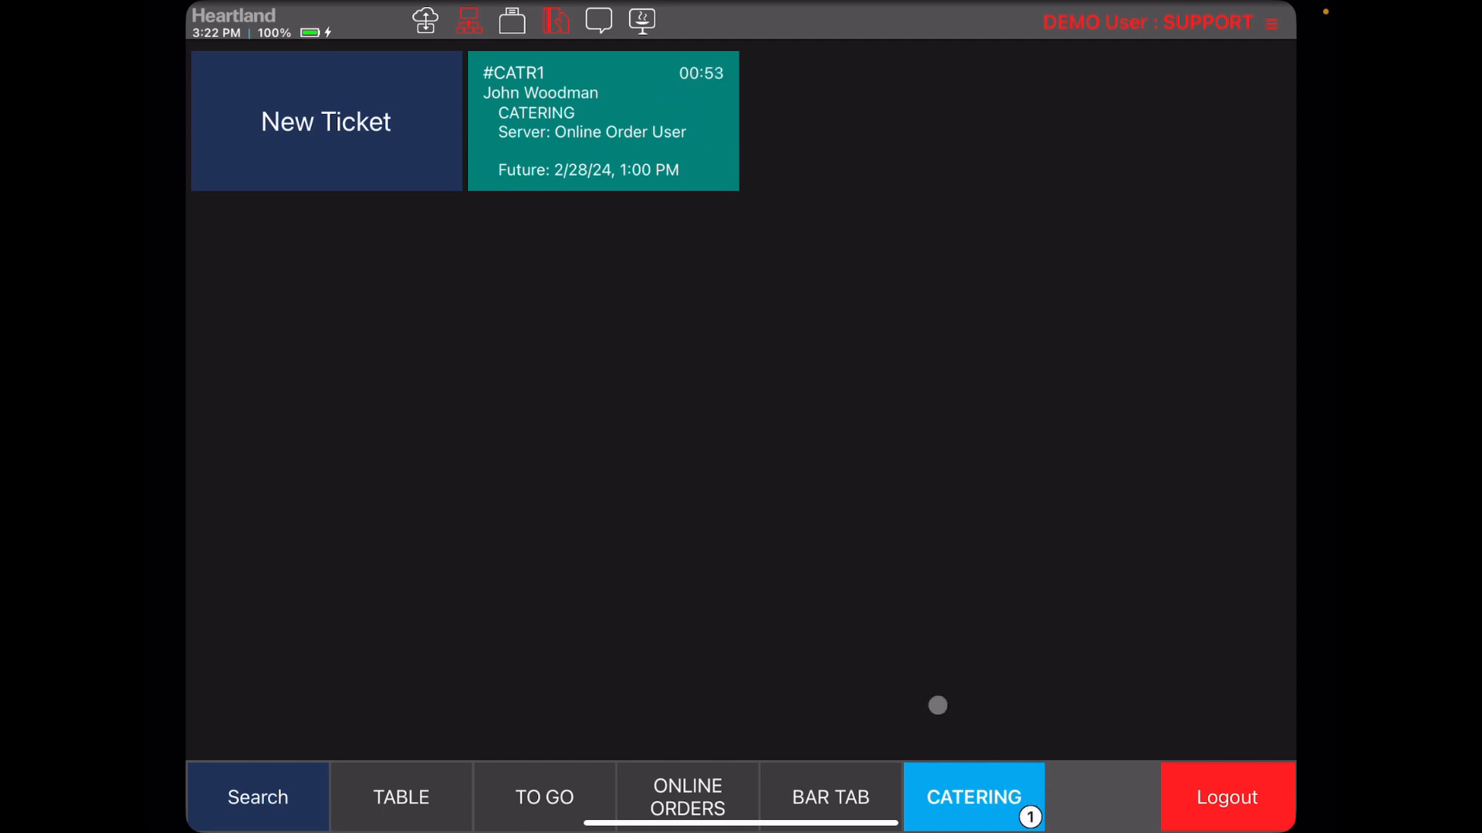
Switch to the Heartland POS app, examine the ticket search with its status filters, and return to the CATERING room.
left_click(271, 788)
left_click(729, 771)
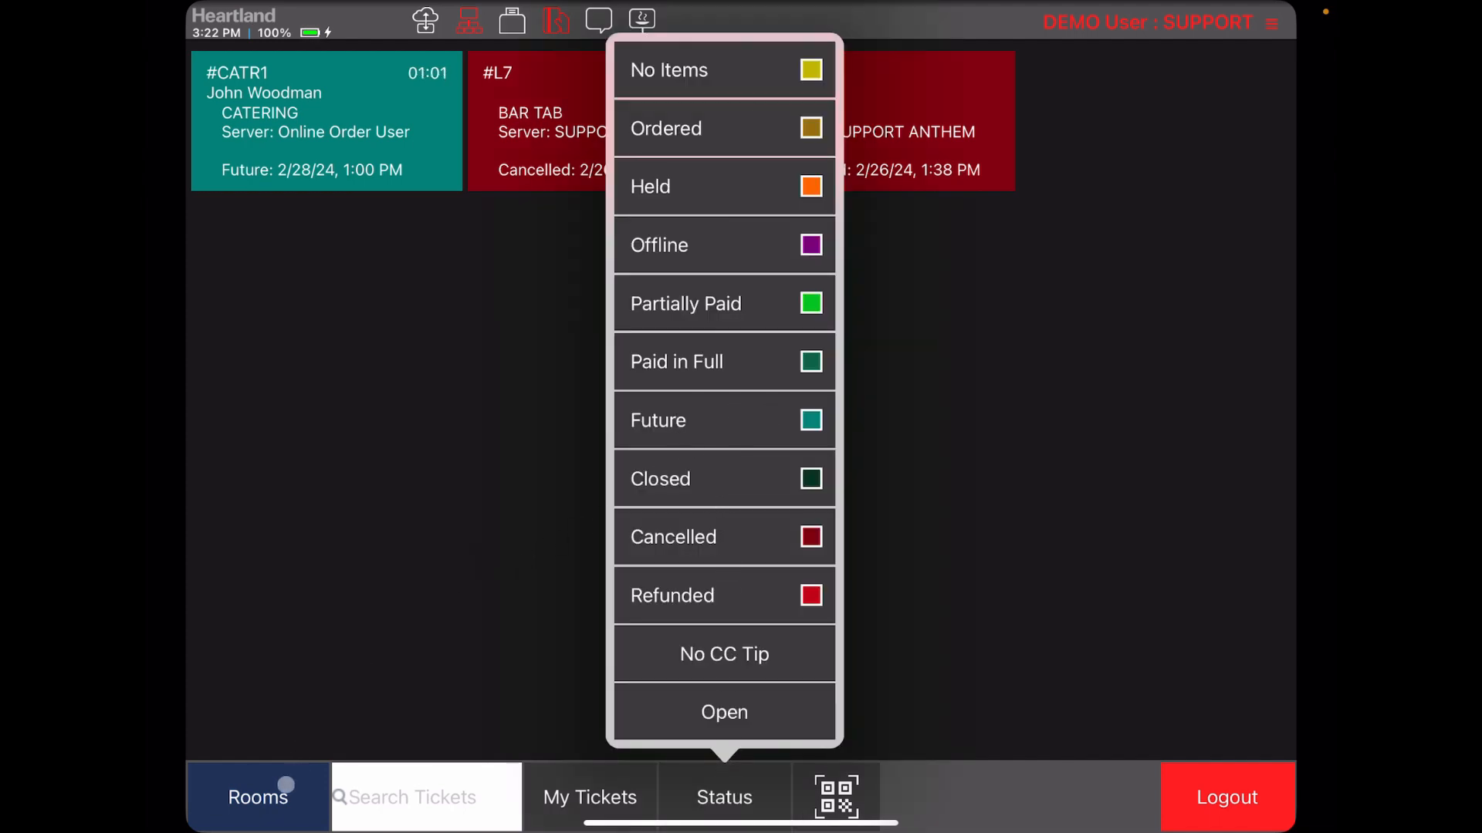
left_click(293, 770)
left_click(293, 770)
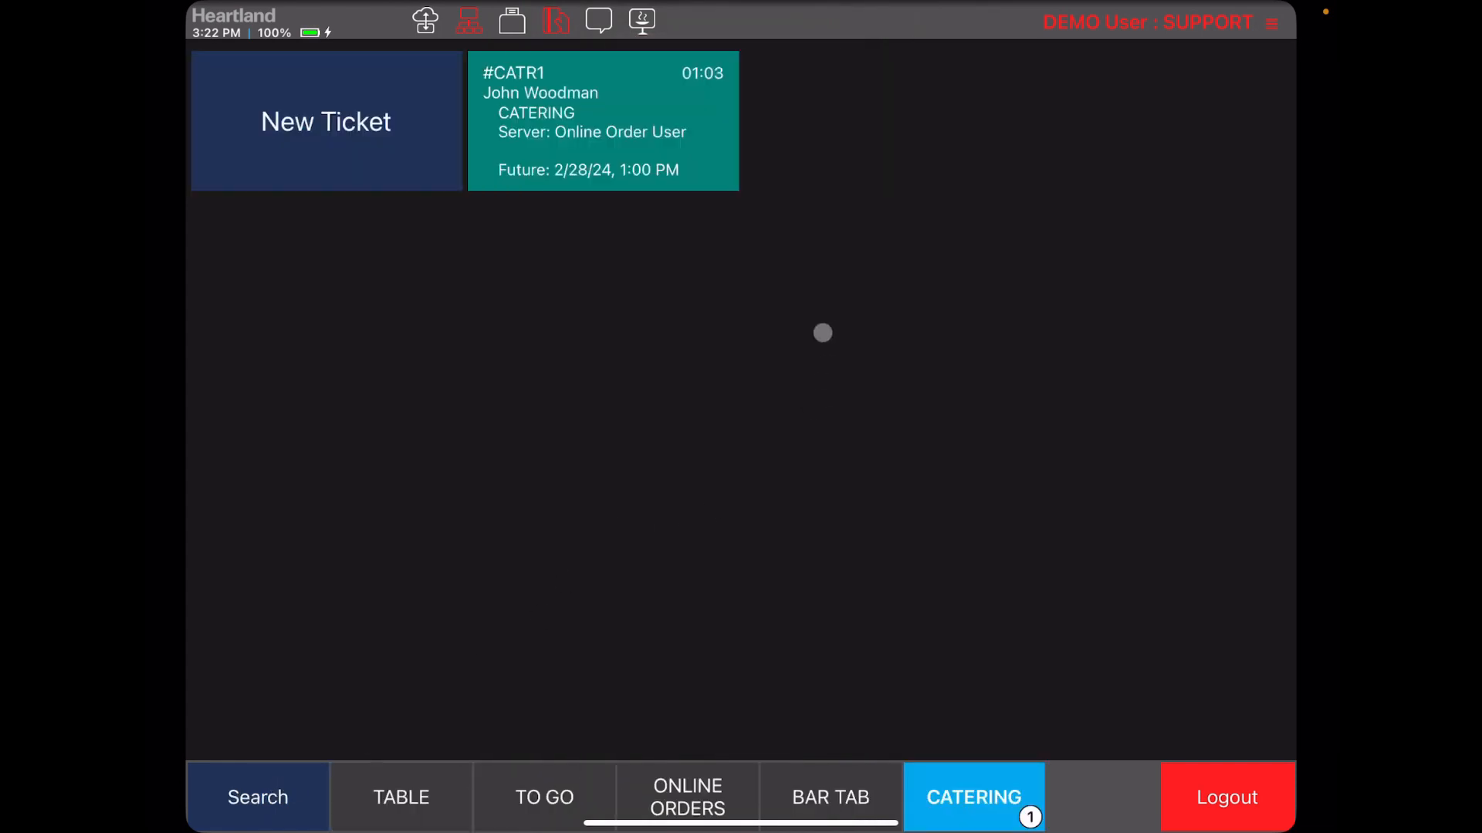